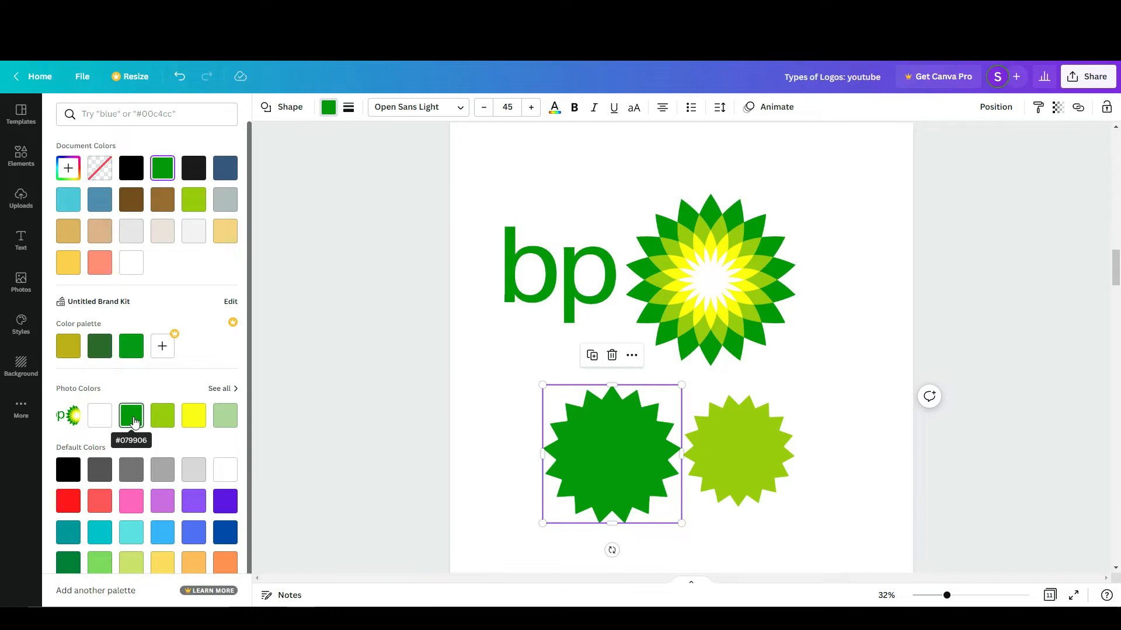
# Fill the larger starburst with green #079906, and recolour the smaller starburst by sampling the bp logo's light green with the eyedropper
pyautogui.click(134, 422)
pyautogui.click(752, 455)
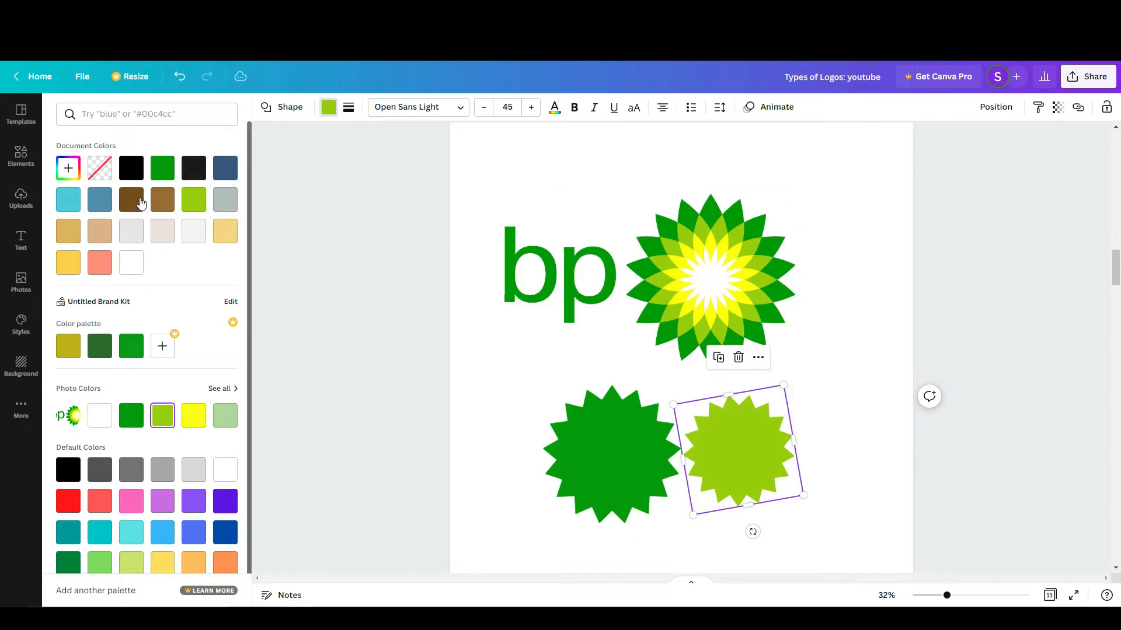
pyautogui.click(70, 169)
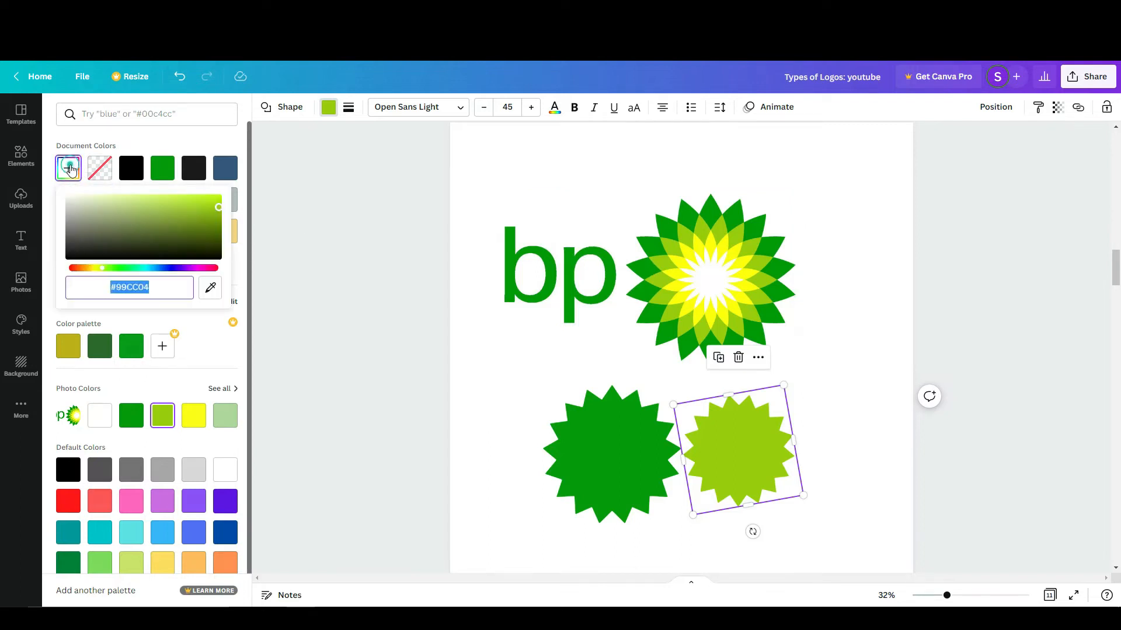
pyautogui.click(209, 296)
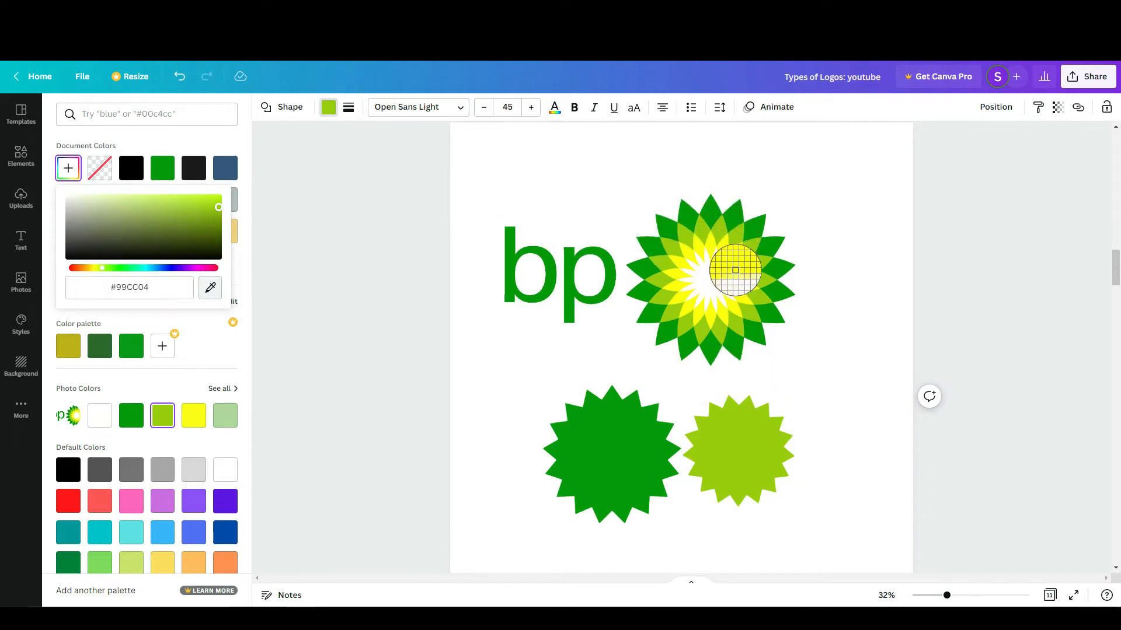
pyautogui.click(644, 267)
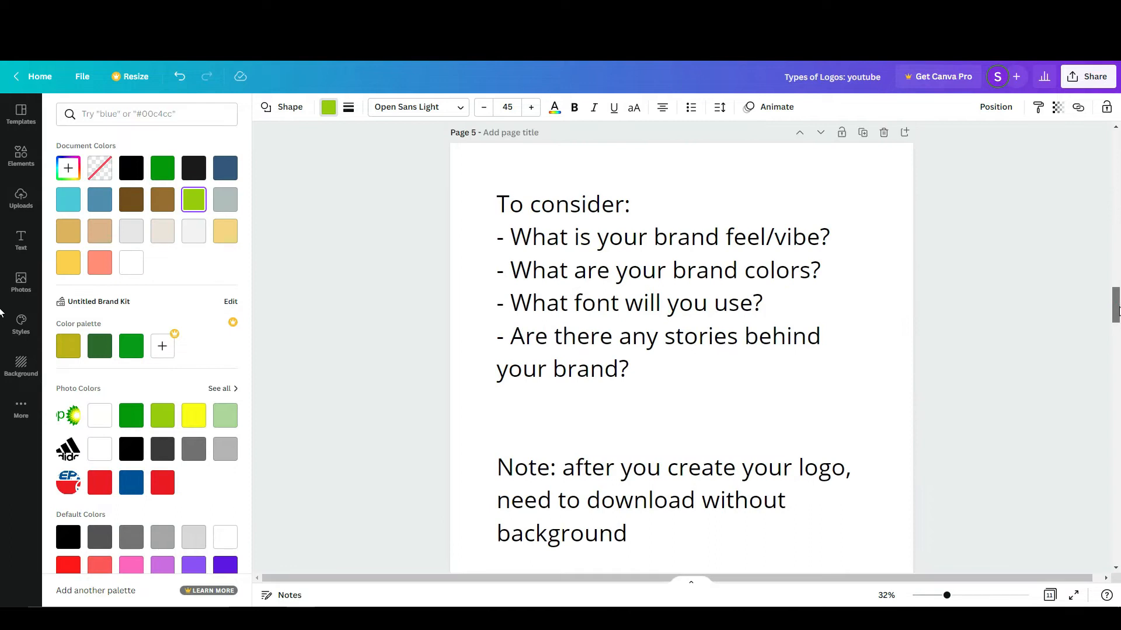
# Add a circle to page 7, shrink it and place it above the dark brown swatch
pyautogui.scroll(-1, 1113, 300)
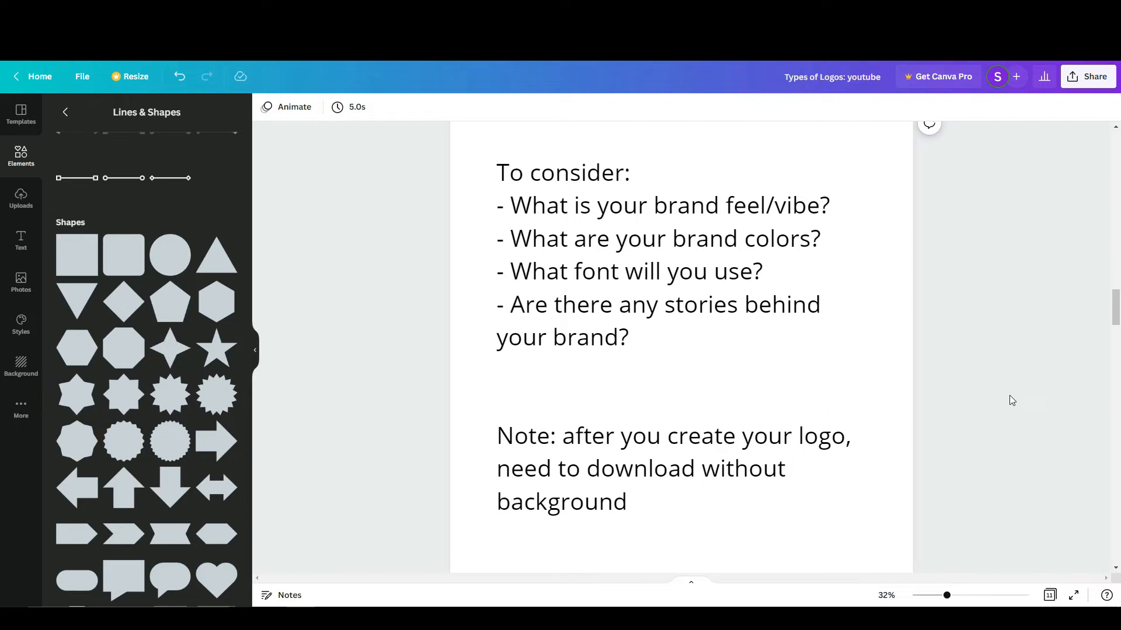
pyautogui.scroll(-8, 1004, 407)
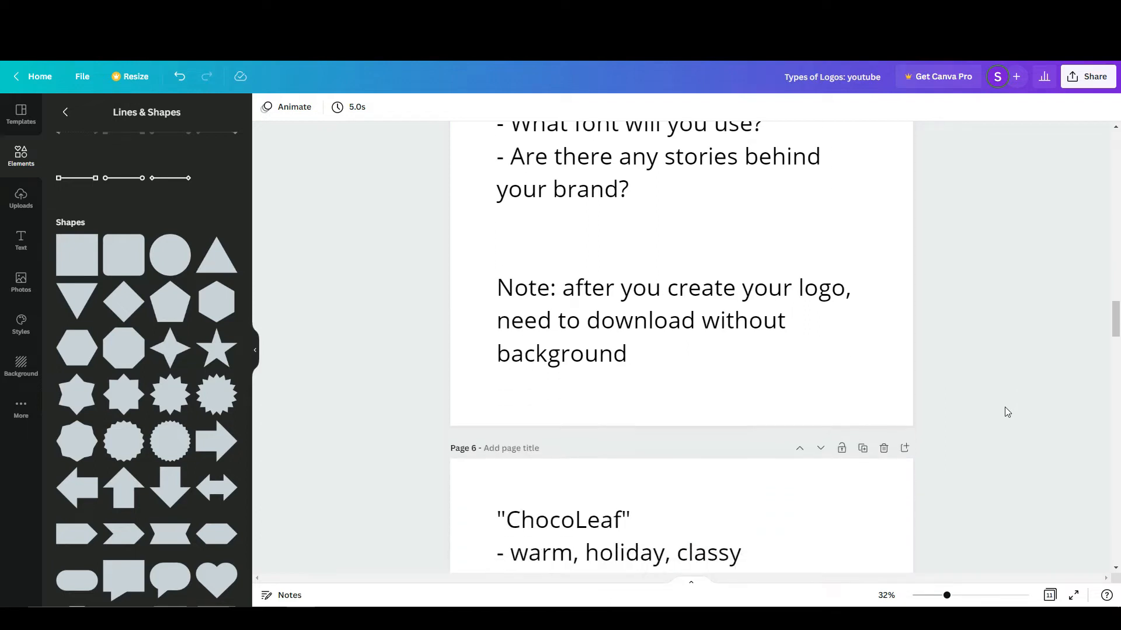
pyautogui.moveTo(1116, 352)
pyautogui.mouseDown()
pyautogui.moveTo(1116, 362)
pyautogui.moveTo(1118, 324)
pyautogui.moveTo(1120, 361)
pyautogui.mouseUp()
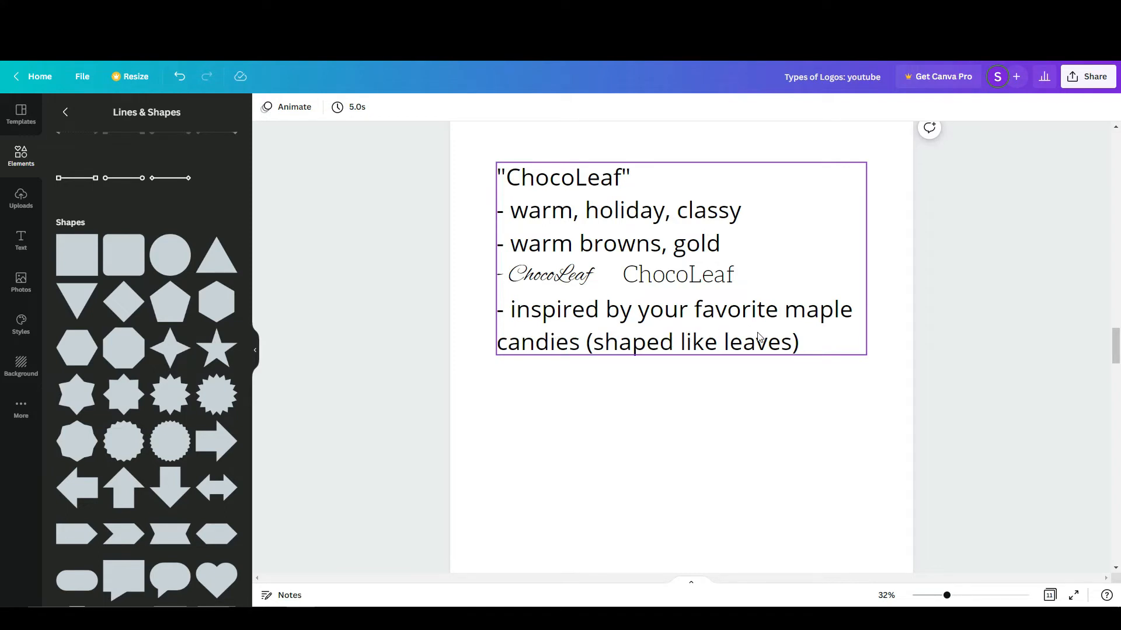
pyautogui.moveTo(1115, 358); pyautogui.dragTo(1116, 396)
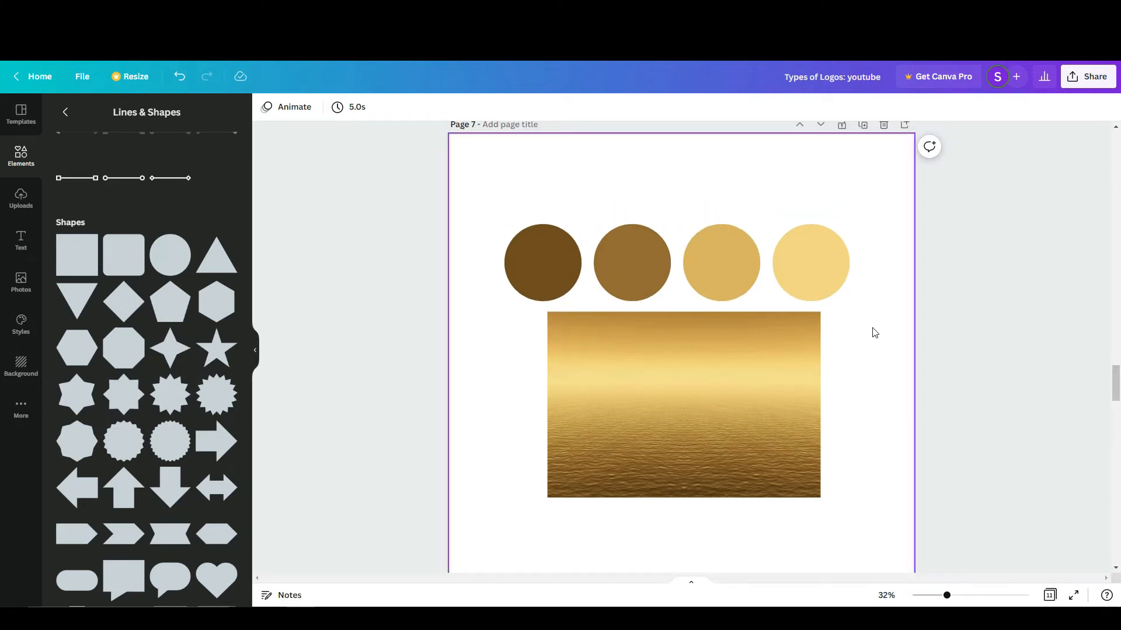
pyautogui.moveTo(180, 258); pyautogui.dragTo(595, 247)
pyautogui.moveTo(663, 301); pyautogui.dragTo(594, 231)
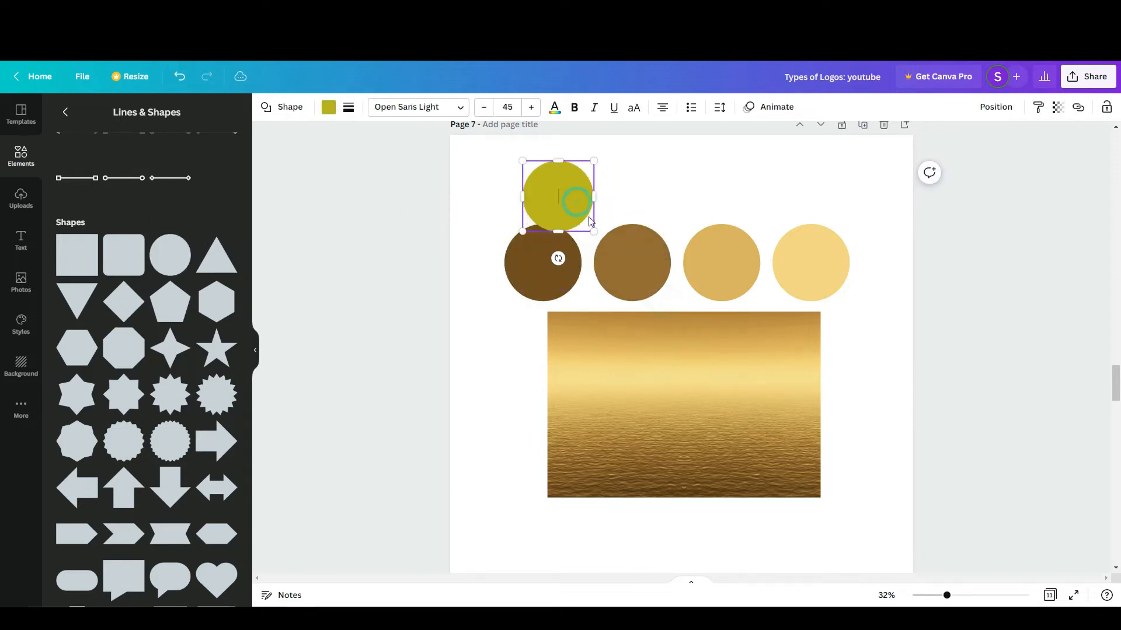
pyautogui.moveTo(550, 201); pyautogui.dragTo(548, 178)
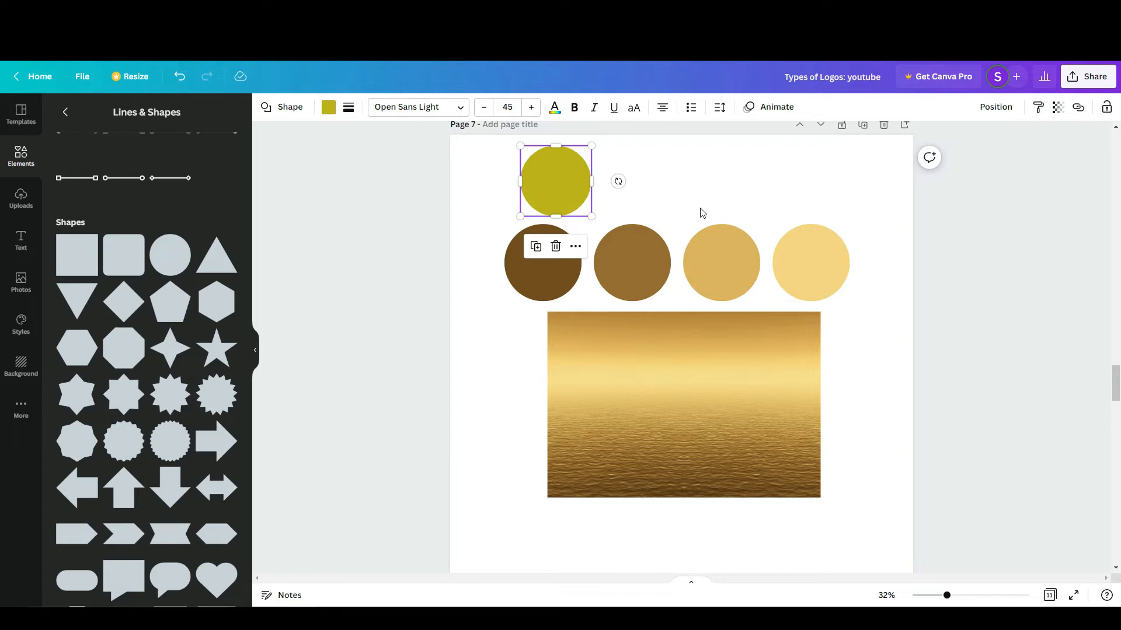
# Duplicate the new circle three times and spread the copies out in a row above the brown and gold swatches
pyautogui.hotkey('ctrl', 'd')
pyautogui.hotkey('ctrl', 'd')
pyautogui.hotkey('ctrl', 'd')
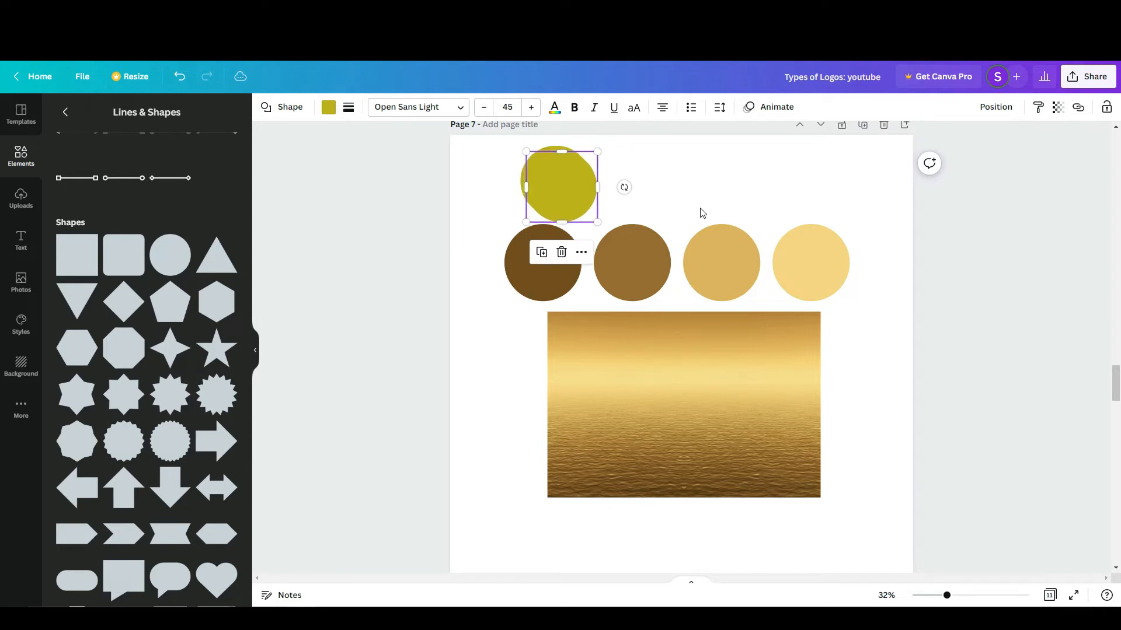
pyautogui.moveTo(554, 186); pyautogui.dragTo(876, 168)
pyautogui.moveTo(597, 180); pyautogui.dragTo(747, 183)
pyautogui.moveTo(635, 190)
pyautogui.mouseDown()
pyautogui.moveTo(677, 186)
pyautogui.moveTo(638, 181)
pyautogui.mouseUp()
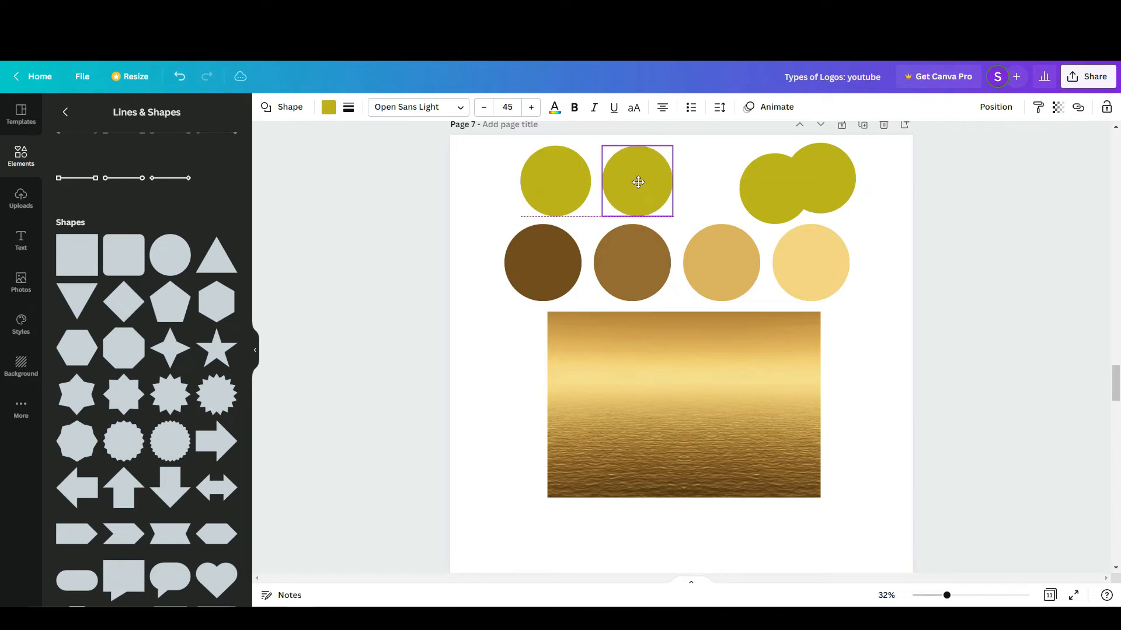
pyautogui.moveTo(767, 192); pyautogui.dragTo(708, 181)
pyautogui.click(882, 202)
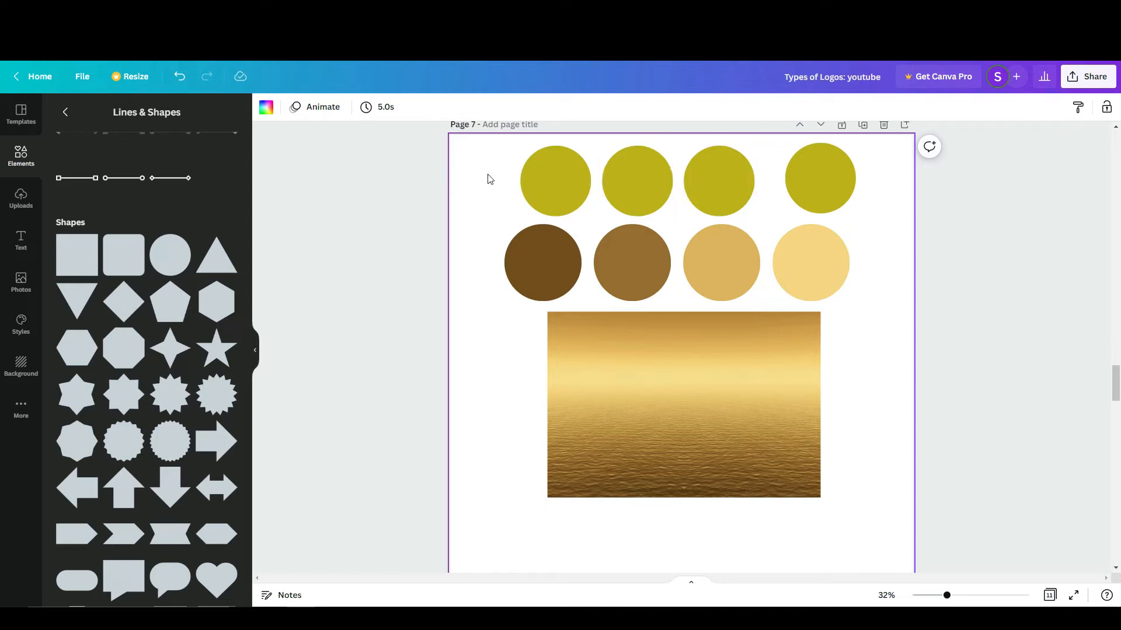
# Align and evenly space the four olive circles with Tidy up
pyautogui.moveTo(460, 171); pyautogui.dragTo(862, 199)
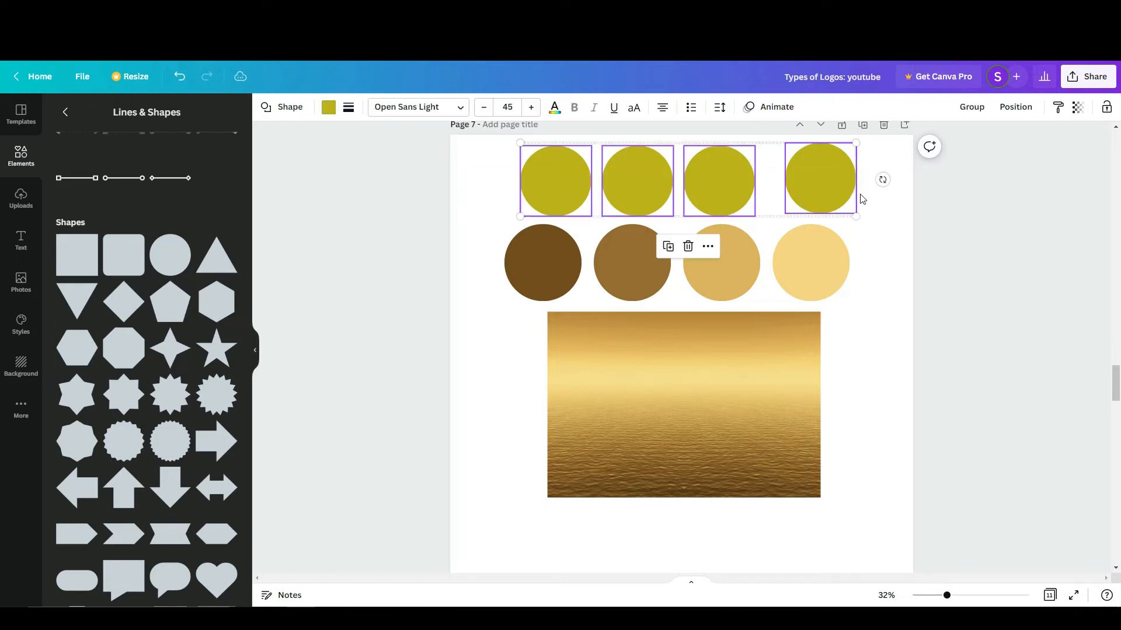
pyautogui.click(1016, 109)
pyautogui.click(473, 174)
pyautogui.moveTo(473, 174); pyautogui.dragTo(859, 196)
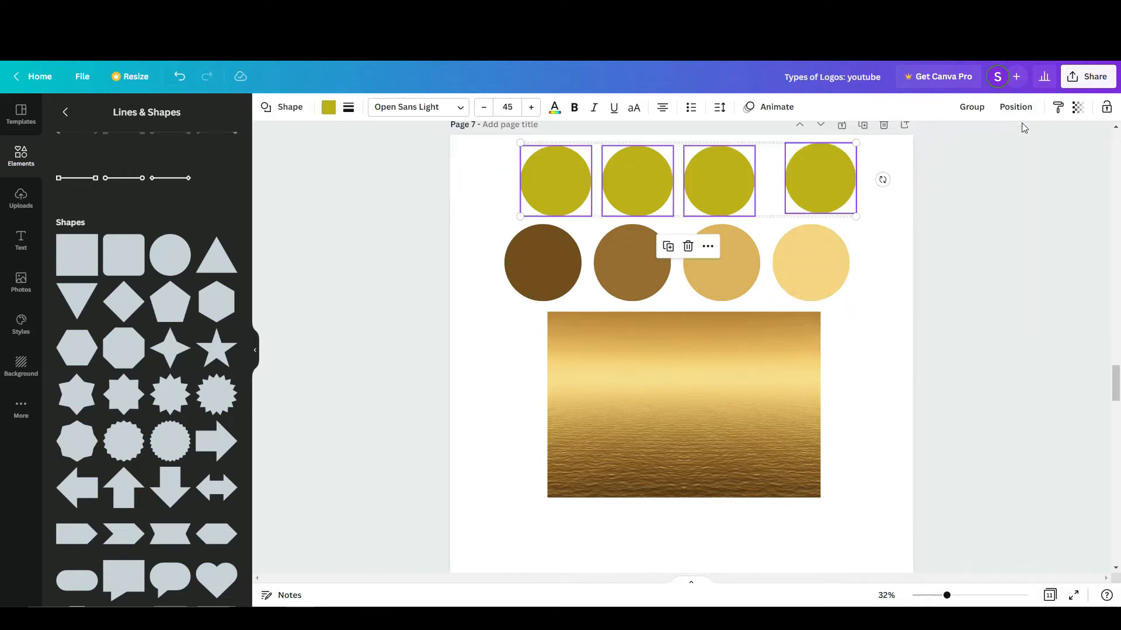
pyautogui.click(1016, 107)
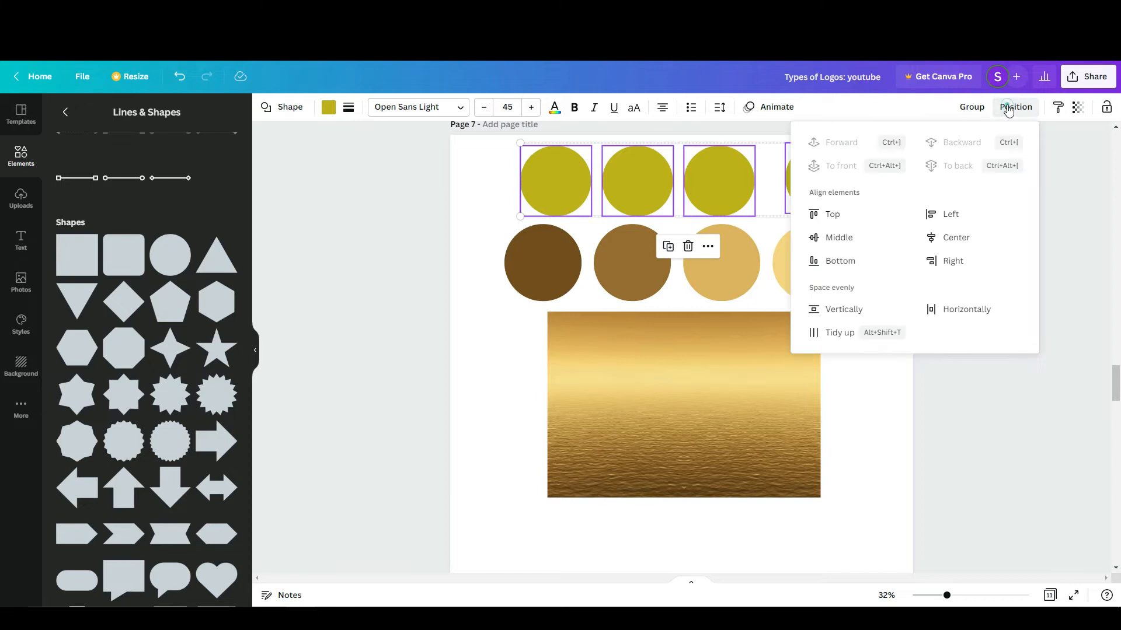
pyautogui.click(837, 333)
pyautogui.click(871, 385)
pyautogui.click(870, 391)
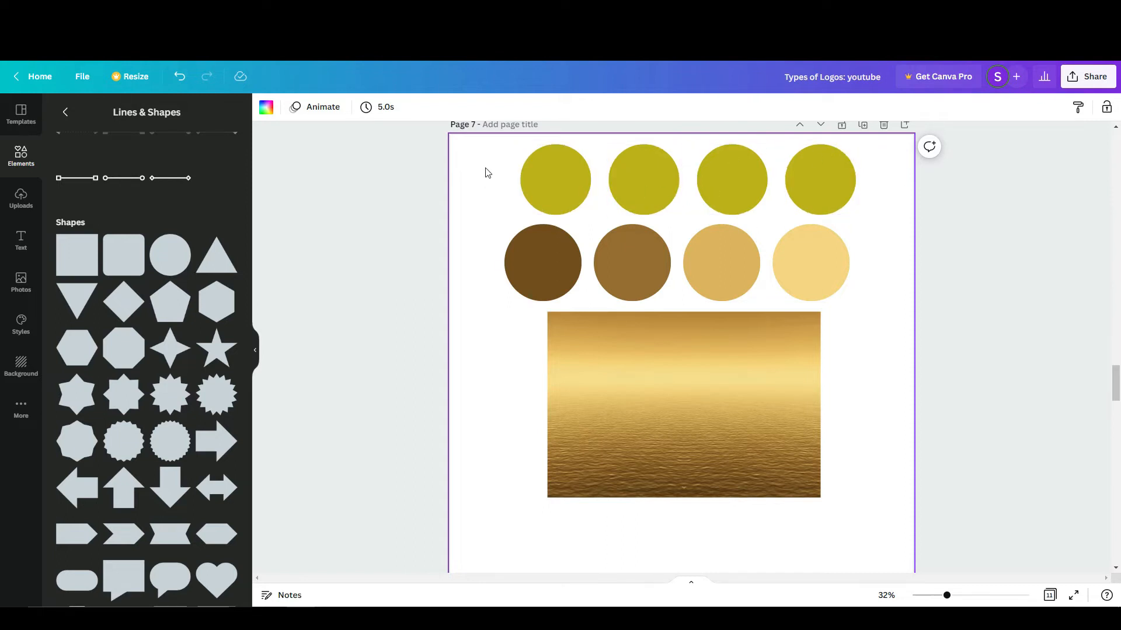
# Move the two outer olive circles inward and tidy up the row's spacing again
pyautogui.moveTo(516, 170); pyautogui.dragTo(525, 170)
pyautogui.moveTo(814, 190); pyautogui.dragTo(802, 191)
pyautogui.moveTo(864, 175); pyautogui.dragTo(476, 170)
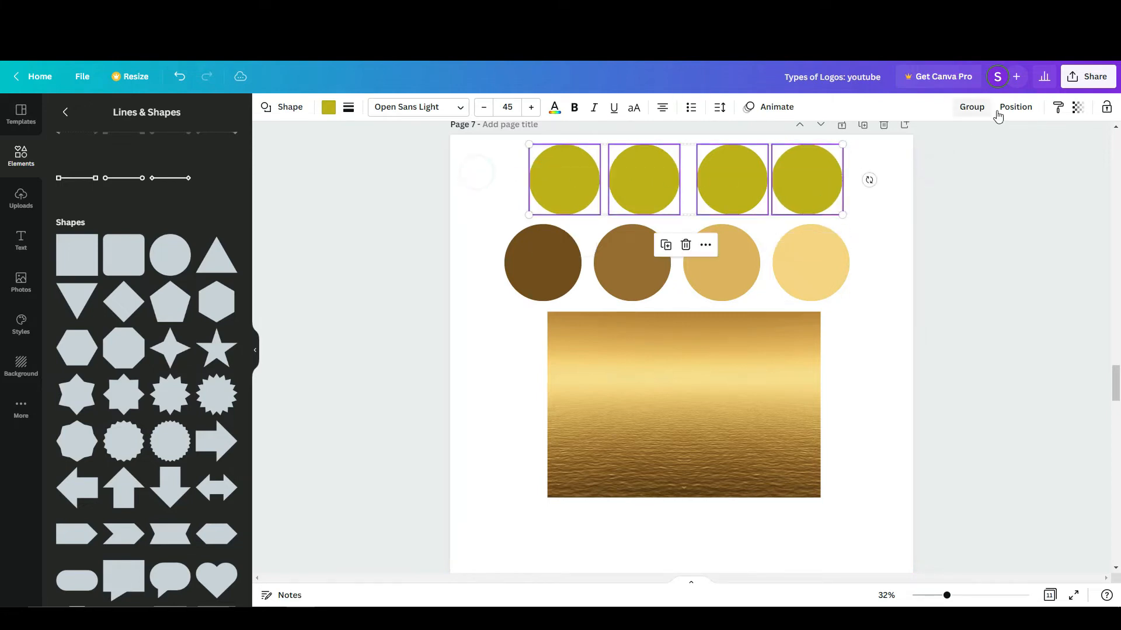
pyautogui.click(1004, 107)
pyautogui.click(840, 333)
pyautogui.click(858, 416)
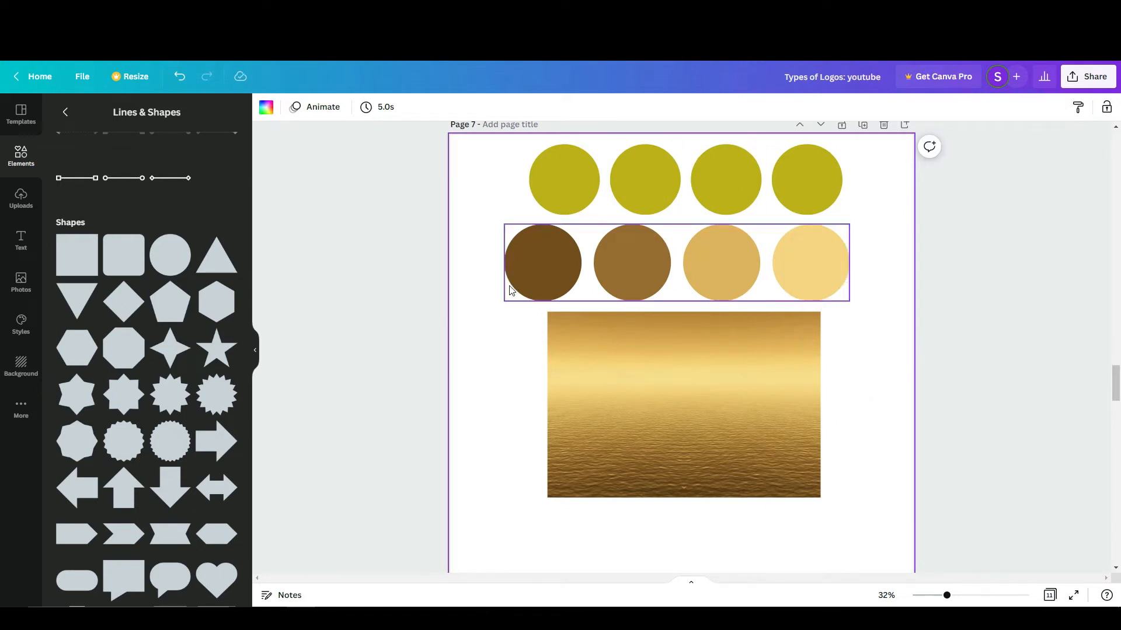
# Review the ChocoLeaf brand notes and search the photo library for "gold" to browse colour inspiration
pyautogui.scroll(10, 502, 280)
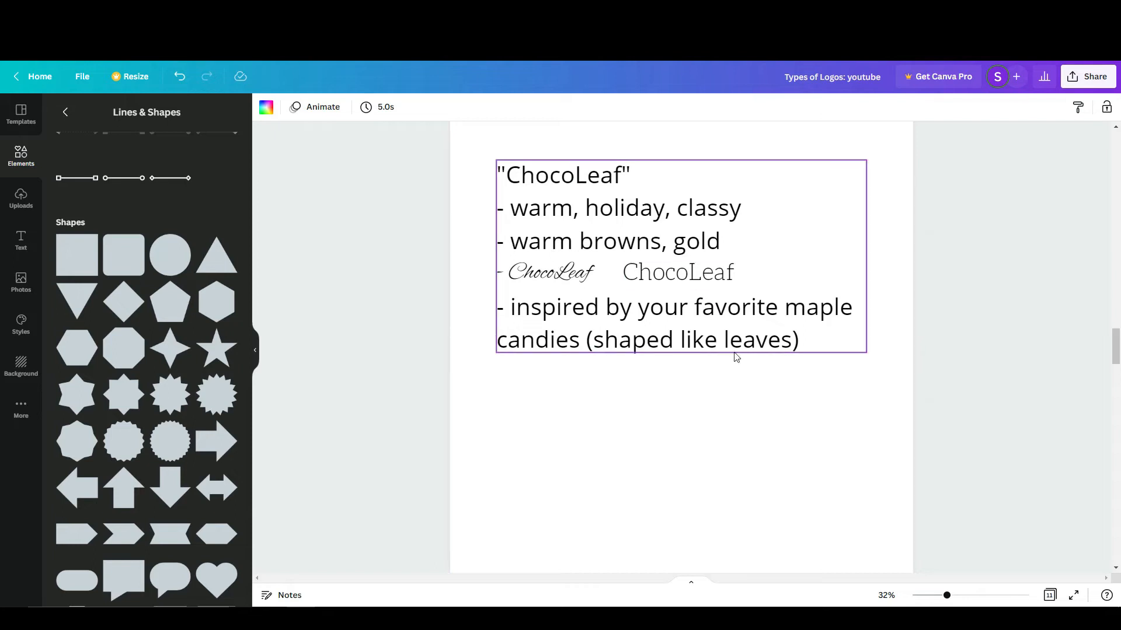
pyautogui.scroll(-8, 736, 357)
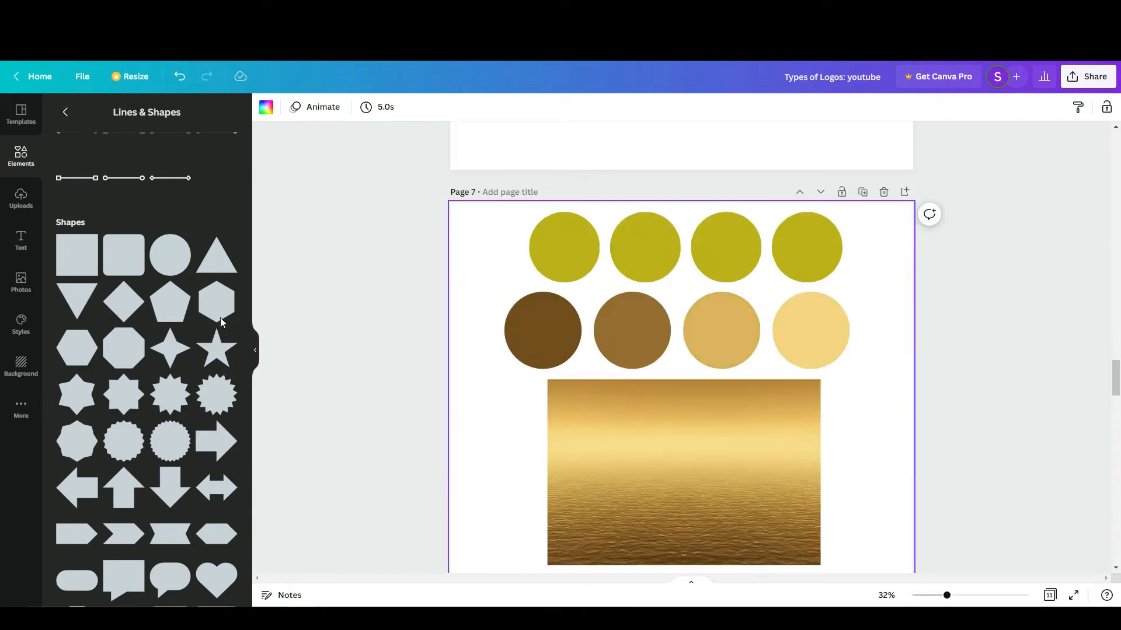
pyautogui.click(23, 282)
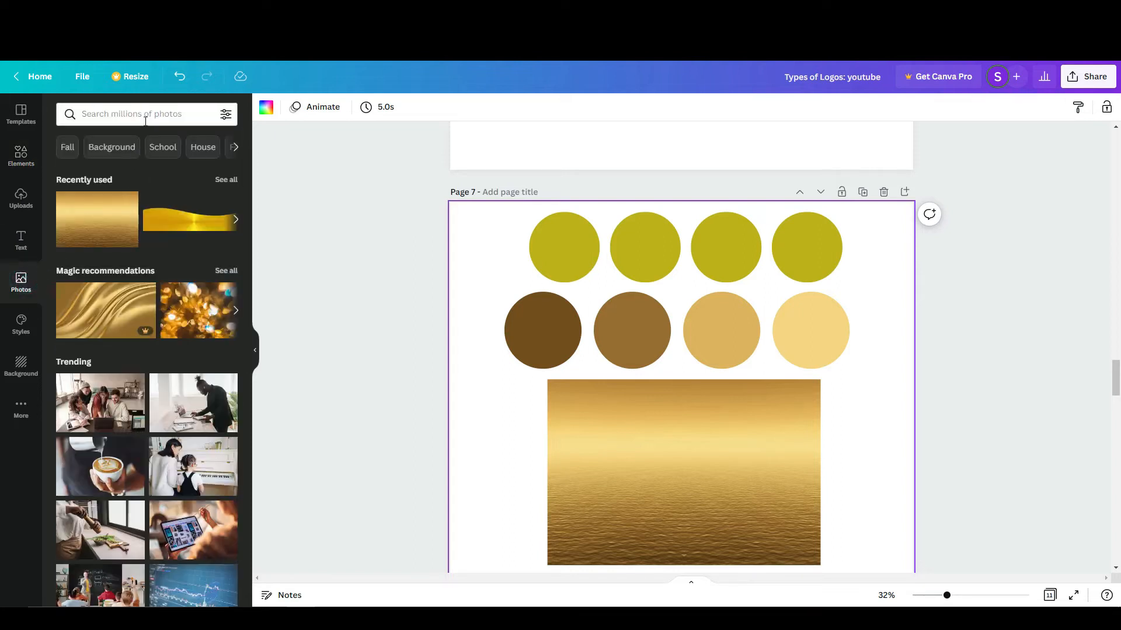
pyautogui.click(145, 115)
pyautogui.click(115, 166)
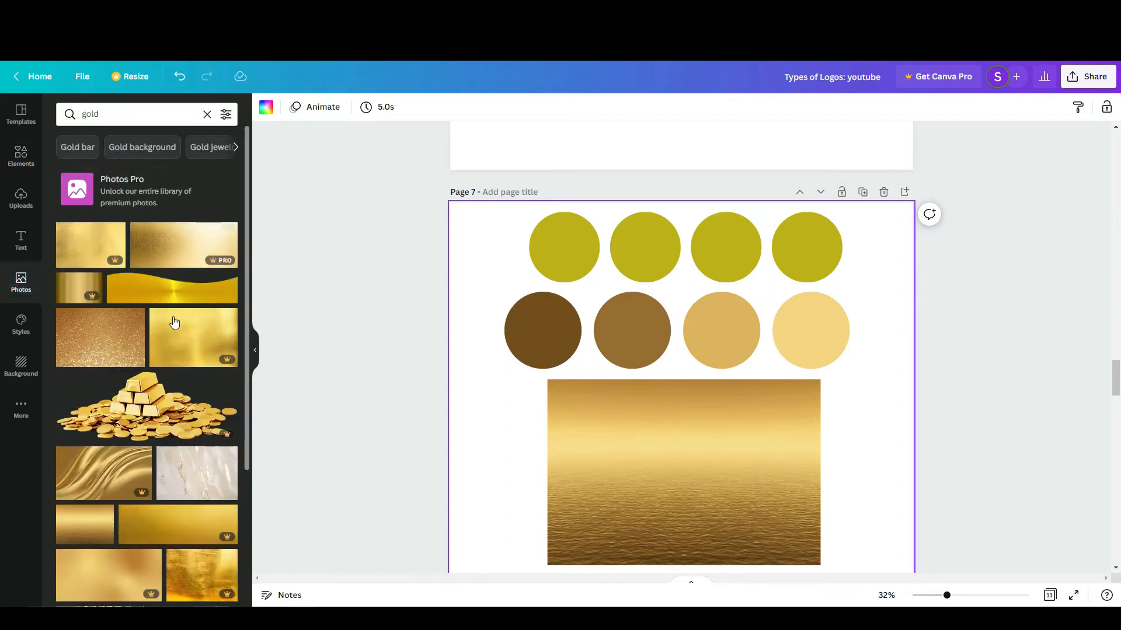
pyautogui.scroll(-3, 174, 327)
pyautogui.scroll(3, 183, 334)
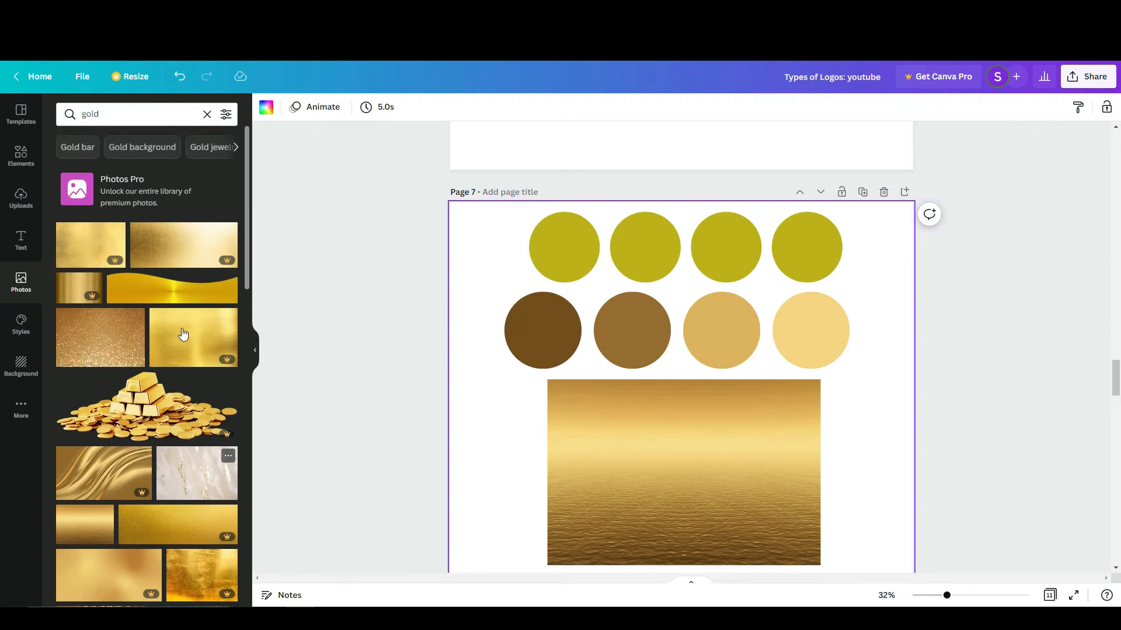
pyautogui.scroll(-1, 180, 331)
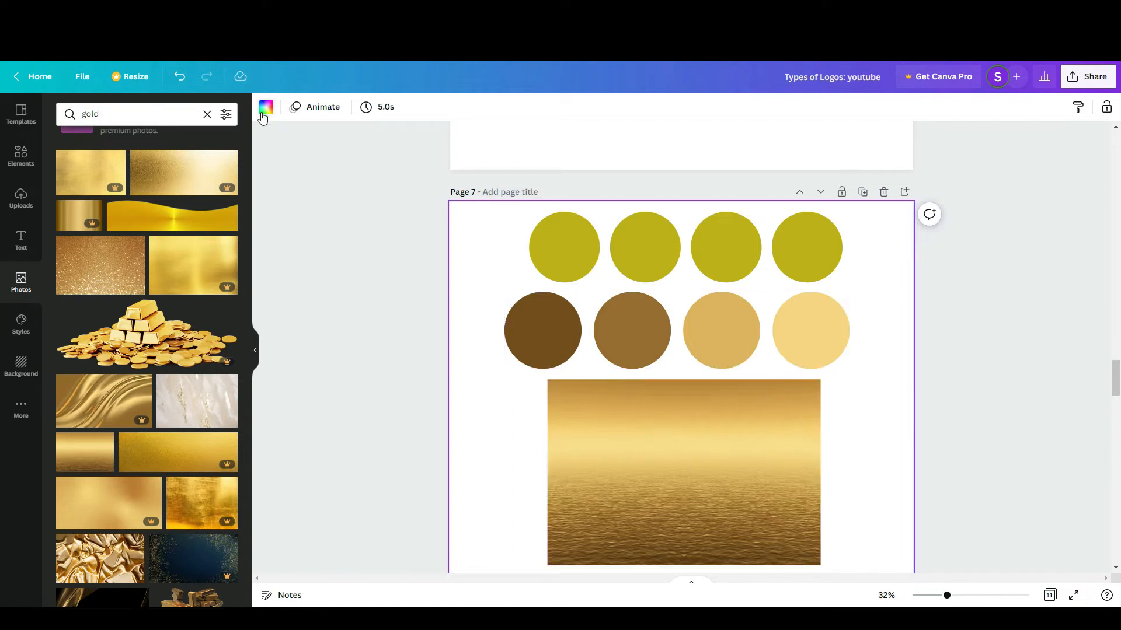
# Recolour the four olive circles from dark brown to pale gold using the gold photo's colours, matching the swatch row below
pyautogui.click(572, 260)
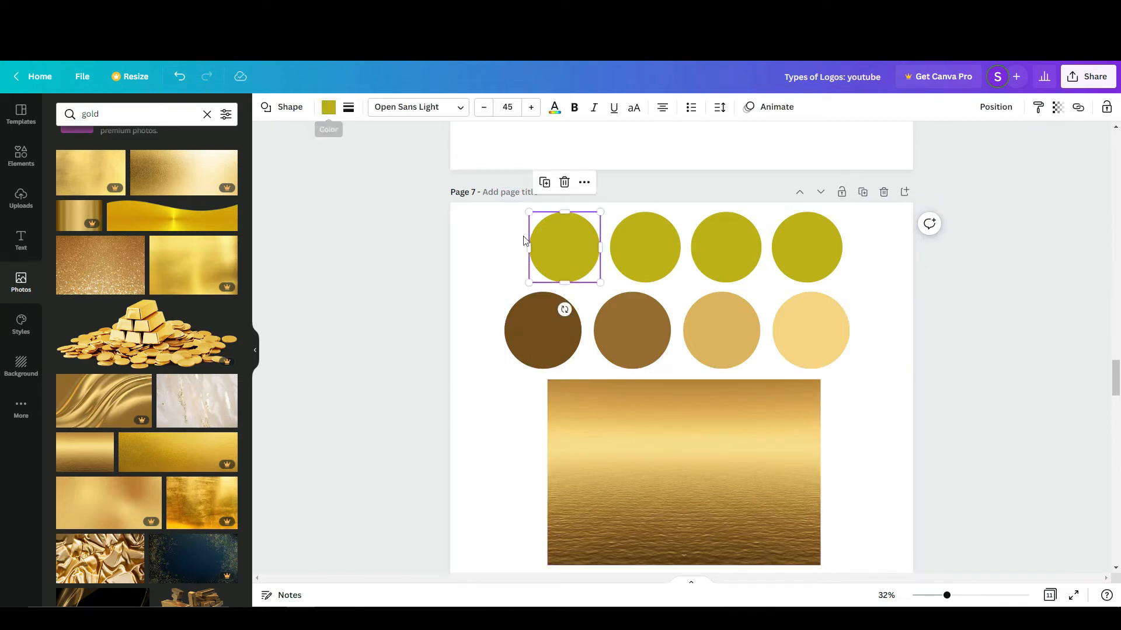
pyautogui.click(326, 110)
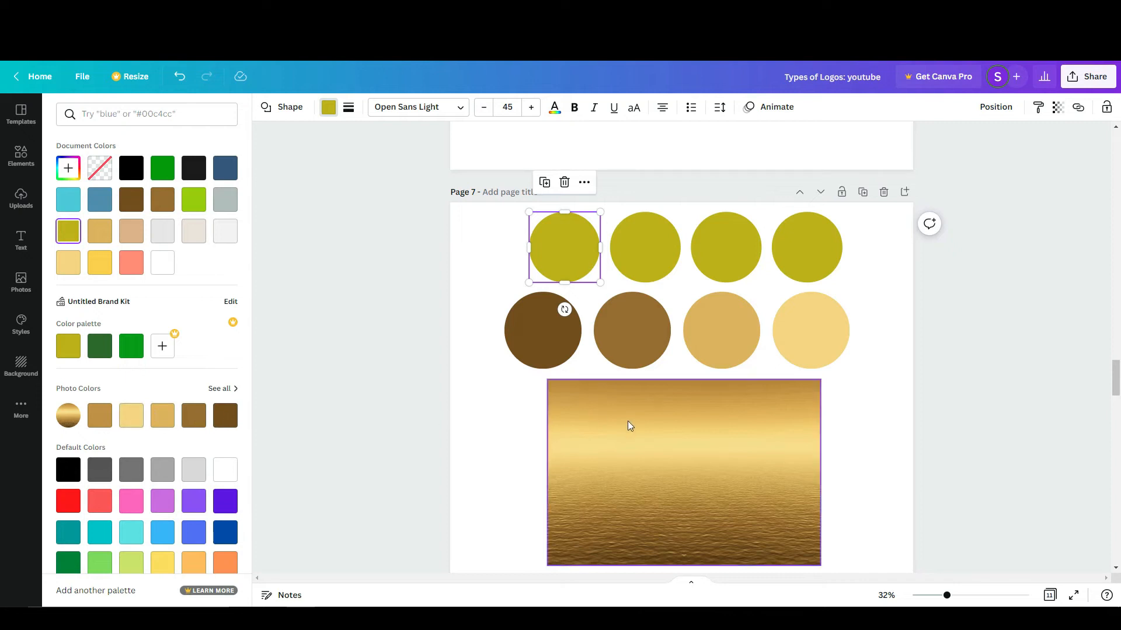
pyautogui.click(225, 415)
pyautogui.click(652, 265)
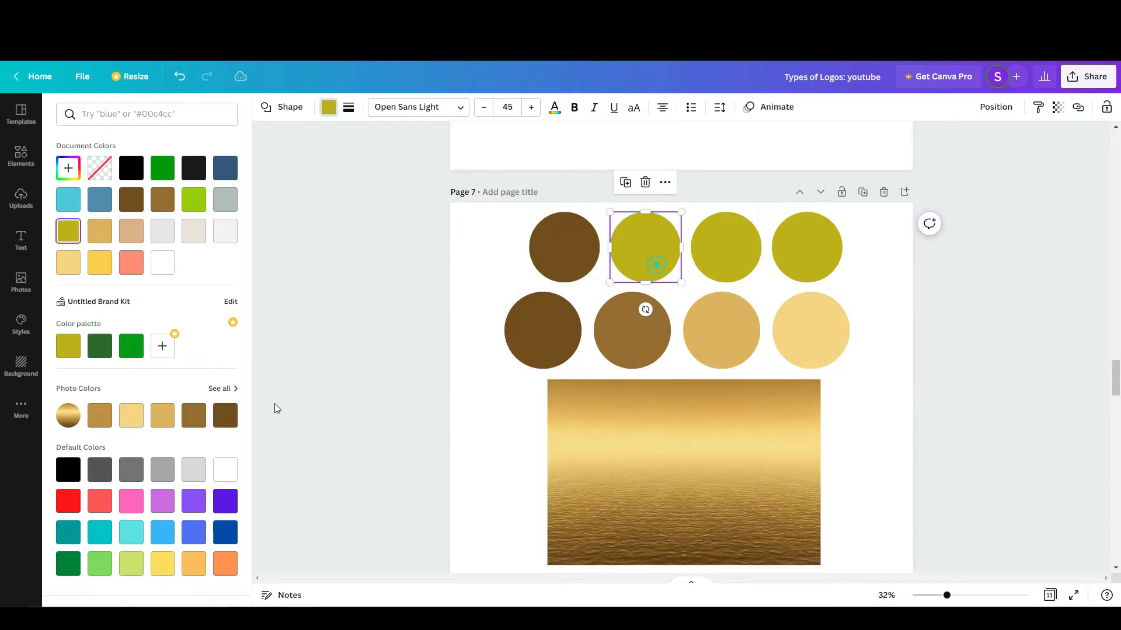
pyautogui.click(193, 415)
pyautogui.click(737, 248)
pyautogui.click(162, 416)
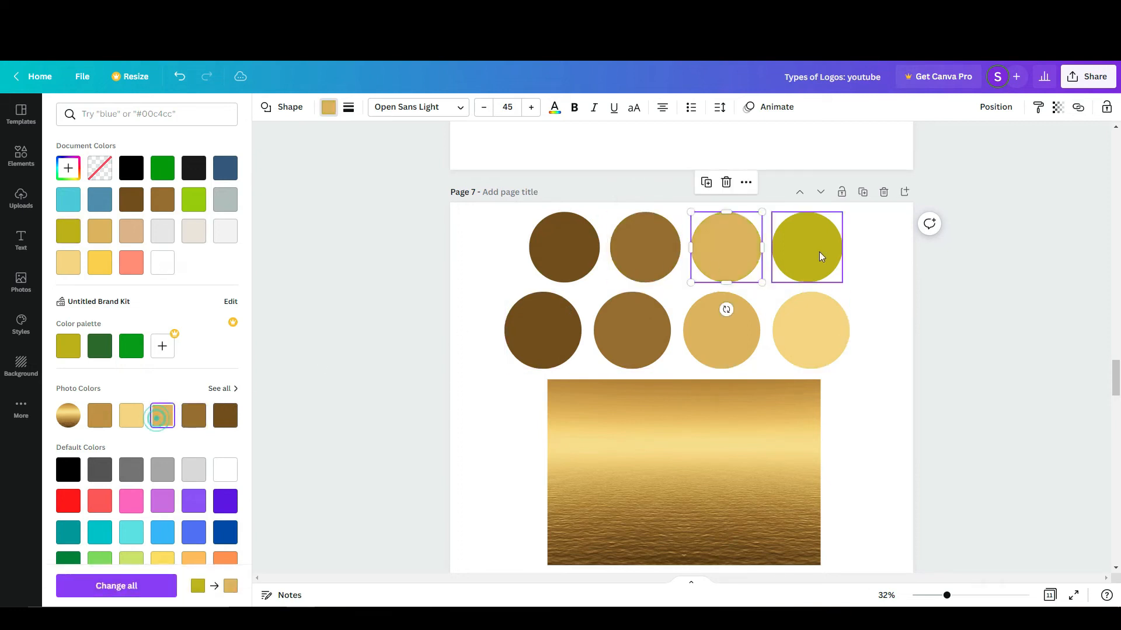
pyautogui.click(807, 248)
pyautogui.click(132, 415)
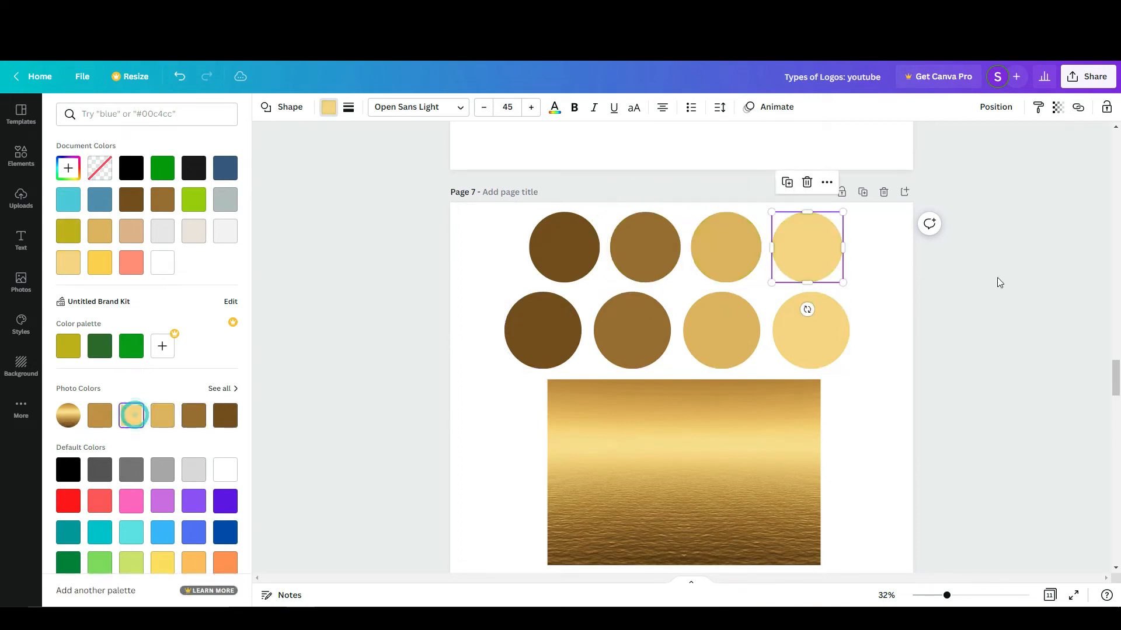
# Group the four recoloured circles on page 7 and scale the group down
pyautogui.click(878, 297)
pyautogui.moveTo(474, 234); pyautogui.dragTo(878, 263)
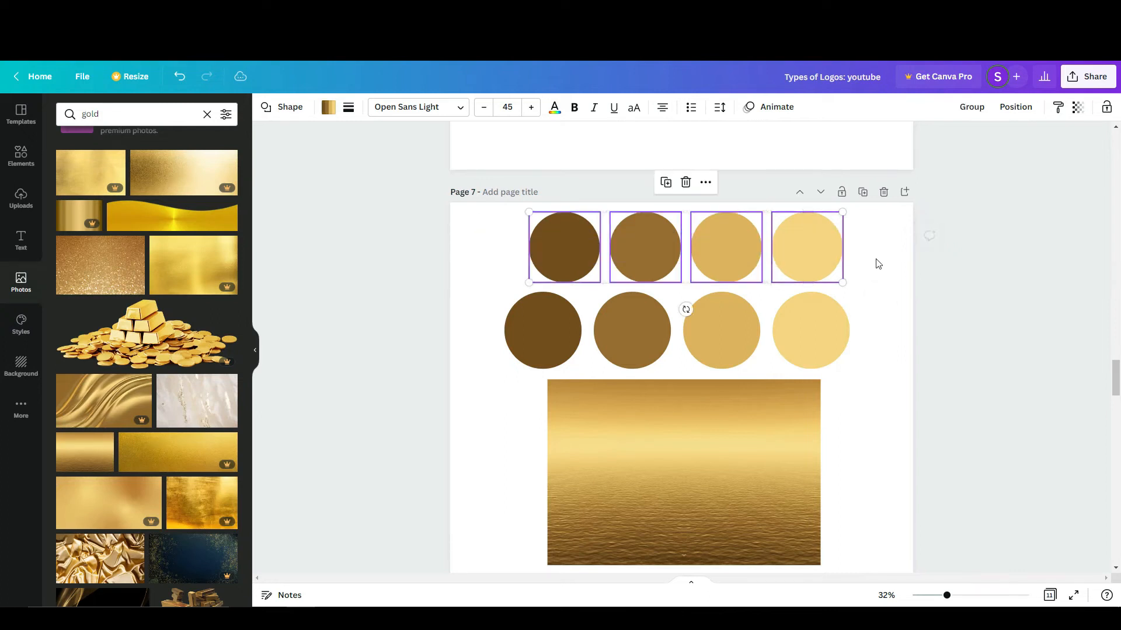
pyautogui.click(970, 106)
pyautogui.moveTo(751, 261); pyautogui.dragTo(835, 269)
pyautogui.click(752, 254)
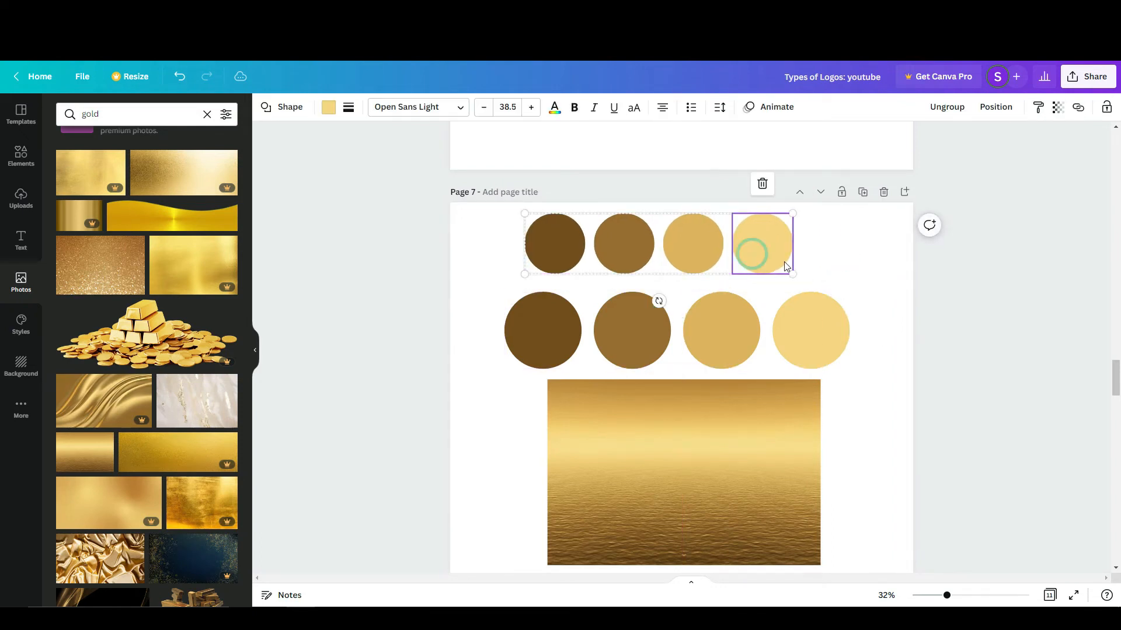
# Paste the swatch group onto page 8, shrink it and place it in the page's upper-right corner beside the black maple leaf
pyautogui.scroll(-9, 933, 319)
pyautogui.click(811, 283)
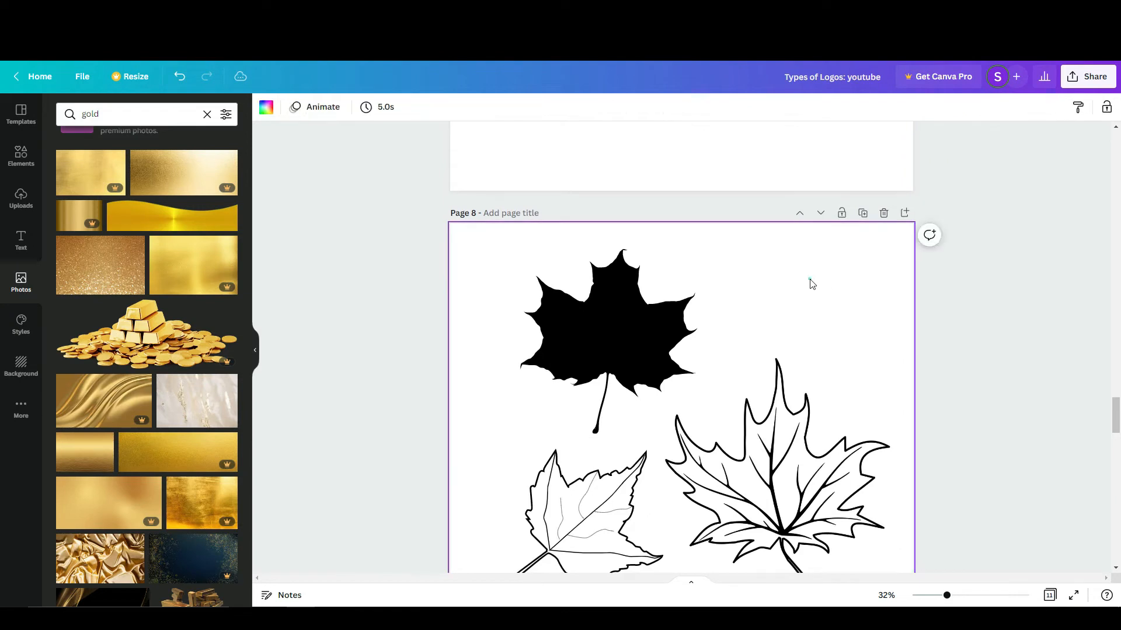
pyautogui.hotkey('ctrl', 'v')
pyautogui.moveTo(710, 274); pyautogui.dragTo(798, 278)
pyautogui.moveTo(624, 307); pyautogui.dragTo(705, 287)
pyautogui.click(794, 319)
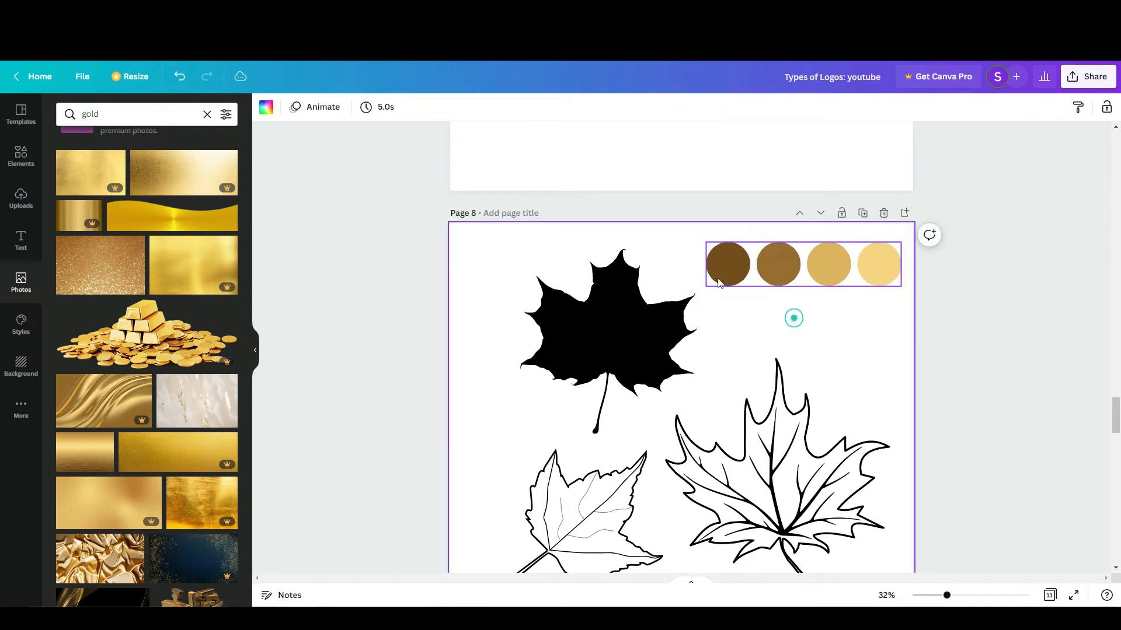
pyautogui.scroll(-2, 627, 294)
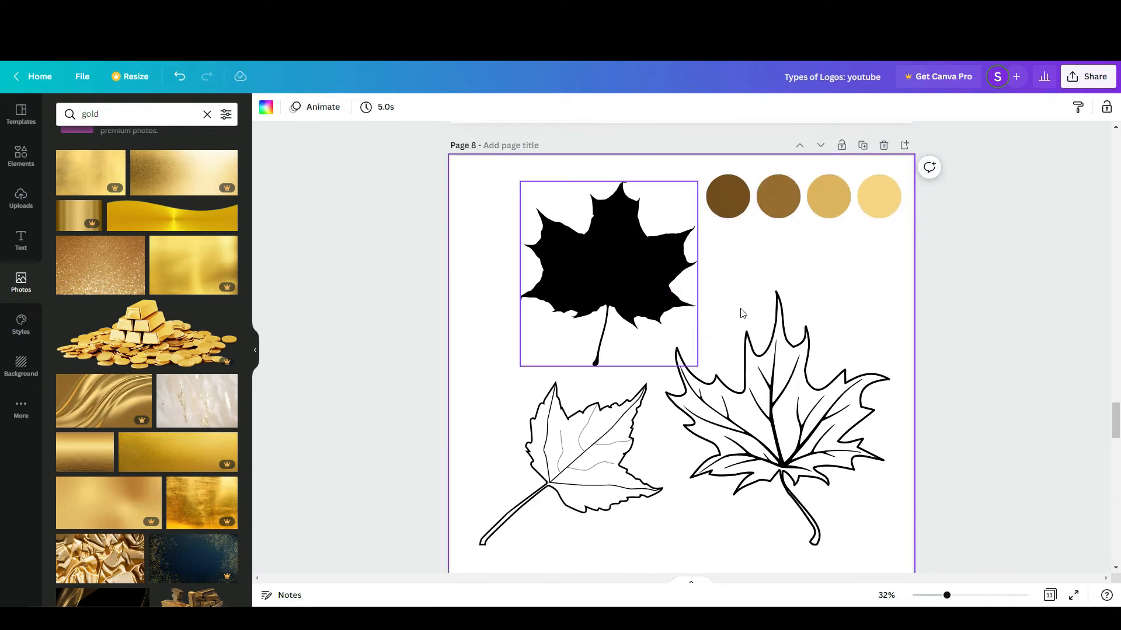
# Examine the document, brand and photo colours available for the black maple leaf and the second brown swatch circle
pyautogui.click(640, 285)
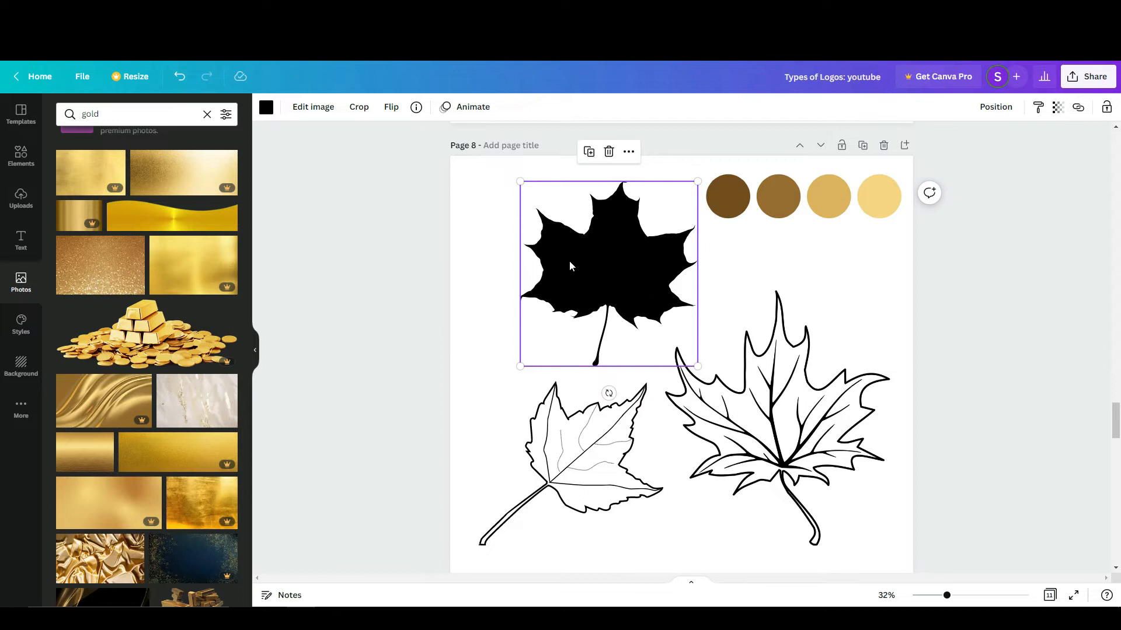
pyautogui.click(266, 107)
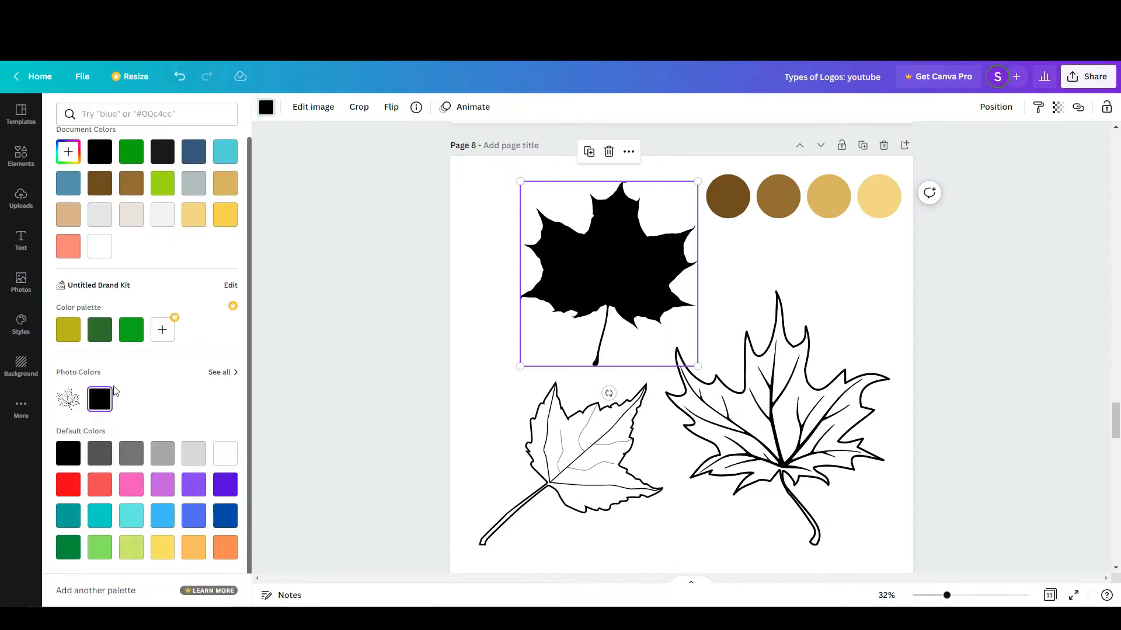
pyautogui.click(751, 251)
pyautogui.click(778, 196)
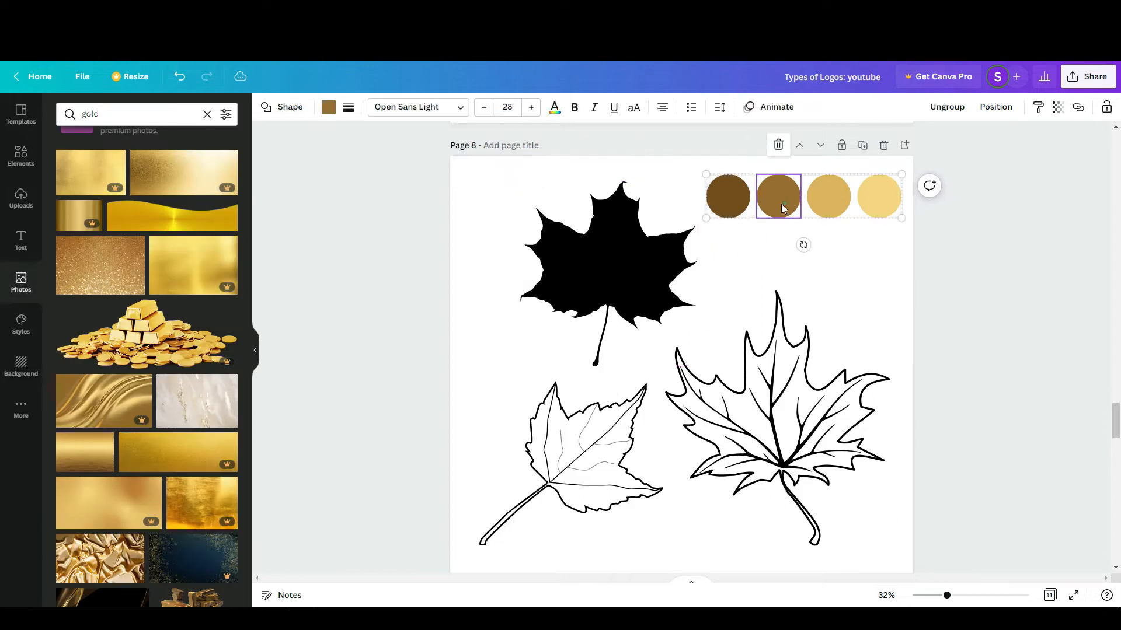
pyautogui.click(330, 107)
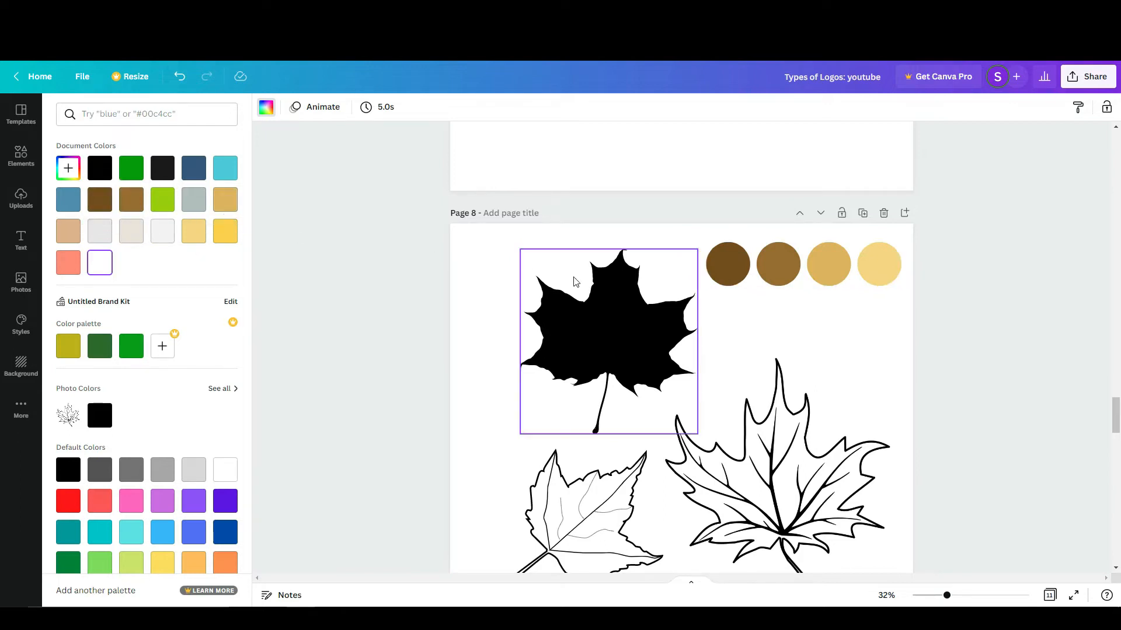
pyautogui.click(885, 340)
pyautogui.scroll(-3, 882, 349)
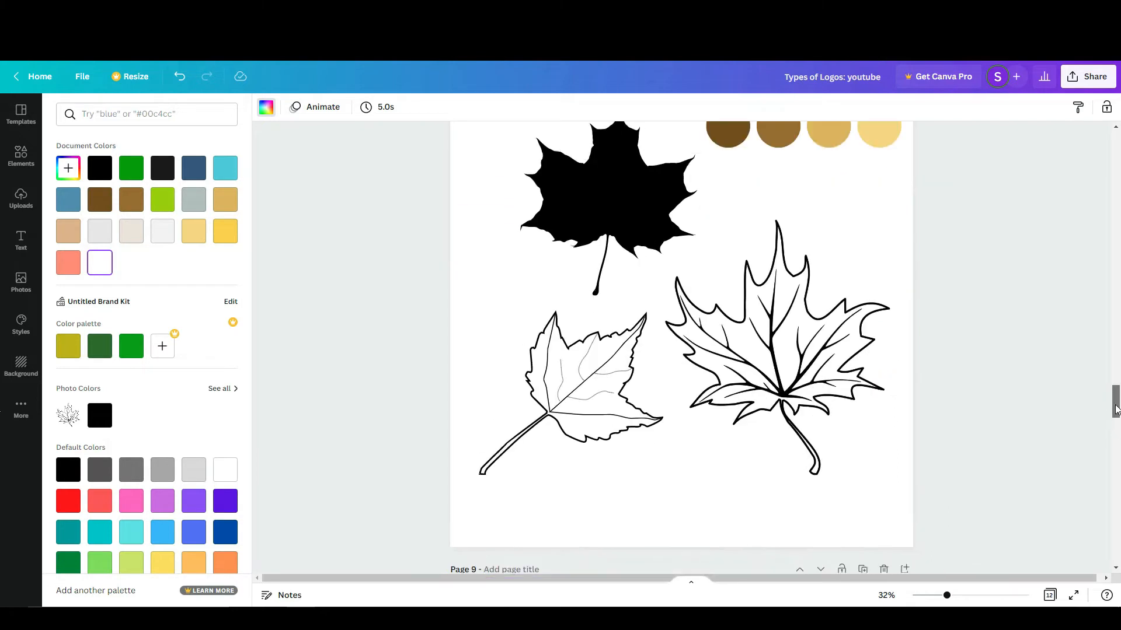
pyautogui.click(1115, 409)
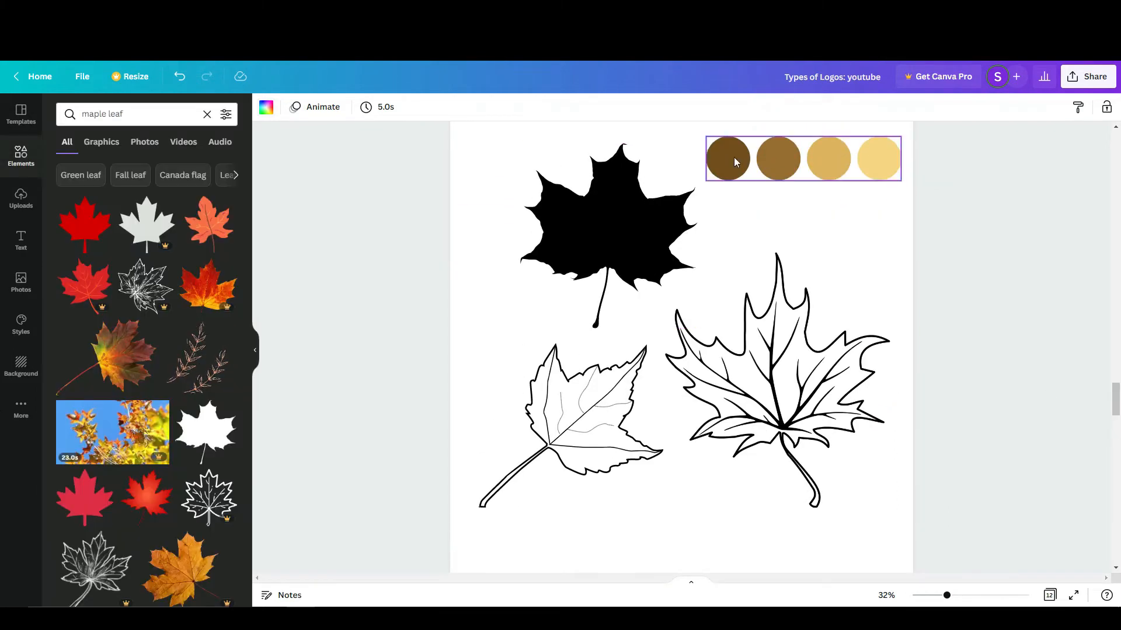
# Open the Brand Kit from the page's background colour options and review its brand colours
pyautogui.click(826, 234)
pyautogui.click(264, 108)
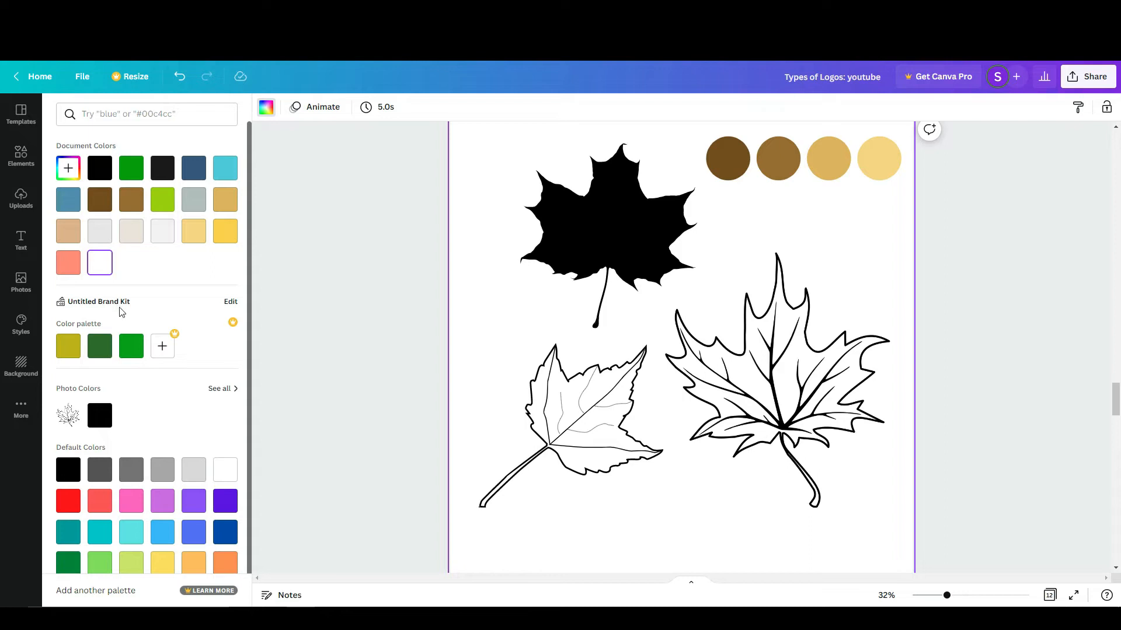
pyautogui.click(231, 302)
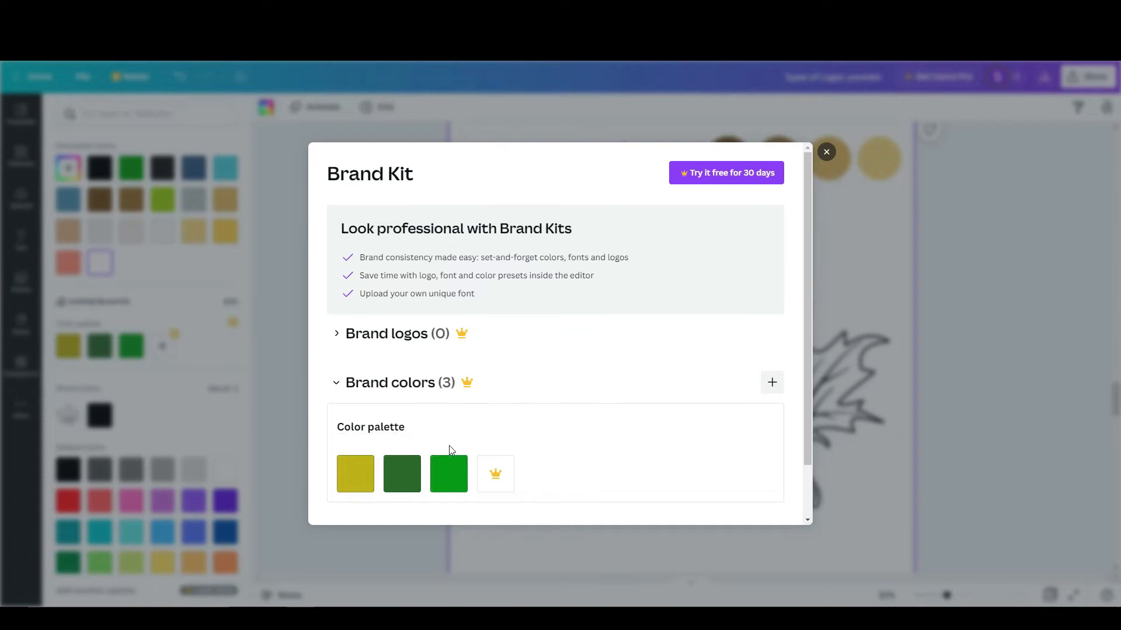
pyautogui.click(545, 122)
# Recolour the solid black maple leaf with the olive colour from the brand colour palette
pyautogui.click(627, 222)
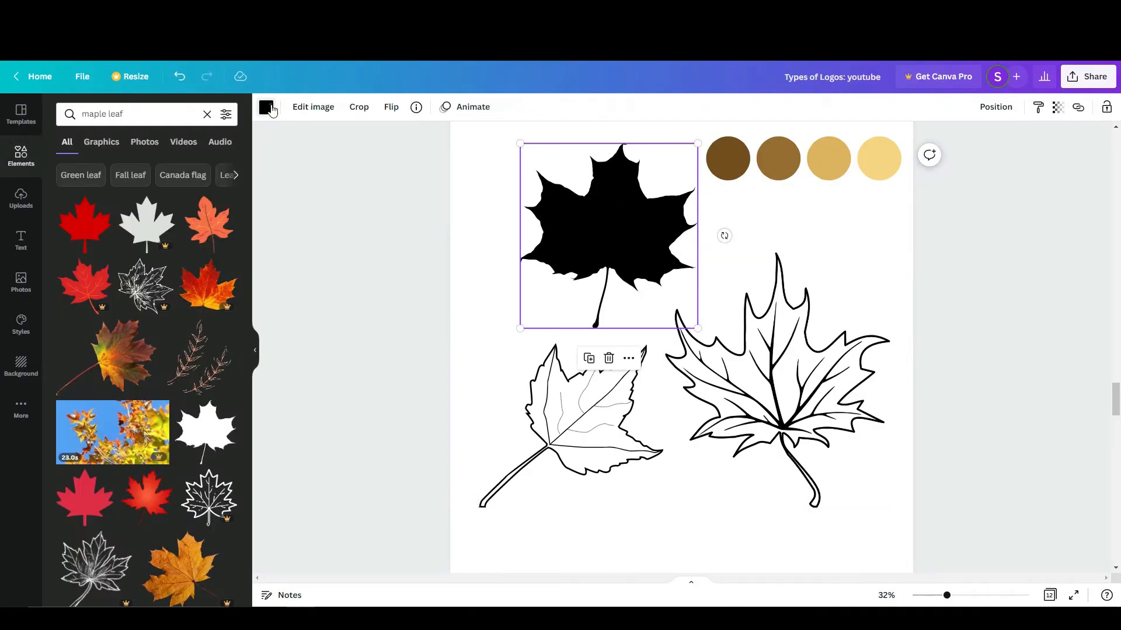
pyautogui.click(267, 107)
pyautogui.click(68, 349)
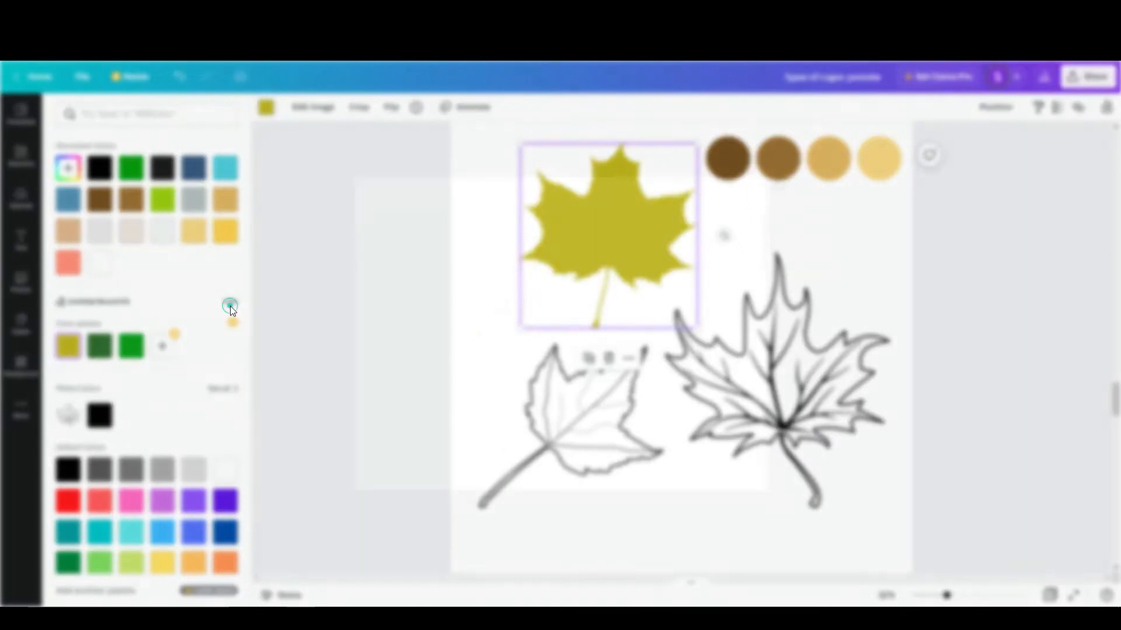
# Review the Brand Kit again, expanding the brand fonts section to see its text styles, and close it
pyautogui.click(232, 302)
pyautogui.scroll(-2, 591, 352)
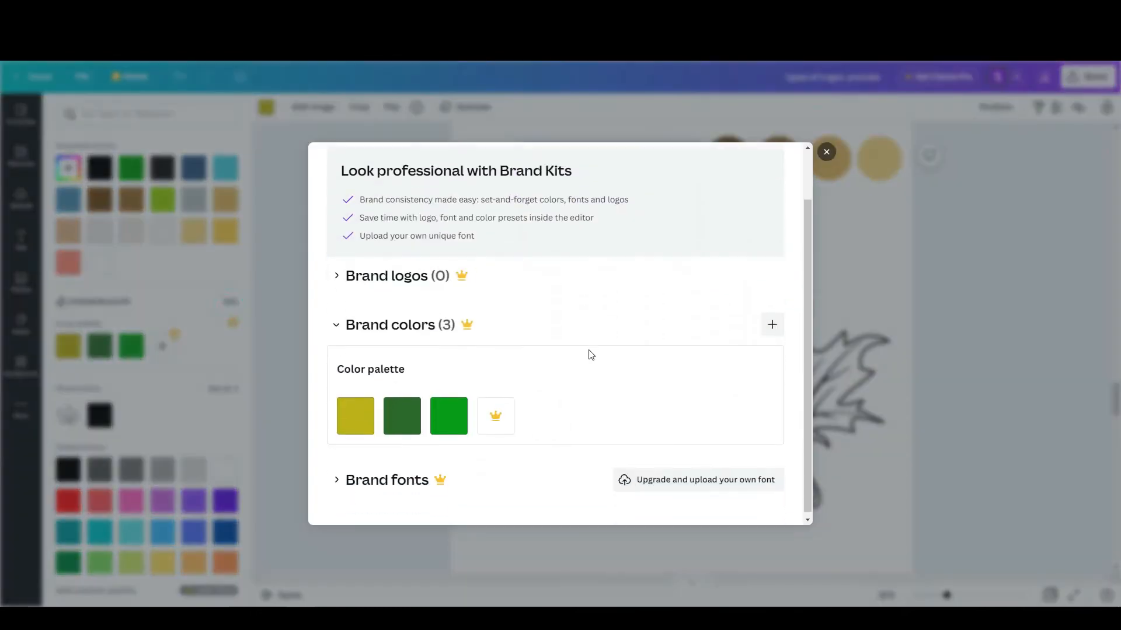
pyautogui.click(363, 483)
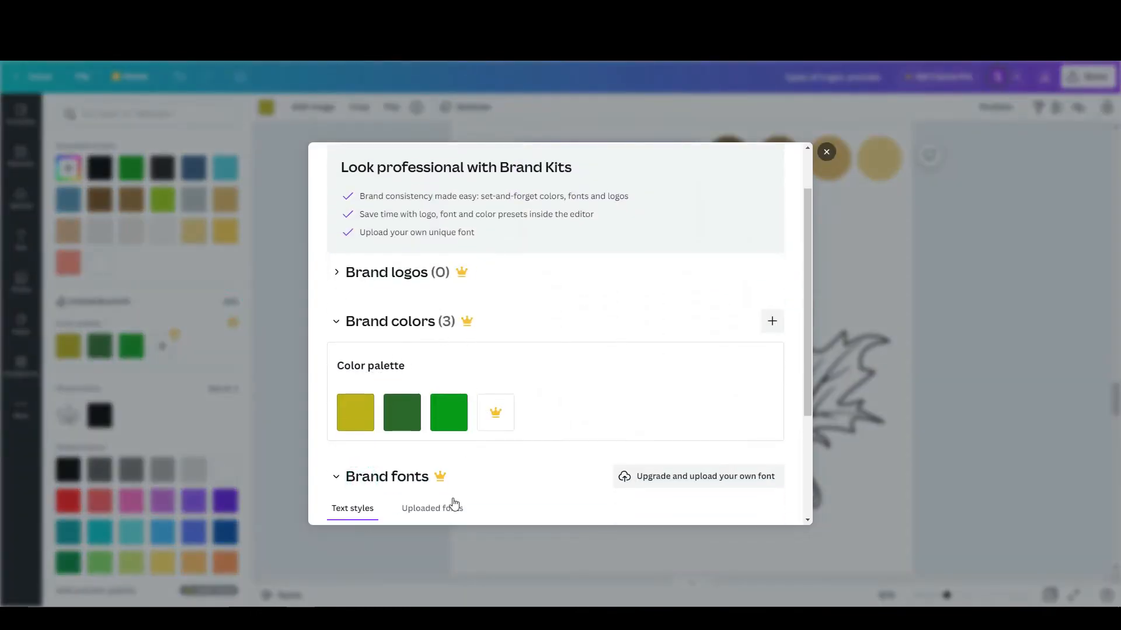
pyautogui.scroll(-1, 444, 501)
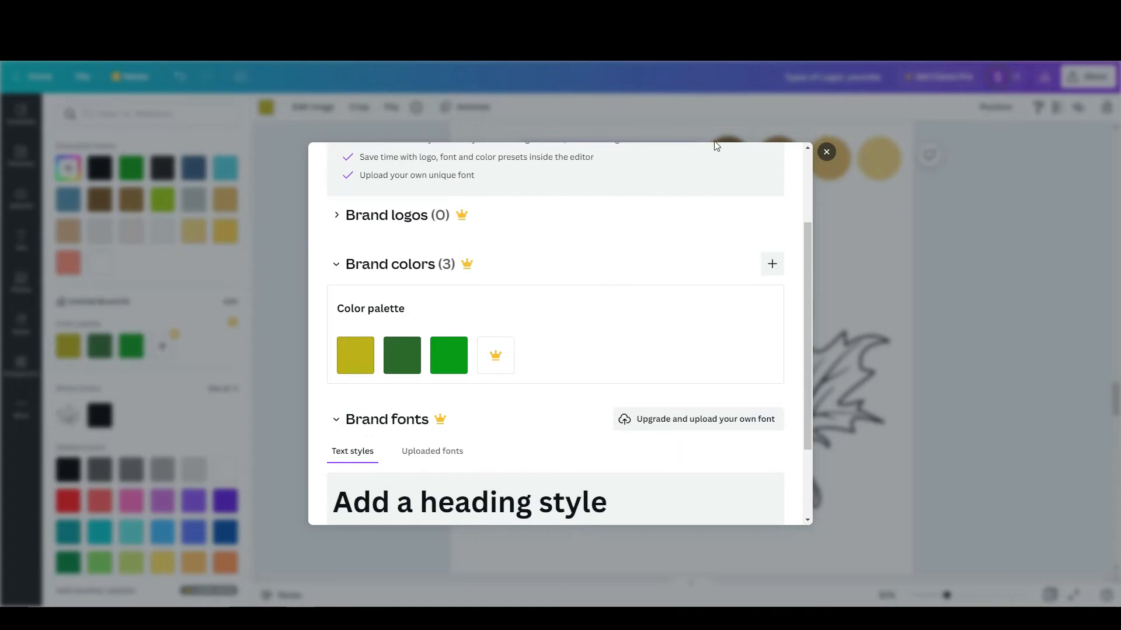
pyautogui.click(716, 146)
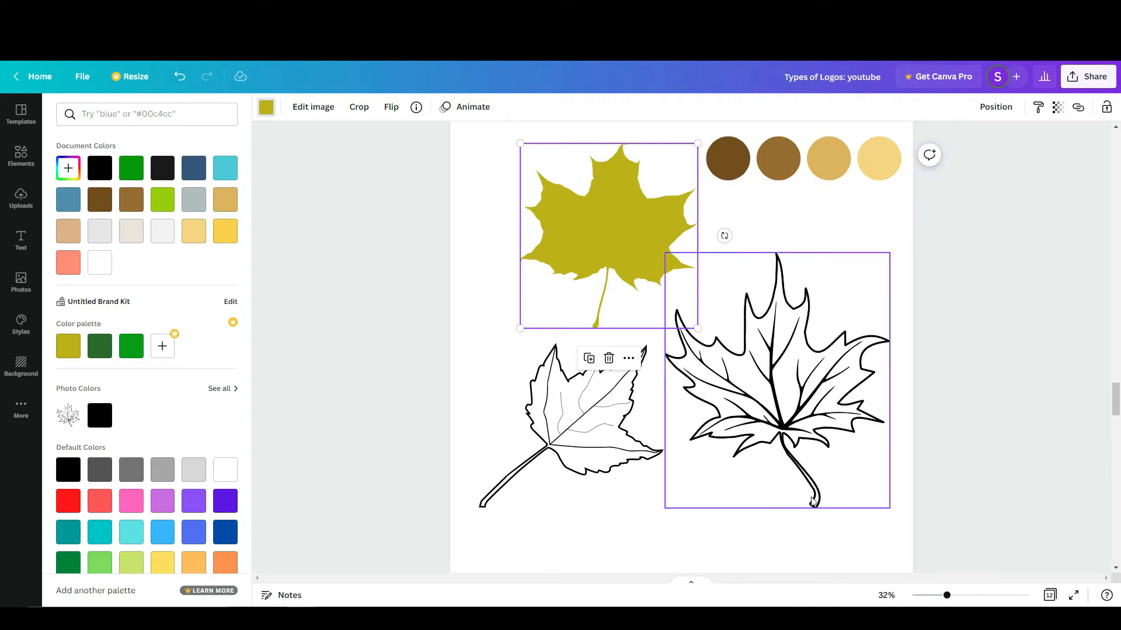
# Revisit the gold palette on page 7, return to page 8 and search the elements library for "maple leaf" to browse the graphics
pyautogui.moveTo(1116, 402); pyautogui.dragTo(1116, 405)
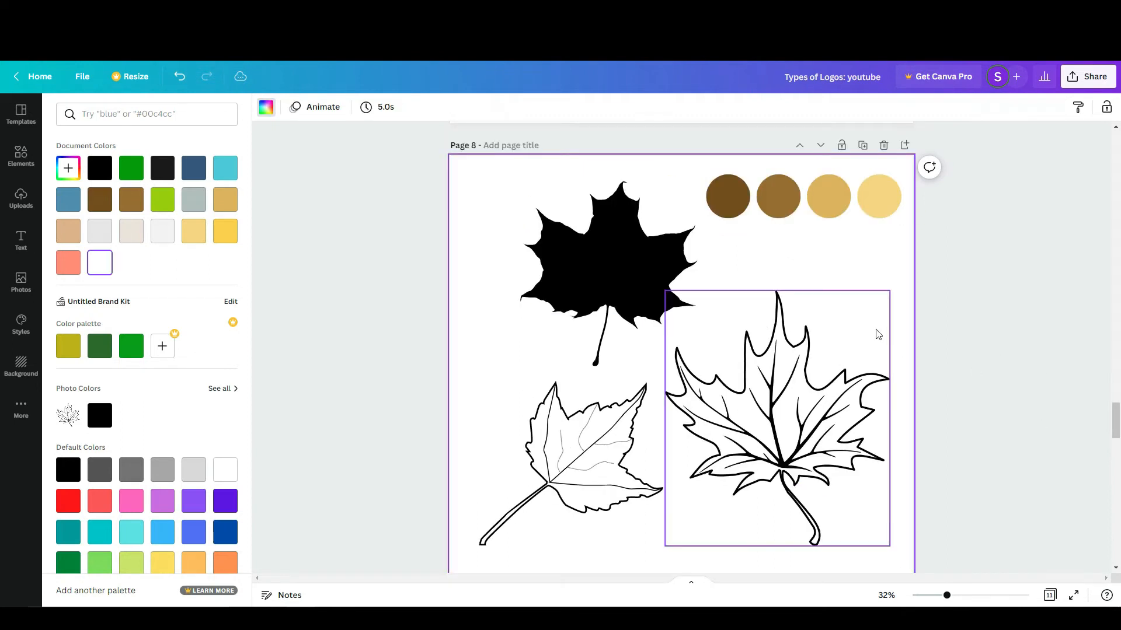
pyautogui.scroll(7, 860, 313)
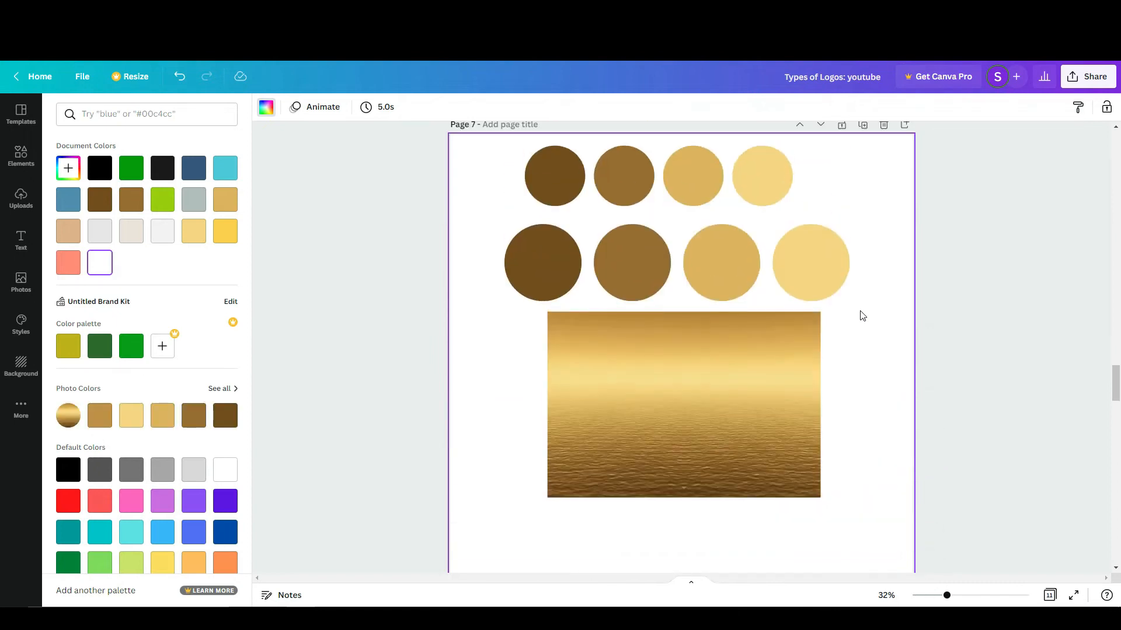
pyautogui.scroll(-7, 860, 315)
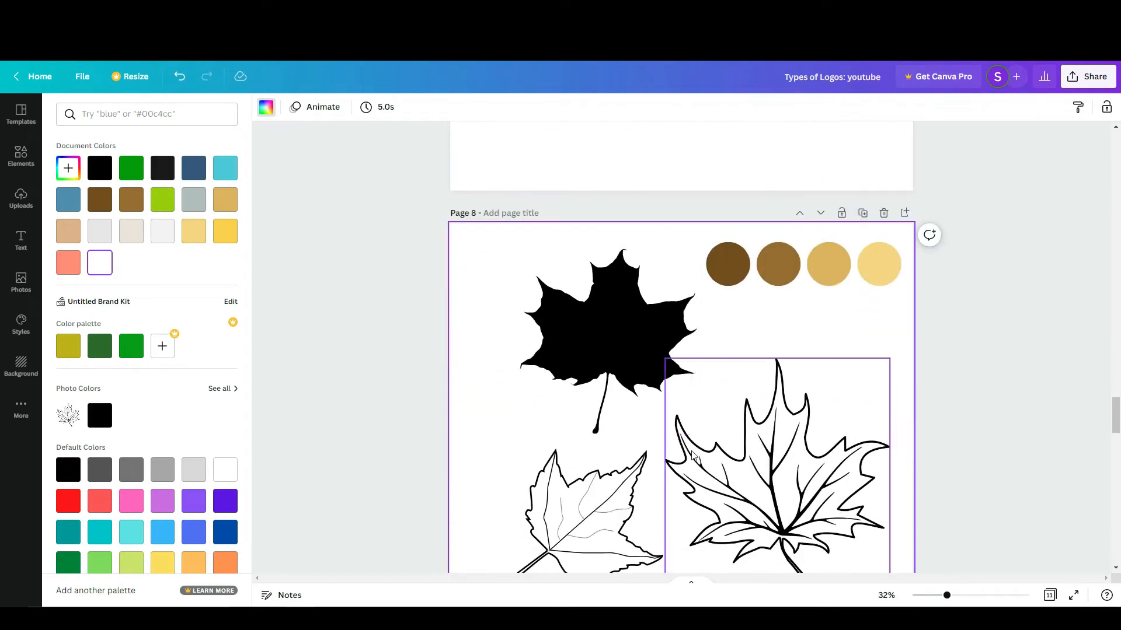
pyautogui.click(27, 157)
pyautogui.scroll(3, 155, 236)
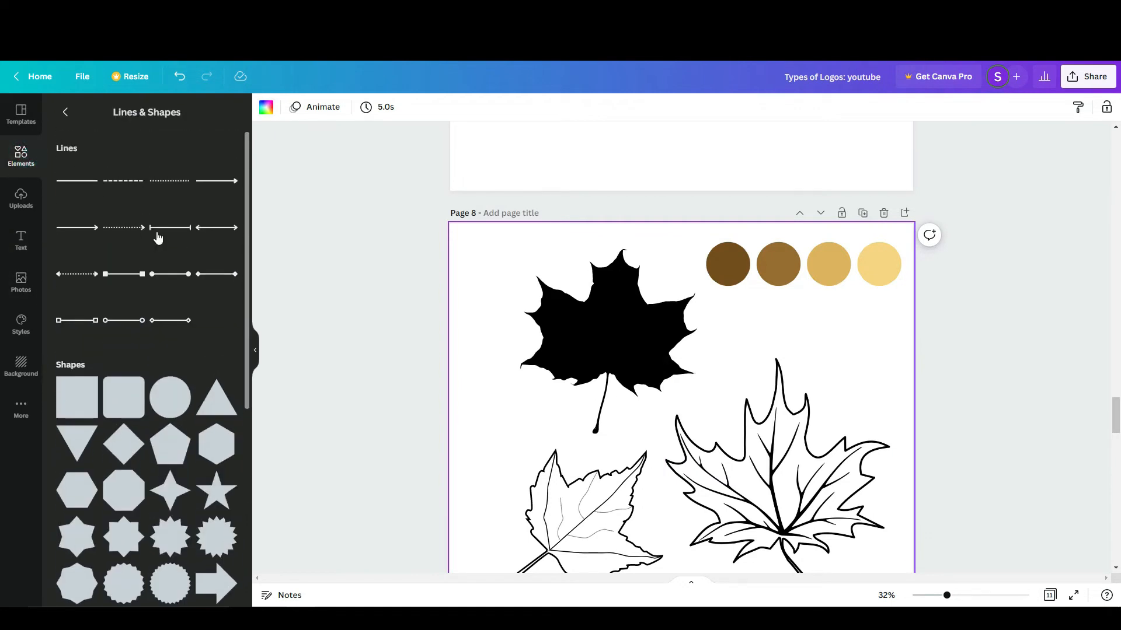
pyautogui.click(63, 115)
pyautogui.click(123, 116)
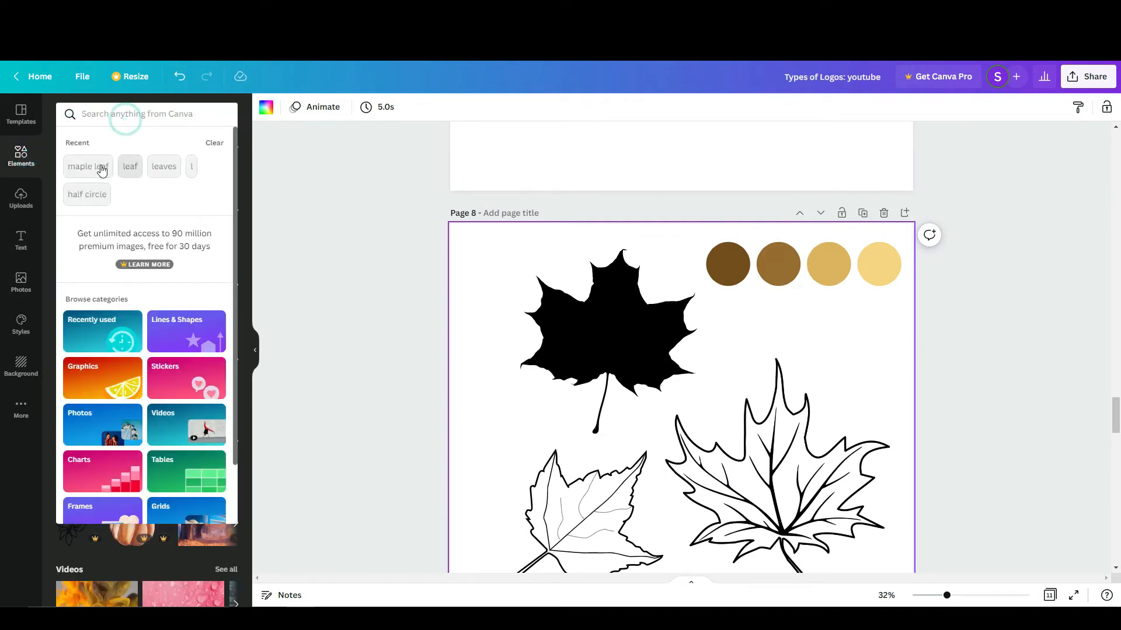
pyautogui.click(100, 166)
pyautogui.scroll(-2, 187, 294)
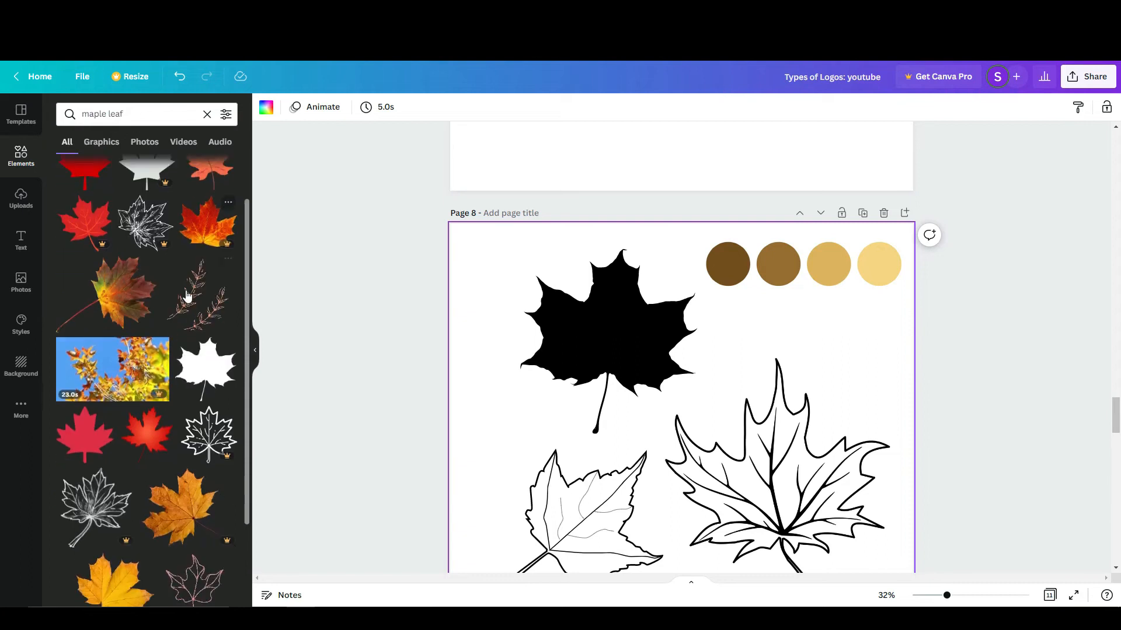
pyautogui.scroll(2, 187, 294)
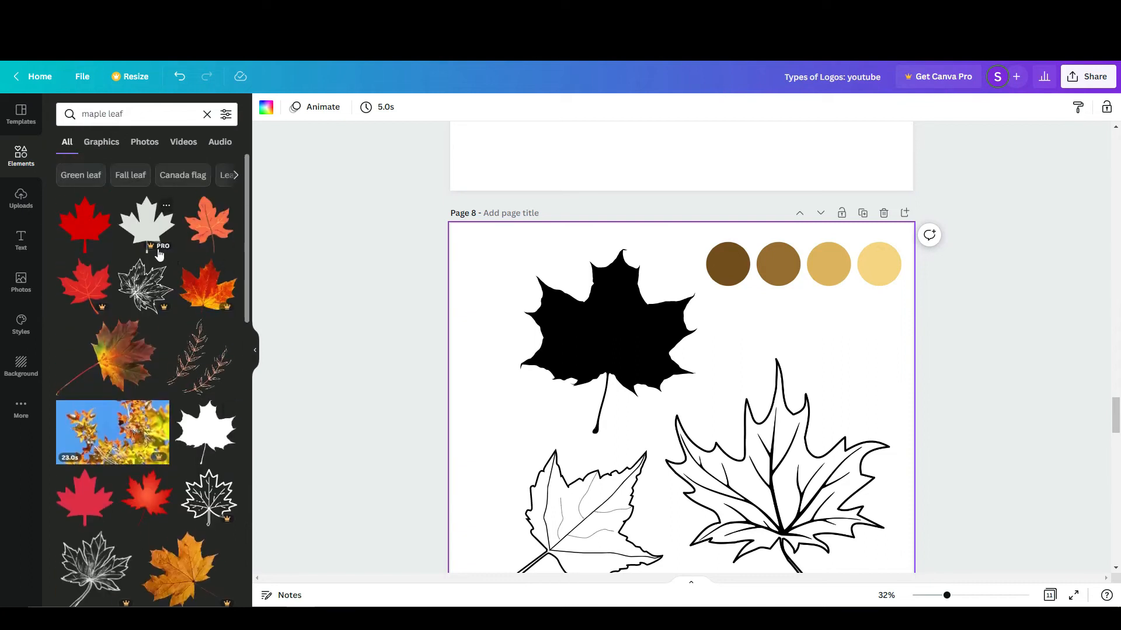
# Try the solid Pro maple leaf graphic below the swatches on page 8 twice, deleting it each time
pyautogui.moveTo(160, 246); pyautogui.dragTo(750, 336)
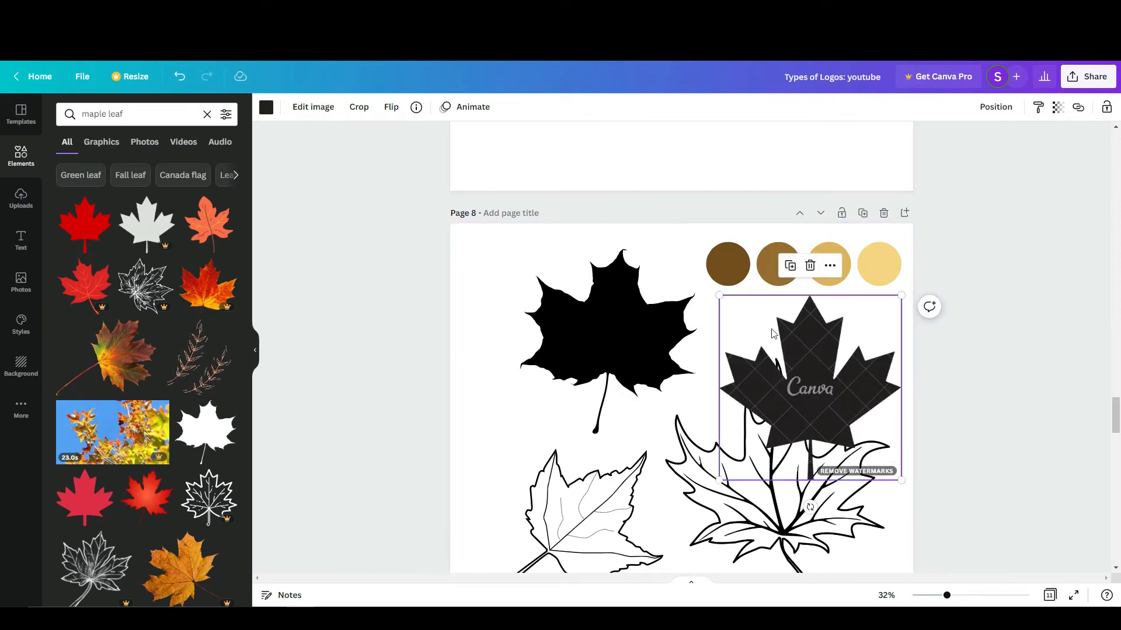
pyautogui.press('Delete')
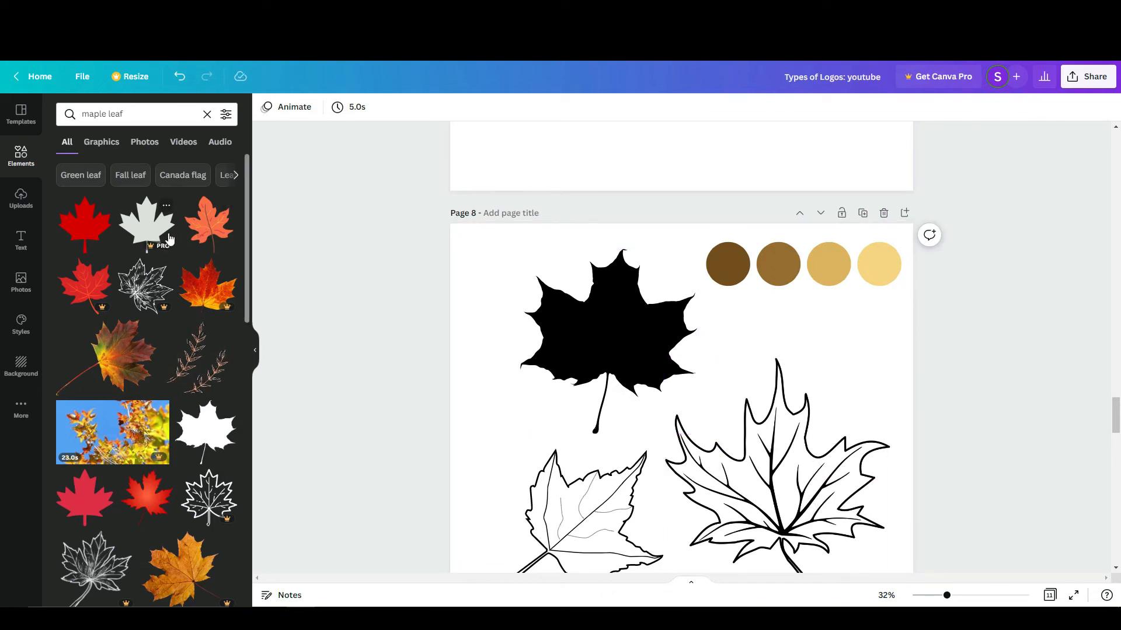
pyautogui.moveTo(139, 227); pyautogui.dragTo(713, 340)
pyautogui.moveTo(778, 387)
pyautogui.mouseDown()
pyautogui.moveTo(805, 381)
pyautogui.moveTo(766, 380)
pyautogui.mouseUp()
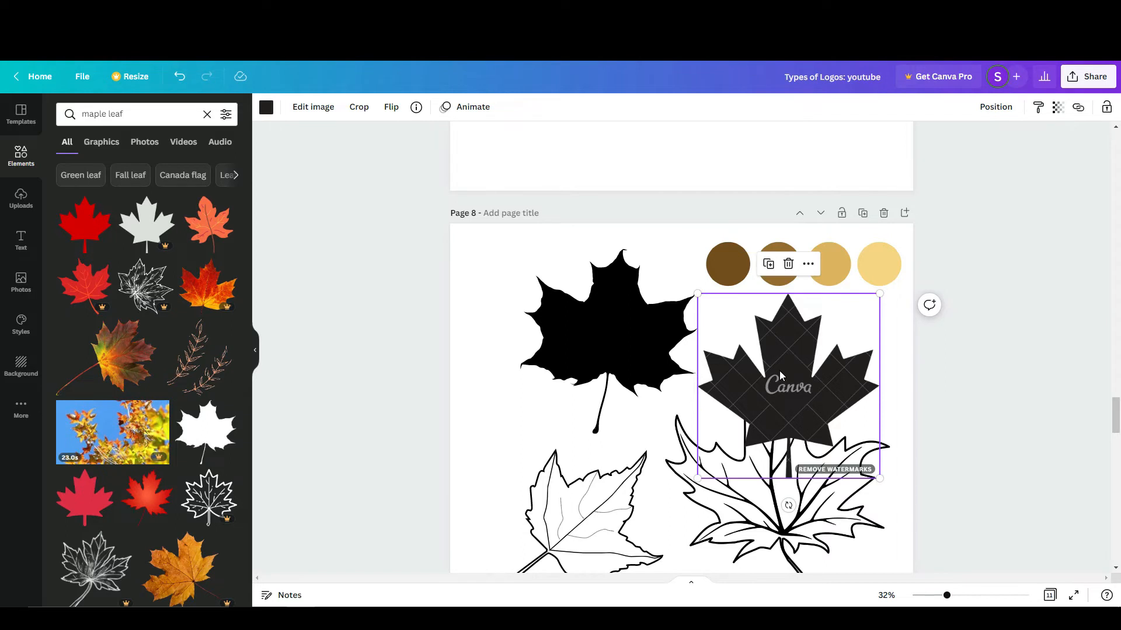
pyautogui.press('Delete')
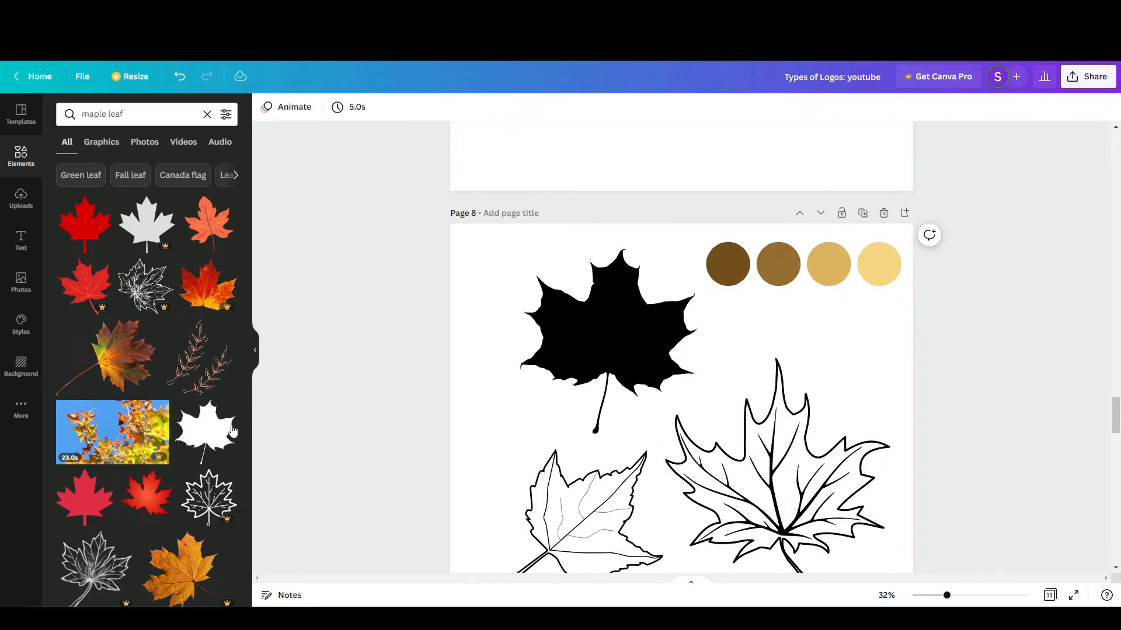
# Duplicate page 8, keep only the swatches and the large outlined maple leaf on the copy, and nudge the leaf slightly down
pyautogui.scroll(-1, 798, 424)
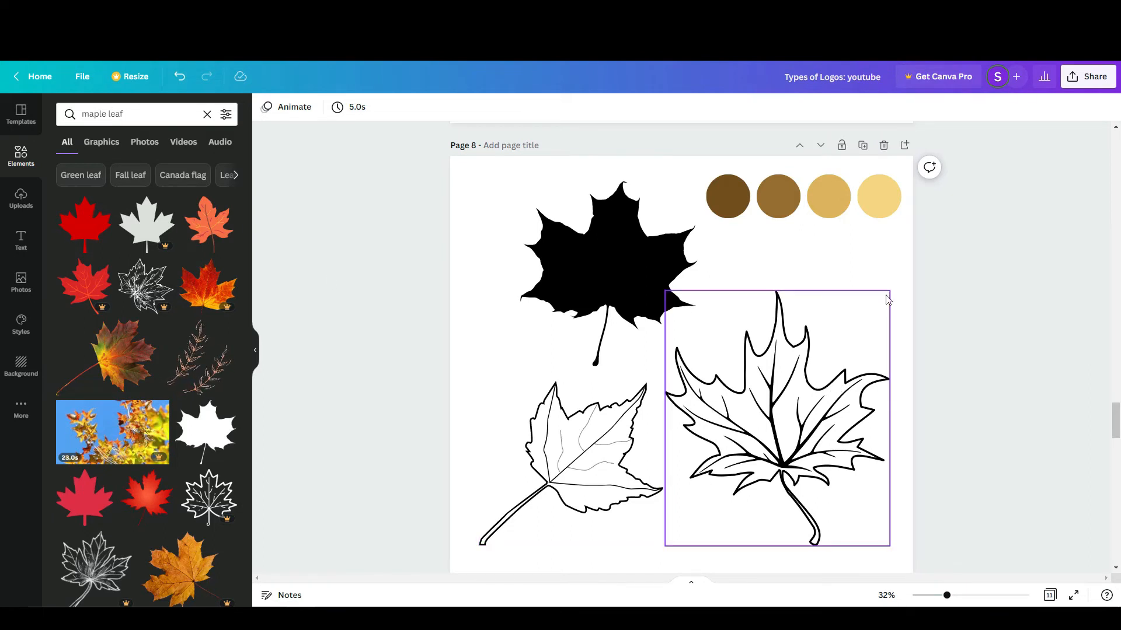
pyautogui.click(863, 145)
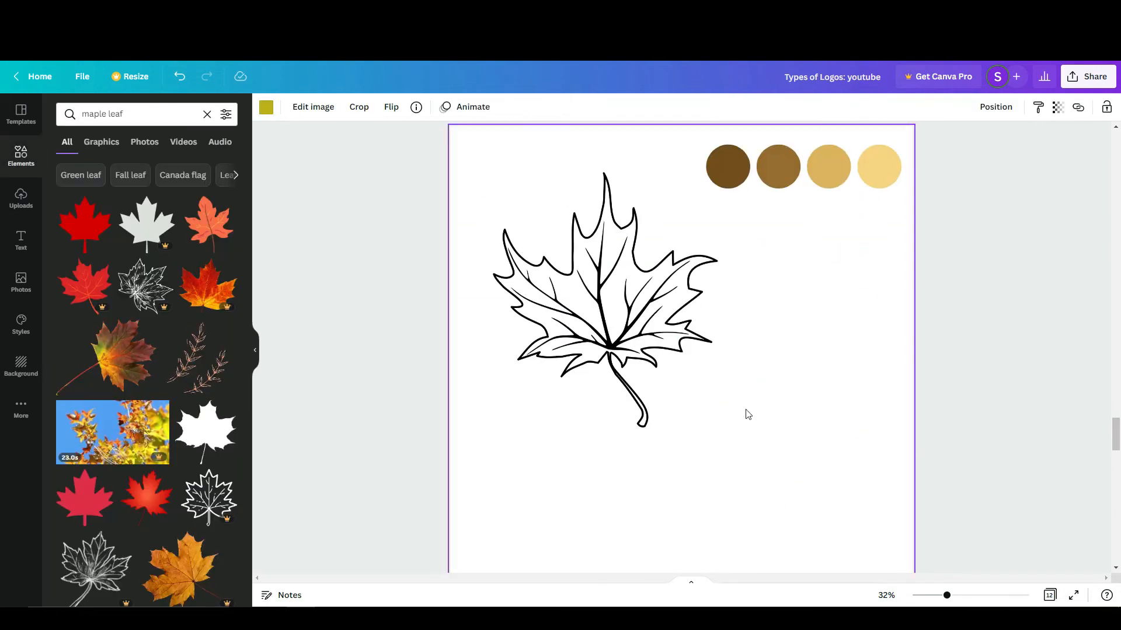
pyautogui.click(672, 324)
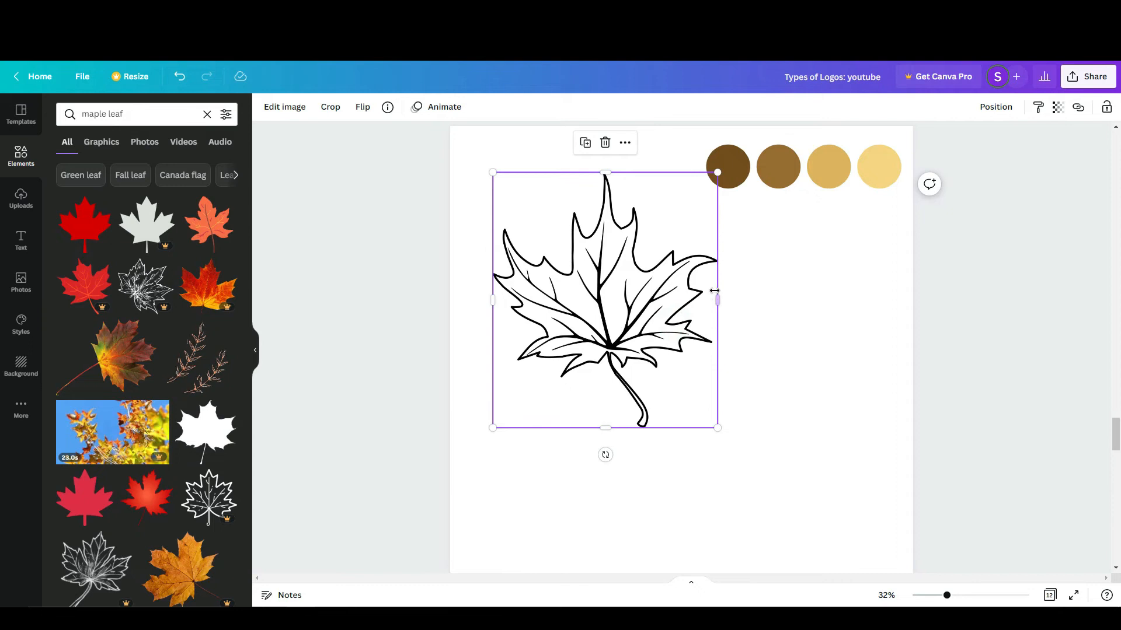
pyautogui.moveTo(657, 312); pyautogui.dragTo(660, 323)
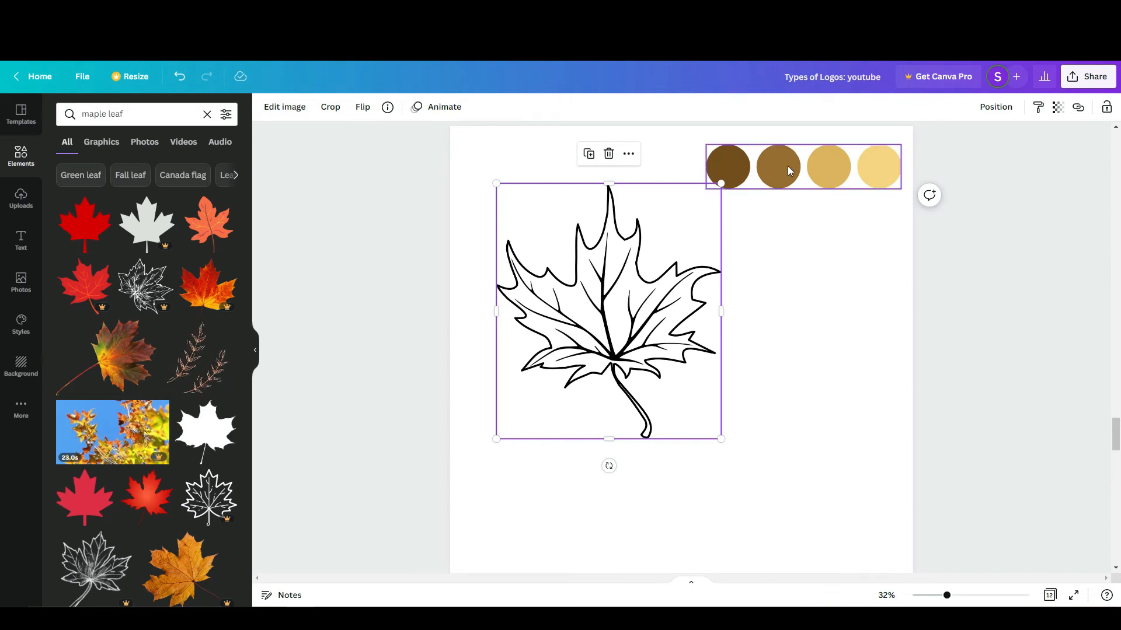
# Give the outlined maple leaf the Cherry duotone effect and open the effect's colour settings
pyautogui.click(289, 115)
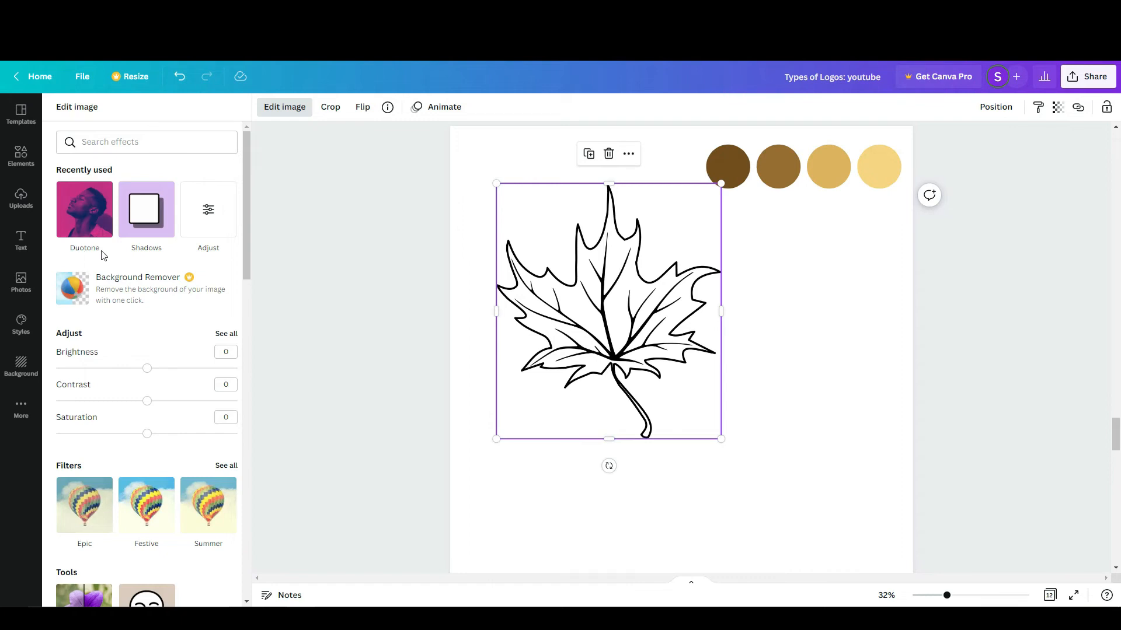
pyautogui.click(90, 218)
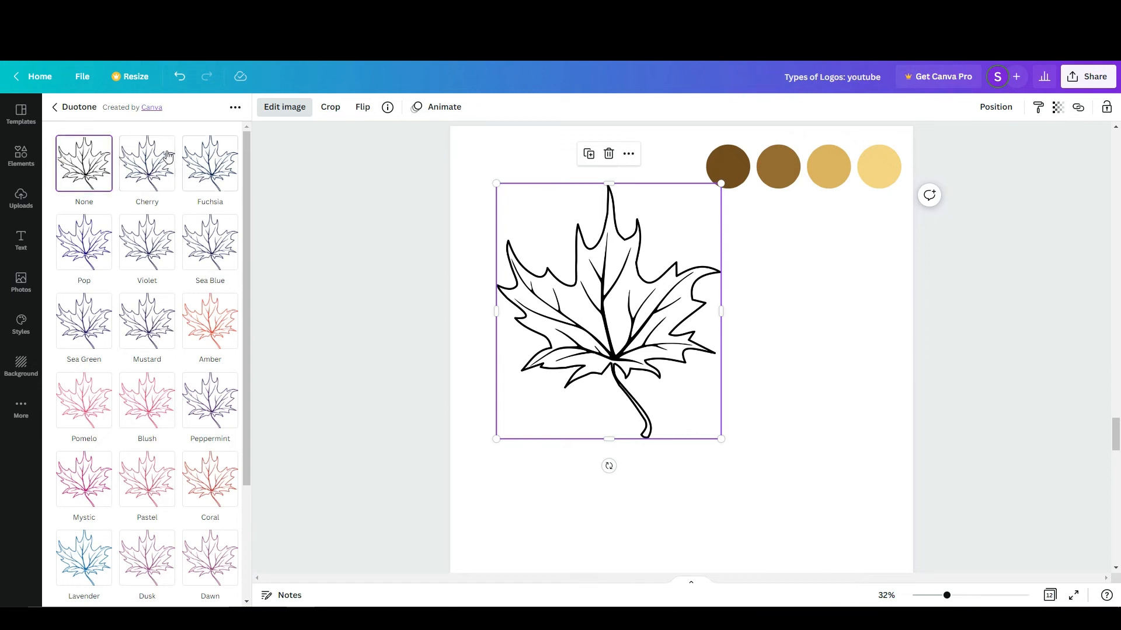
pyautogui.click(146, 180)
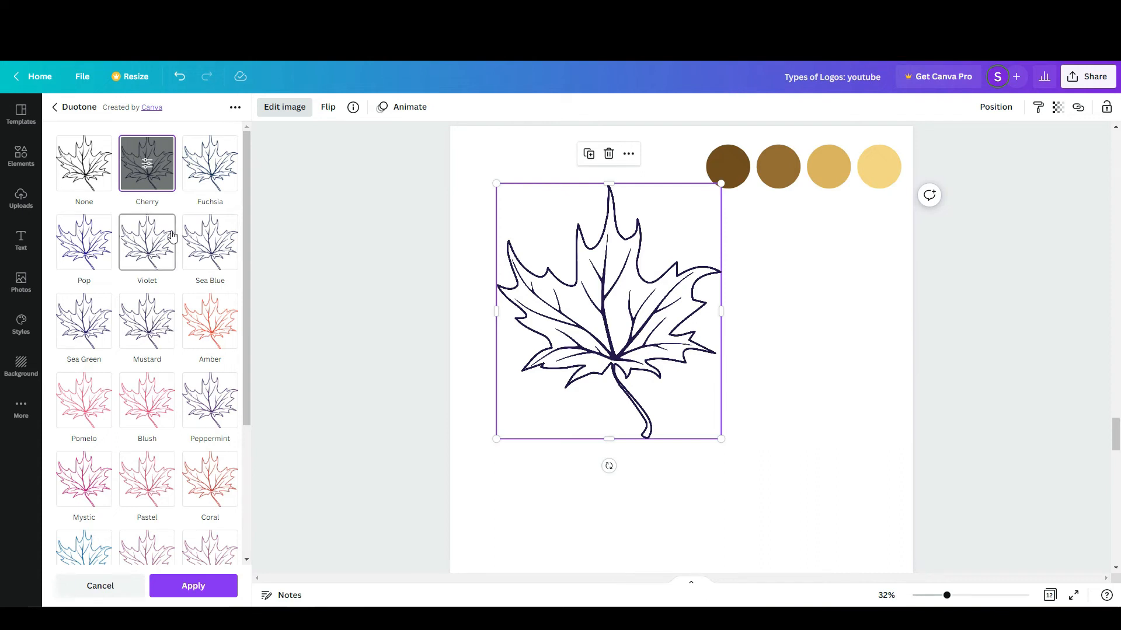
pyautogui.click(150, 166)
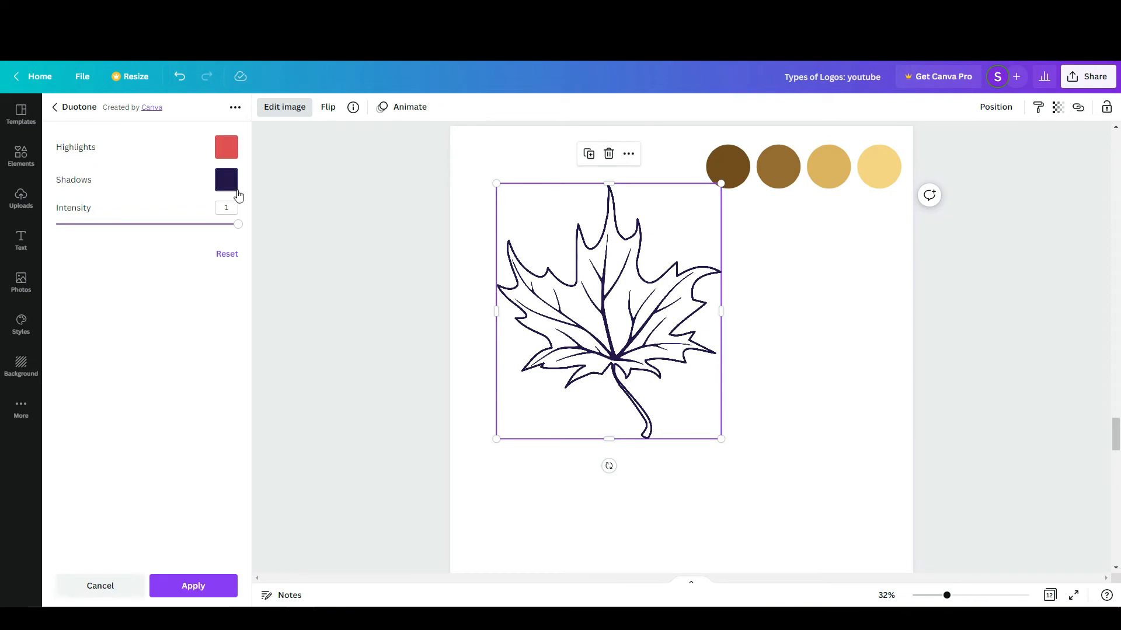
# Set both the highlights and the shadows of the outlined leaf's duotone to the dark brown document colour
pyautogui.click(228, 149)
pyautogui.click(267, 232)
pyautogui.click(200, 177)
pyautogui.click(226, 180)
pyautogui.click(261, 258)
pyautogui.click(187, 189)
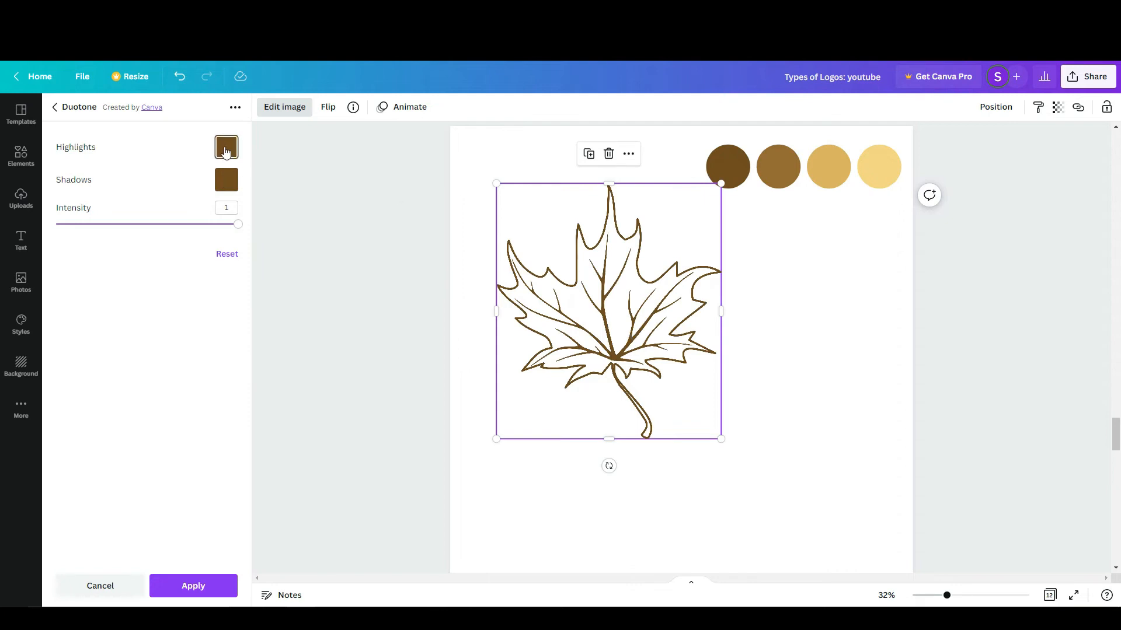
# Recolour the outlined leaf's duotone highlights and shadows with the pale gold document colour
pyautogui.click(226, 152)
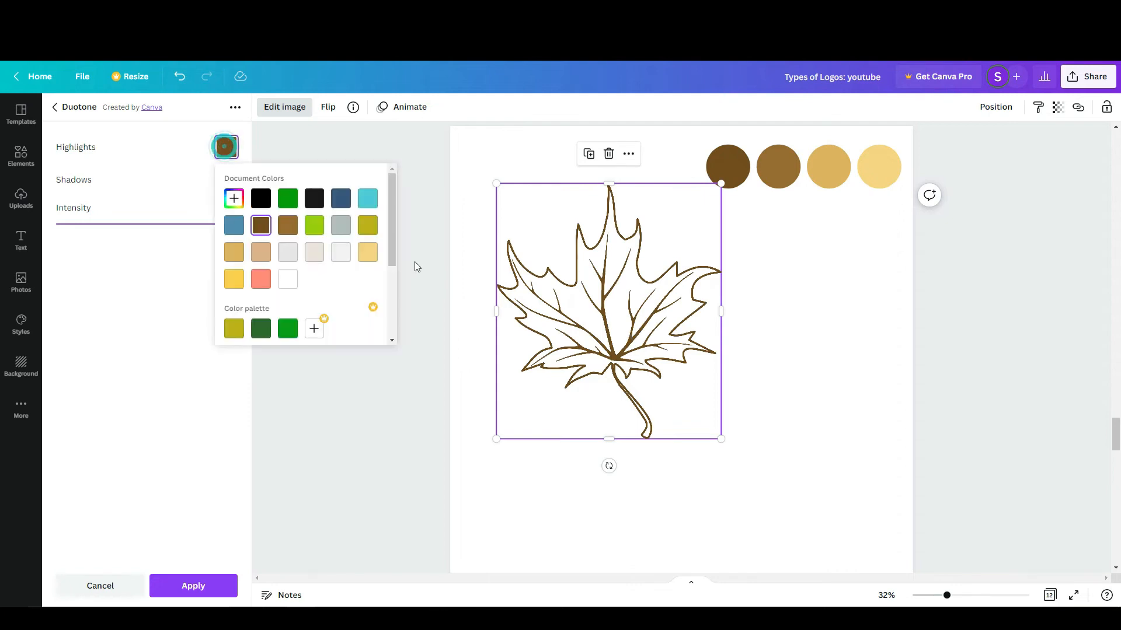
pyautogui.click(374, 263)
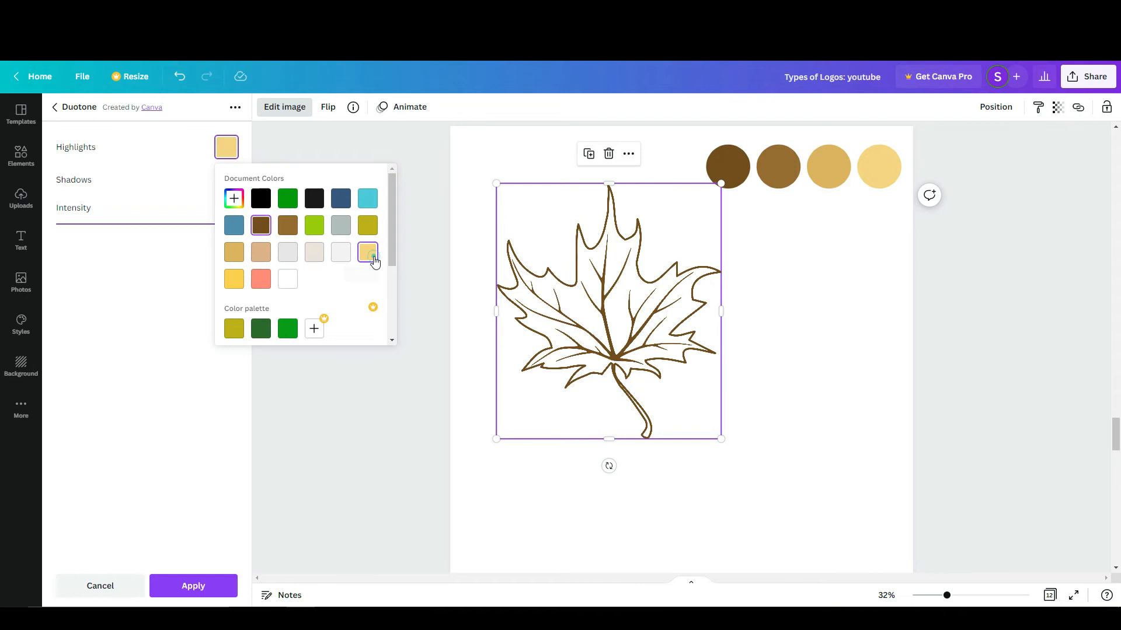
pyautogui.click(197, 172)
pyautogui.click(226, 180)
pyautogui.click(367, 286)
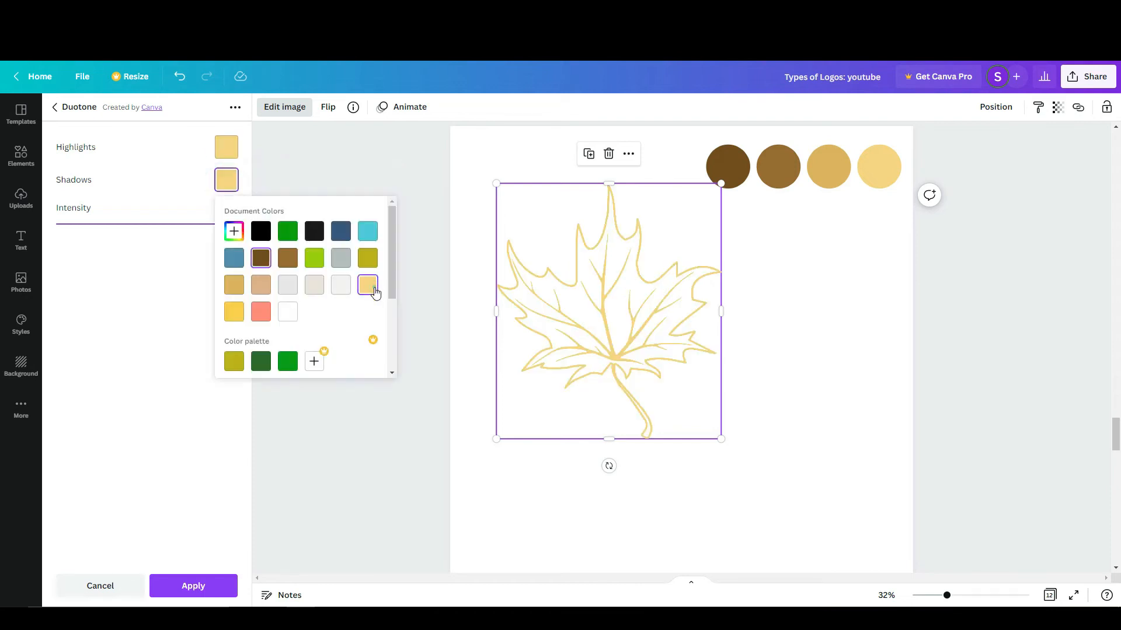
pyautogui.click(745, 348)
# Paste a black copy of the outlined leaf on page 9, placing it at the upper left and the gold leaf at the lower right
pyautogui.moveTo(673, 332); pyautogui.dragTo(647, 314)
pyautogui.hotkey('ctrl', 'v')
pyautogui.moveTo(770, 365); pyautogui.dragTo(871, 402)
pyautogui.moveTo(596, 311); pyautogui.dragTo(584, 294)
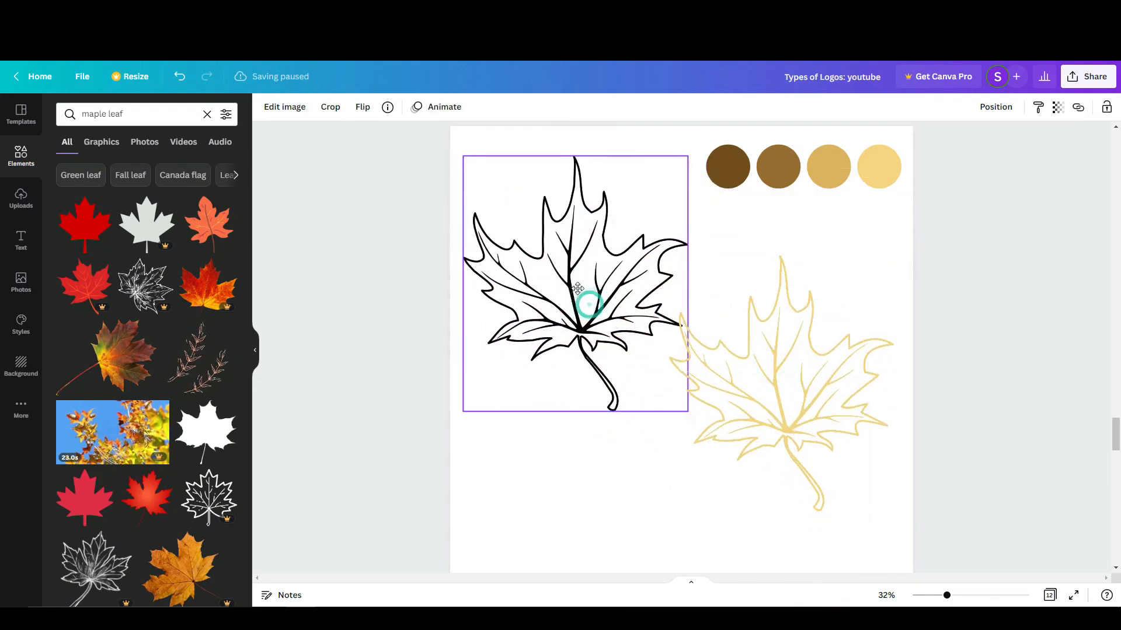
# Apply the Cherry duotone to the black leaf with dark brown for both highlights and shadows
pyautogui.click(292, 111)
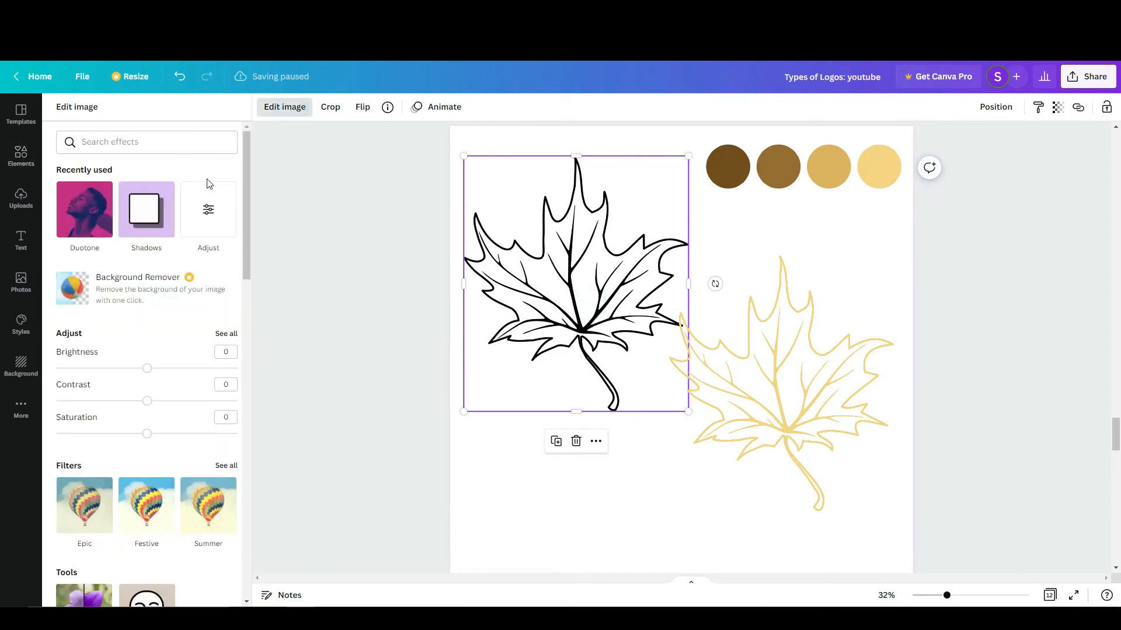
pyautogui.click(74, 208)
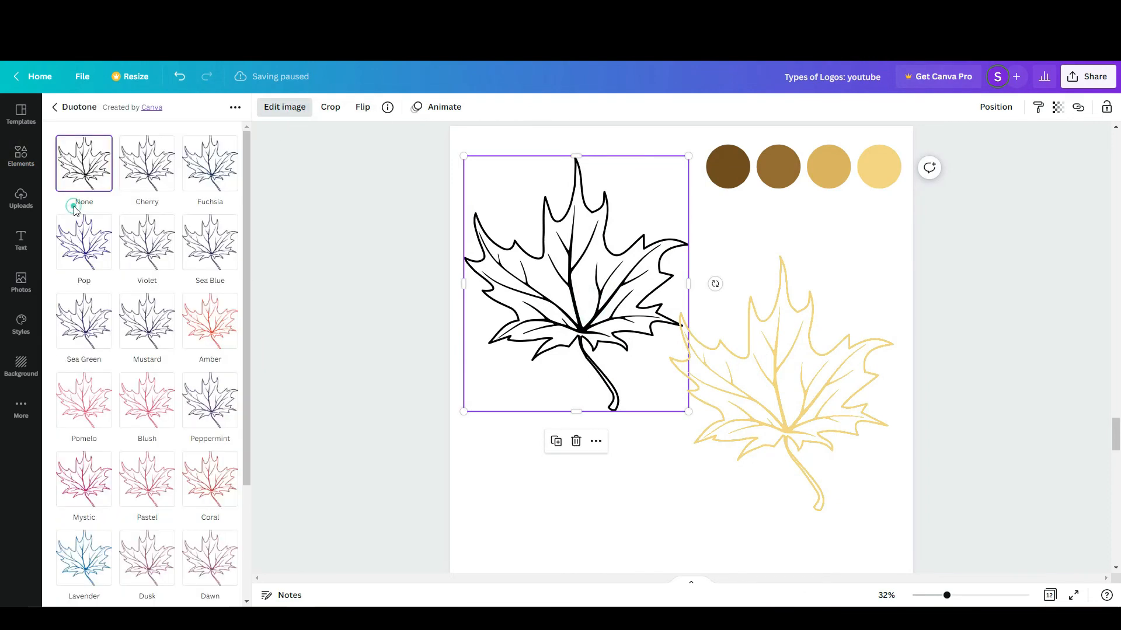
pyautogui.click(145, 166)
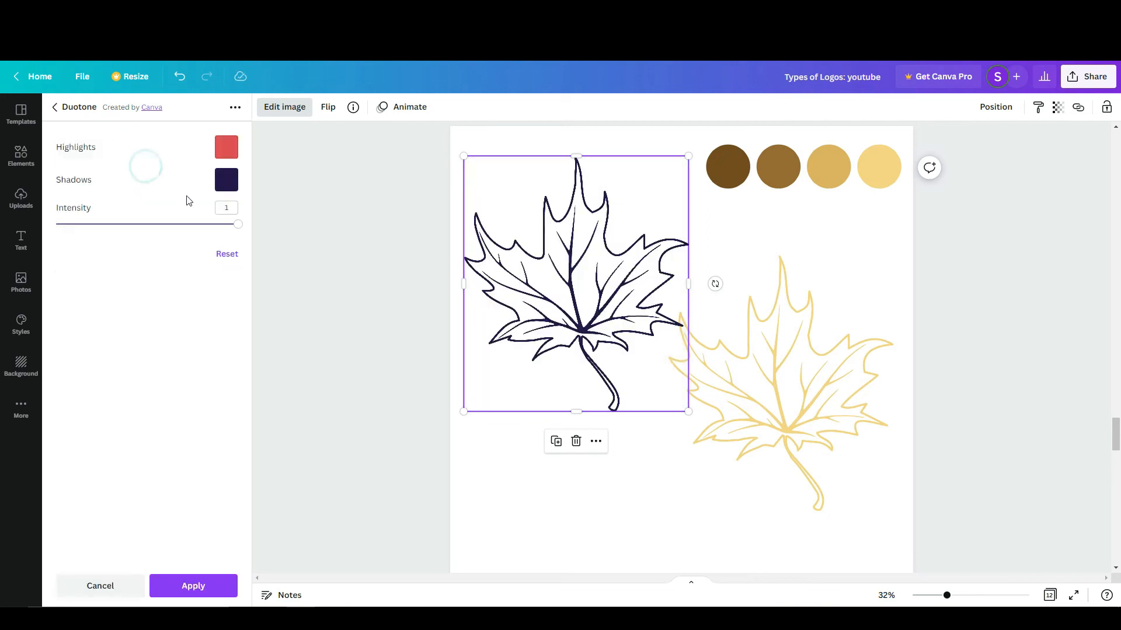
pyautogui.click(227, 157)
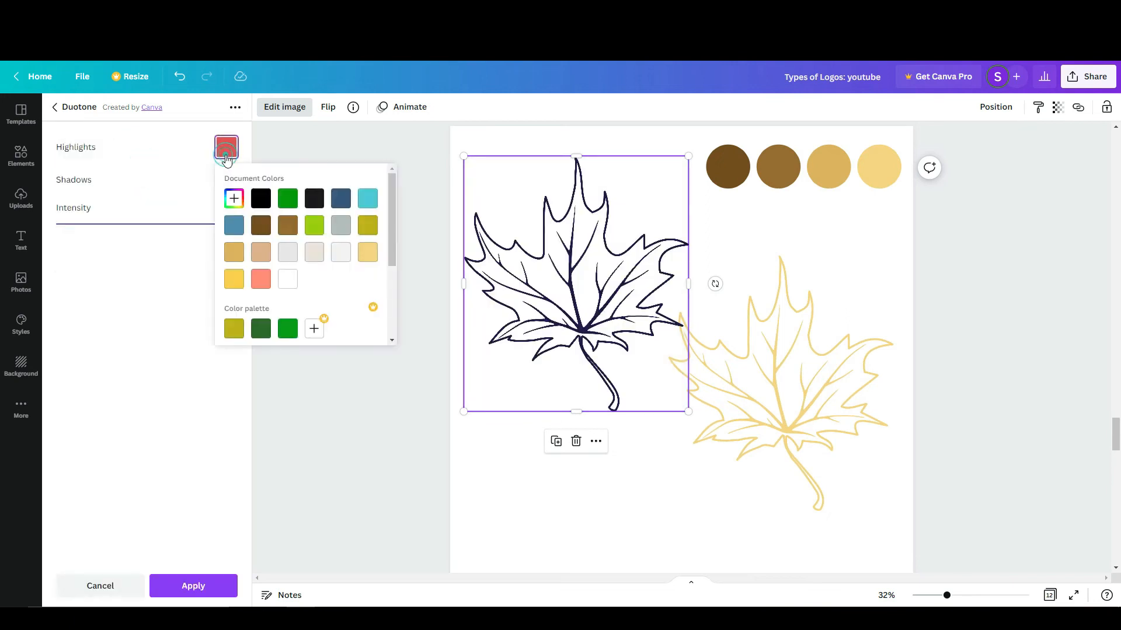
pyautogui.click(212, 180)
pyautogui.click(227, 180)
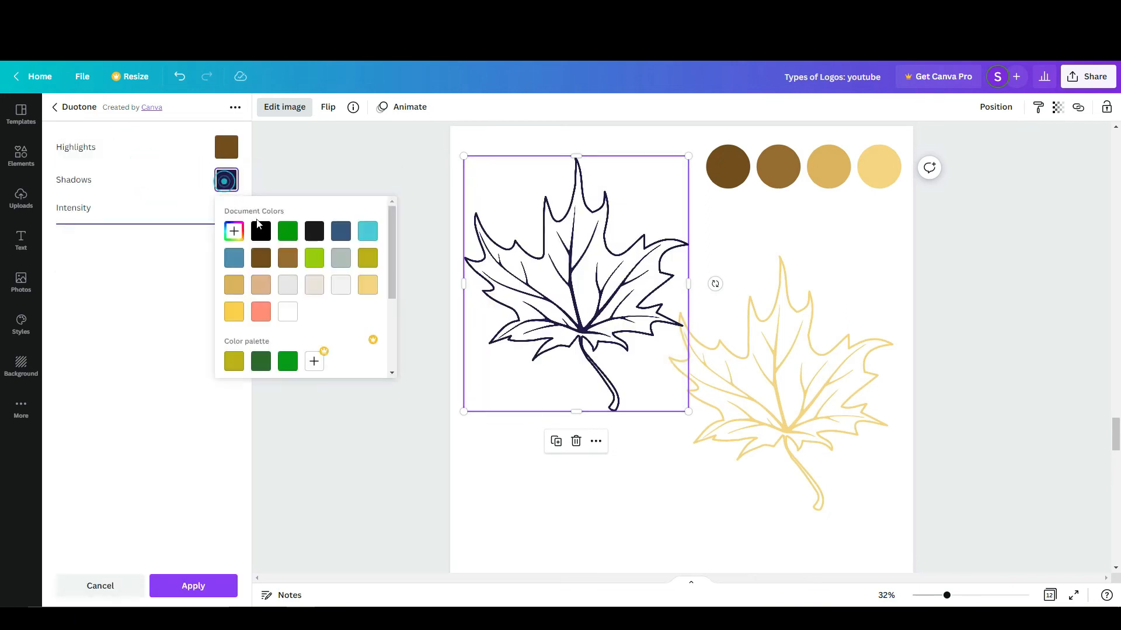
pyautogui.click(261, 259)
pyautogui.click(197, 188)
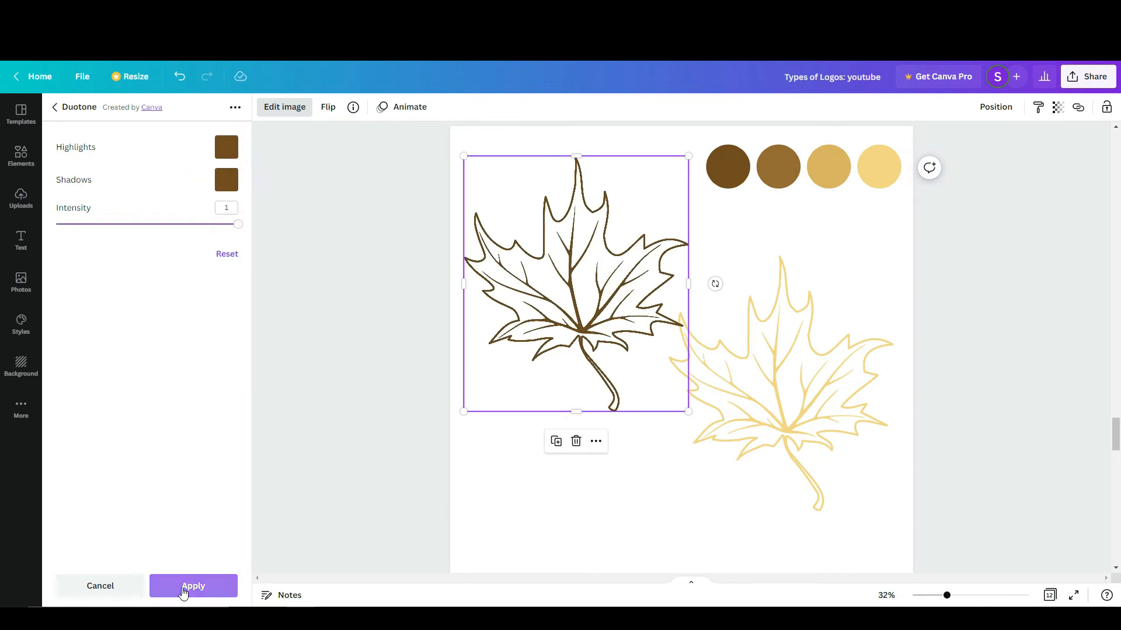
pyautogui.click(182, 587)
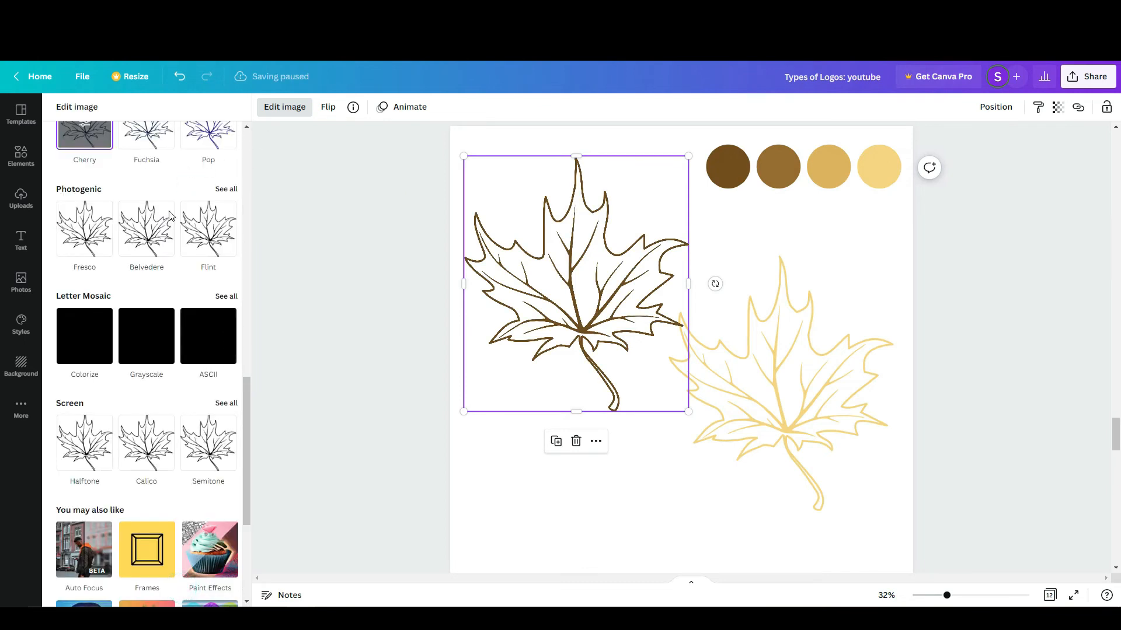
# Add a Glow shadow to the brown leaf with size 23, transparency 100 and blur 0
pyautogui.scroll(6, 153, 240)
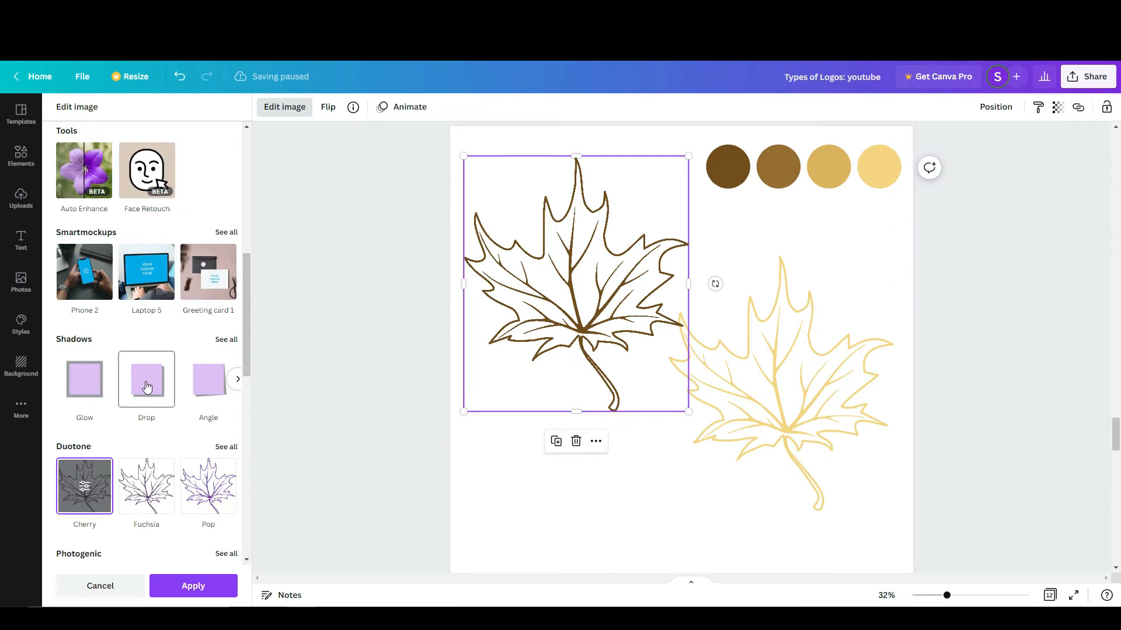
pyautogui.click(102, 388)
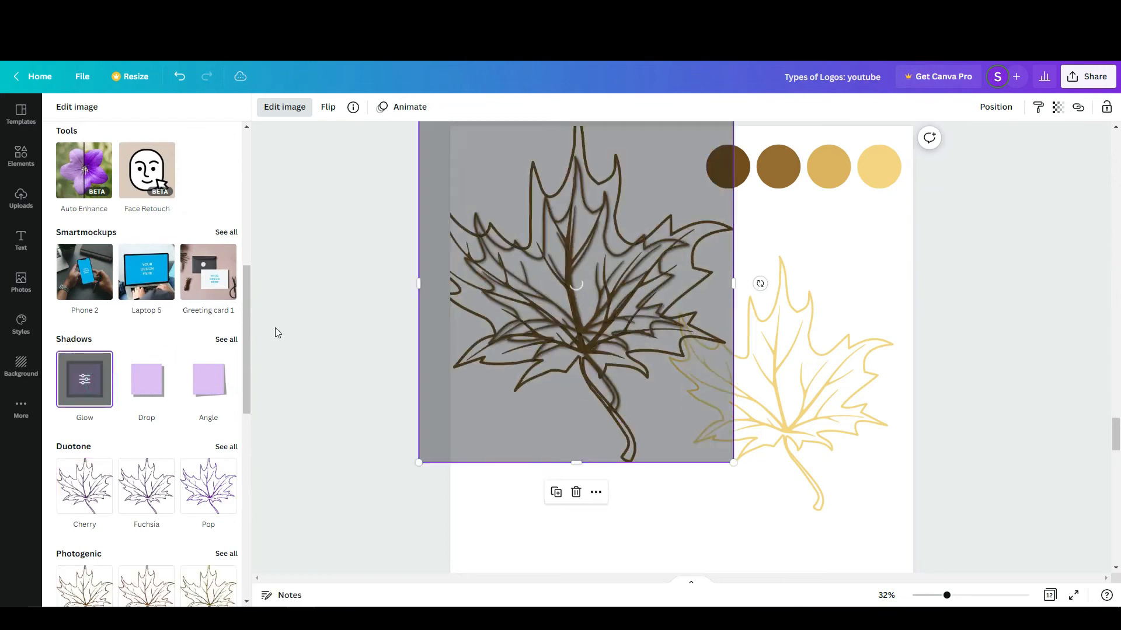
pyautogui.click(85, 381)
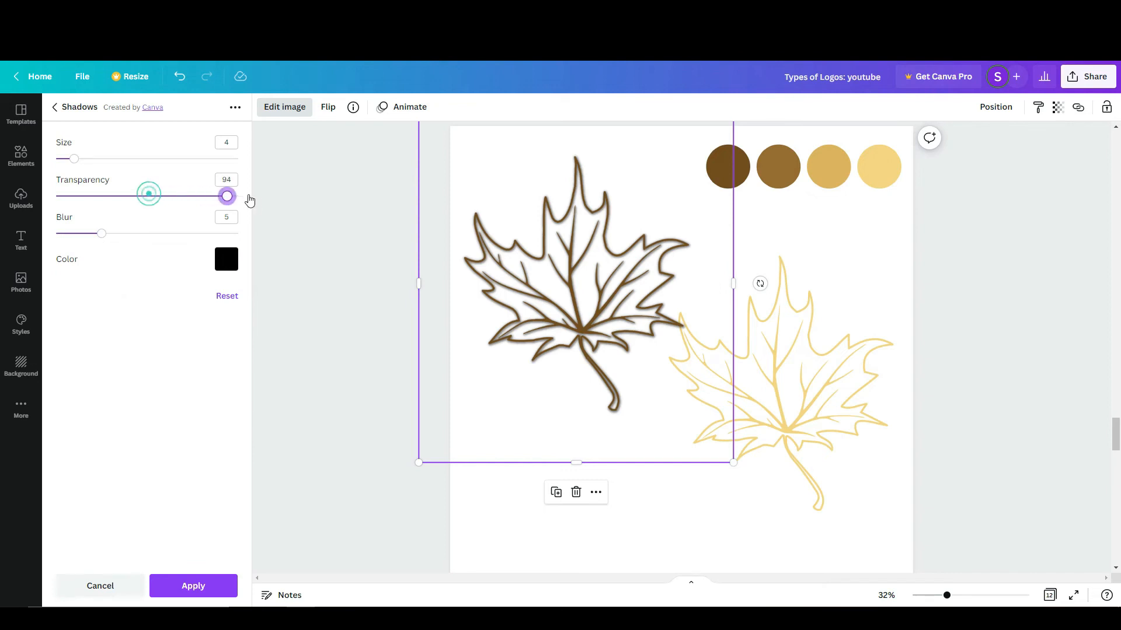
pyautogui.moveTo(250, 201); pyautogui.dragTo(253, 197)
pyautogui.moveTo(79, 162); pyautogui.dragTo(161, 161)
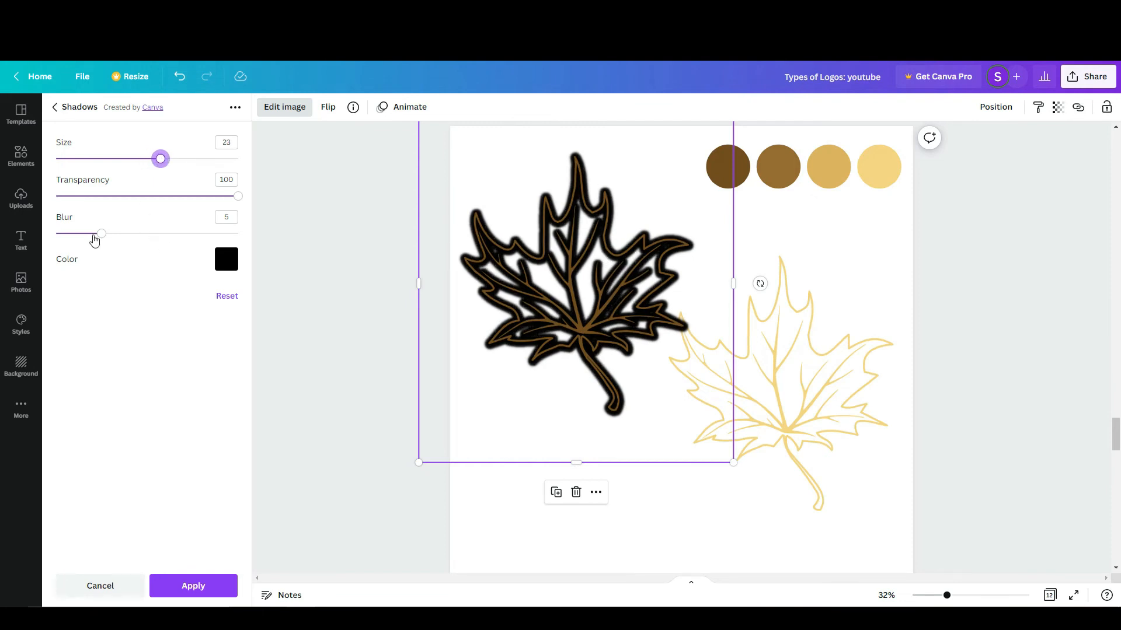
pyautogui.moveTo(101, 239); pyautogui.dragTo(56, 234)
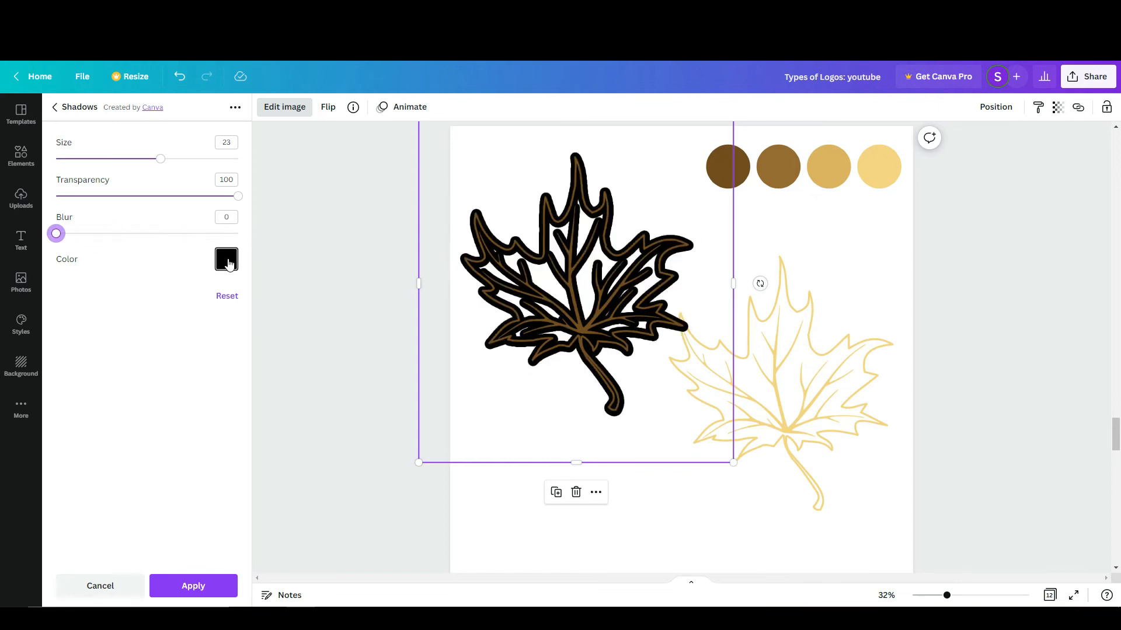
# Colour the leaf's glow dark brown, increase its size to 32 and apply the effect
pyautogui.click(227, 260)
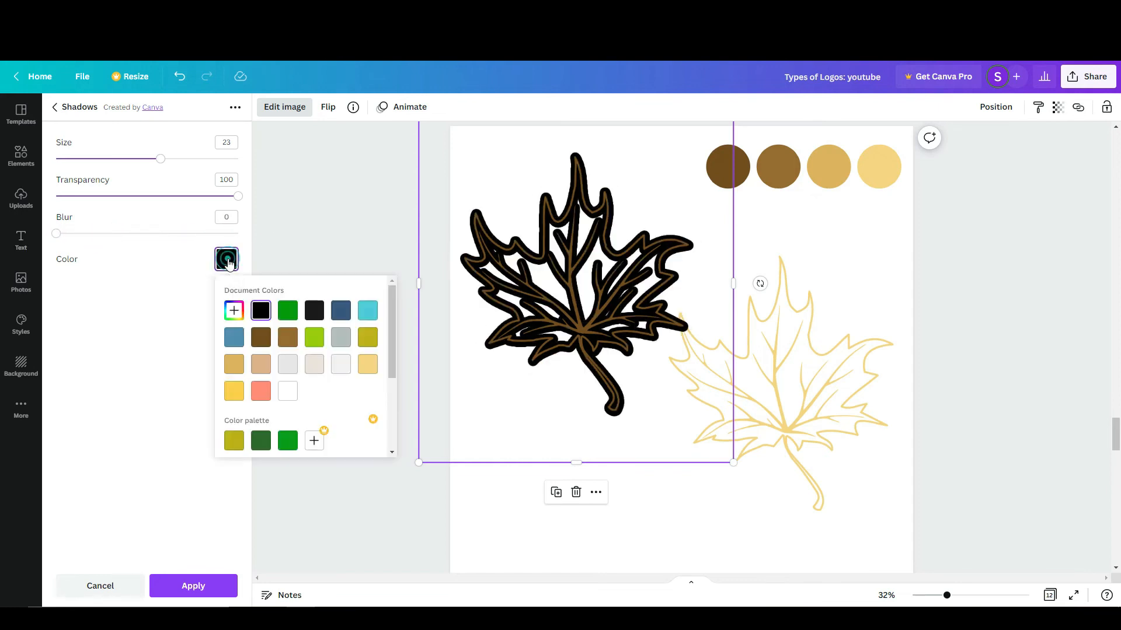
pyautogui.click(260, 342)
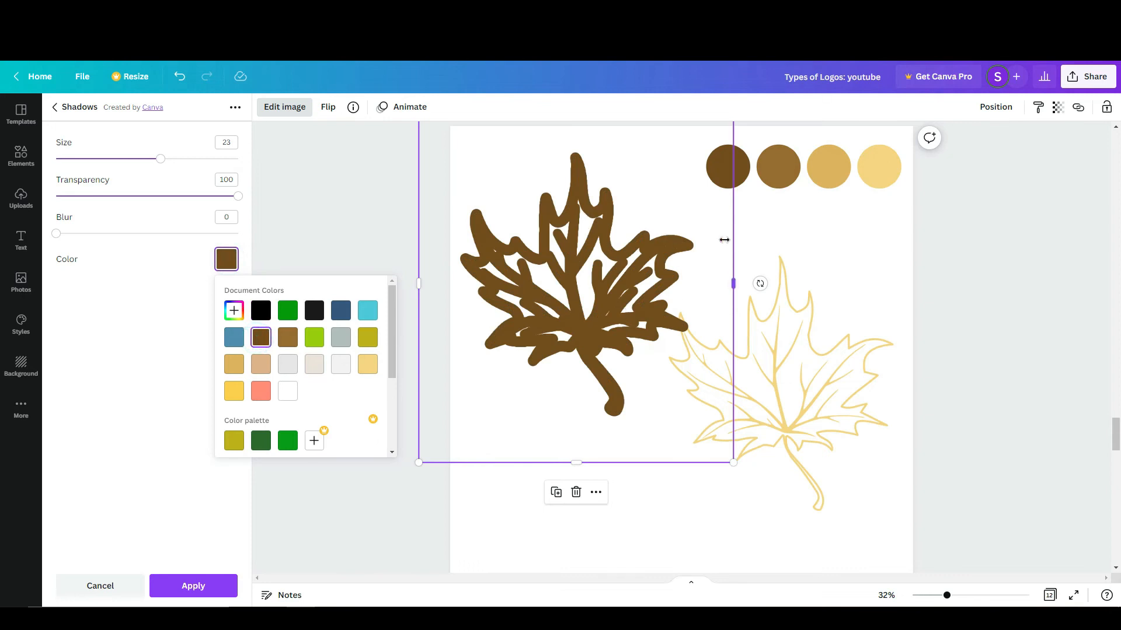
pyautogui.click(134, 269)
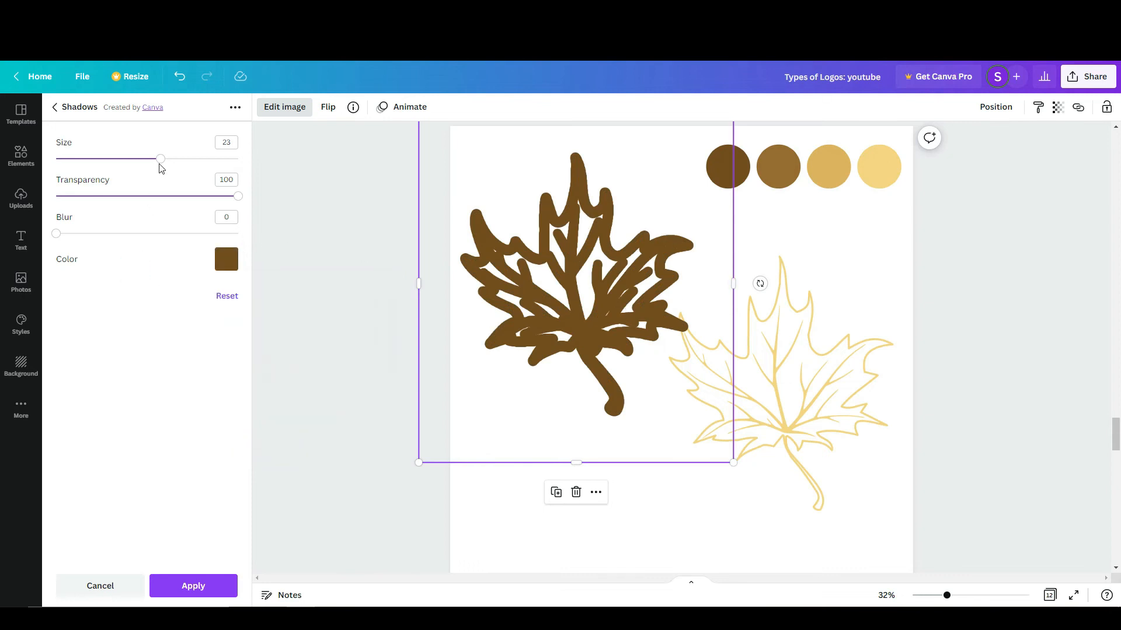
pyautogui.moveTo(166, 165); pyautogui.dragTo(202, 169)
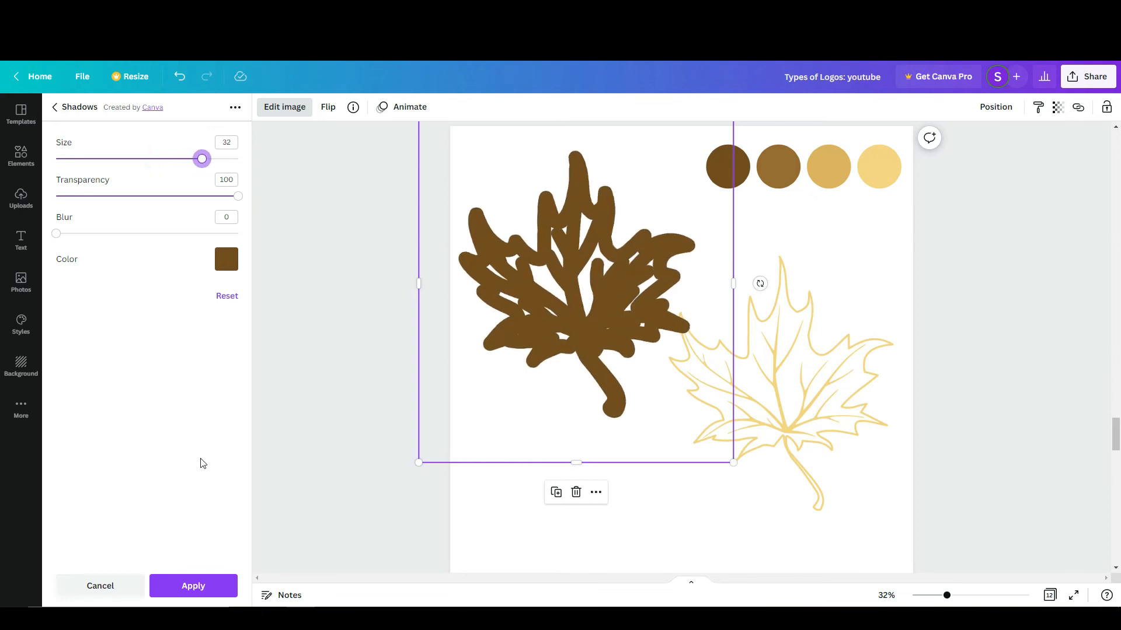
pyautogui.click(220, 586)
pyautogui.click(765, 515)
# Bring the gold outlined leaf forward and align it exactly over the thick brown leaf
pyautogui.moveTo(816, 418); pyautogui.dragTo(702, 353)
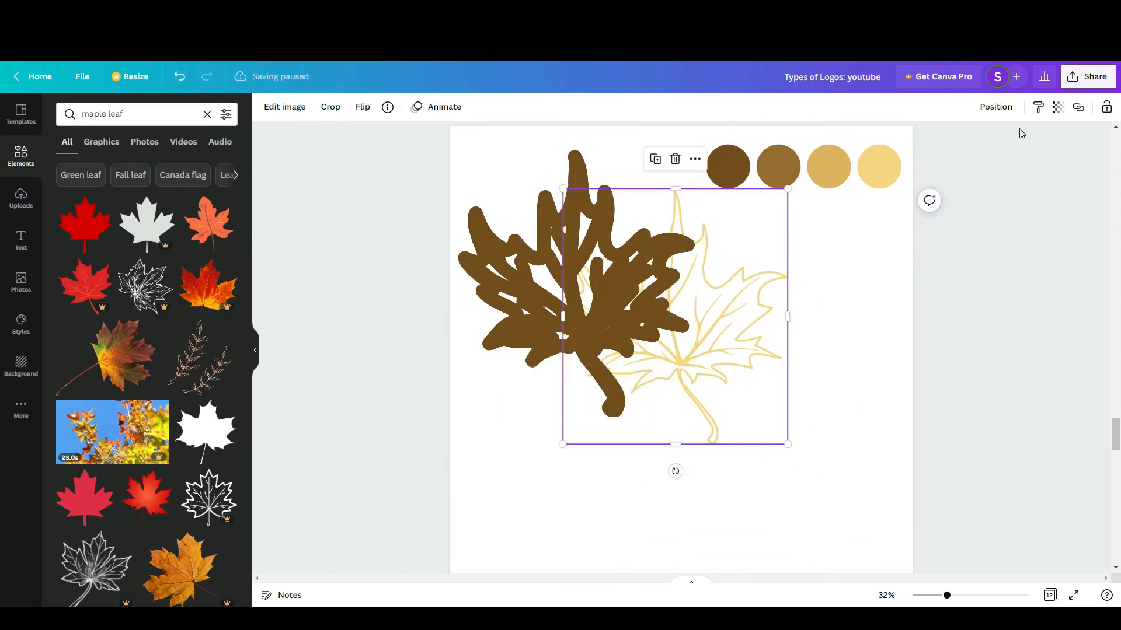
pyautogui.click(997, 107)
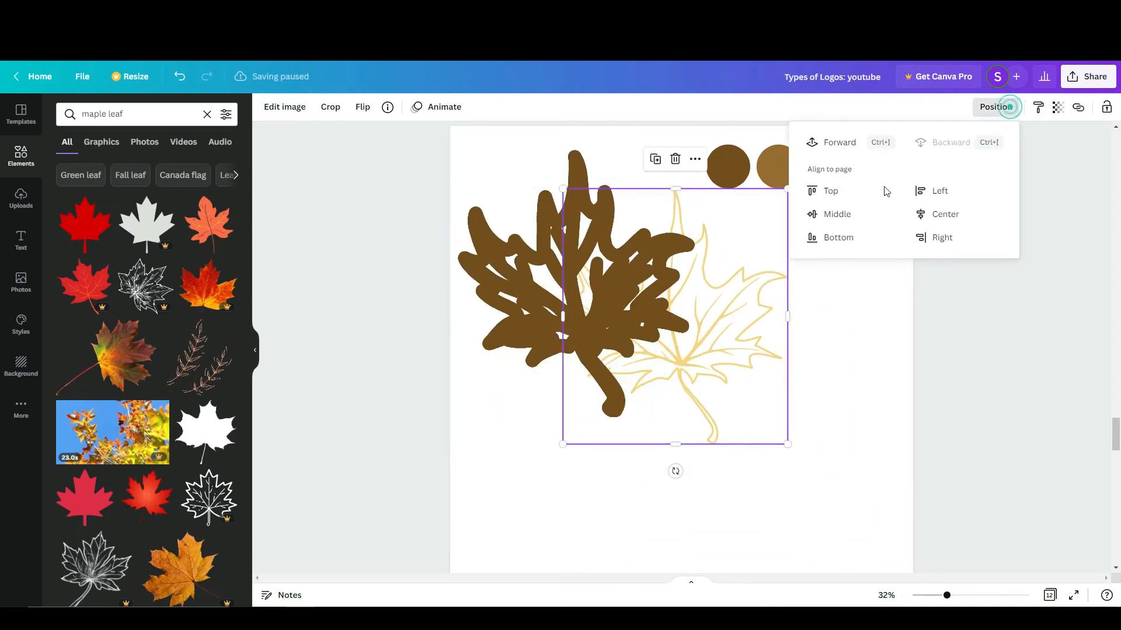
pyautogui.click(860, 144)
pyautogui.click(810, 313)
pyautogui.moveTo(703, 344); pyautogui.dragTo(602, 315)
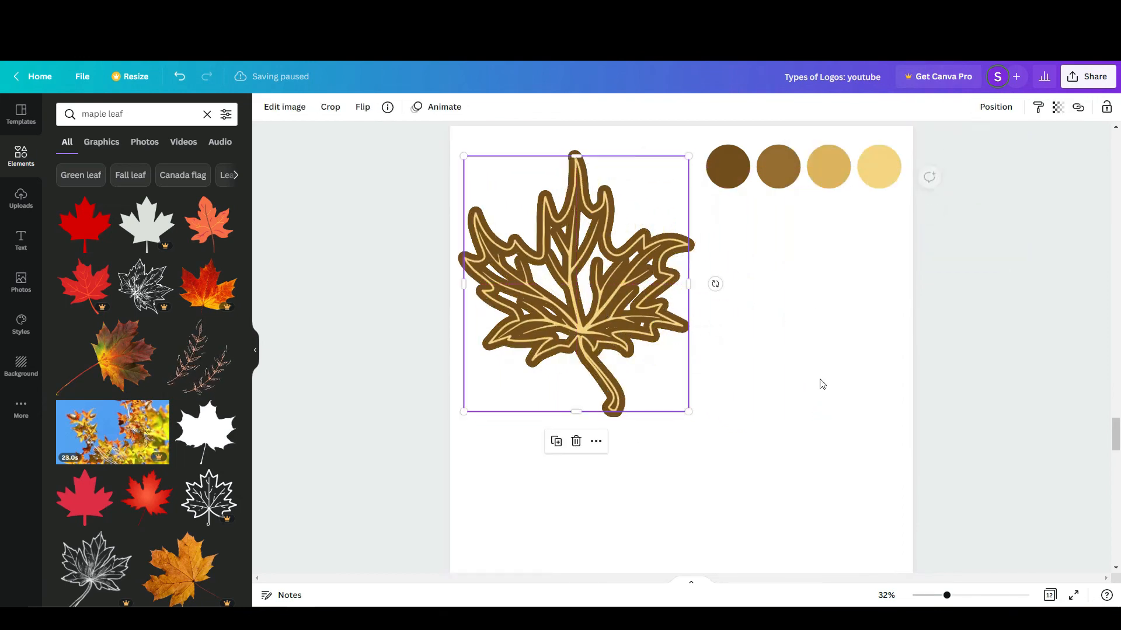
pyautogui.click(818, 379)
# Group the gold and brown leaves and scale the group down to a smaller logo mark beside the swatches
pyautogui.moveTo(690, 433); pyautogui.dragTo(463, 155)
pyautogui.moveTo(573, 275); pyautogui.dragTo(627, 340)
pyautogui.click(798, 404)
pyautogui.moveTo(753, 471); pyautogui.dragTo(670, 233)
pyautogui.click(980, 108)
pyautogui.moveTo(756, 489); pyautogui.dragTo(648, 367)
pyautogui.click(746, 353)
pyautogui.click(611, 310)
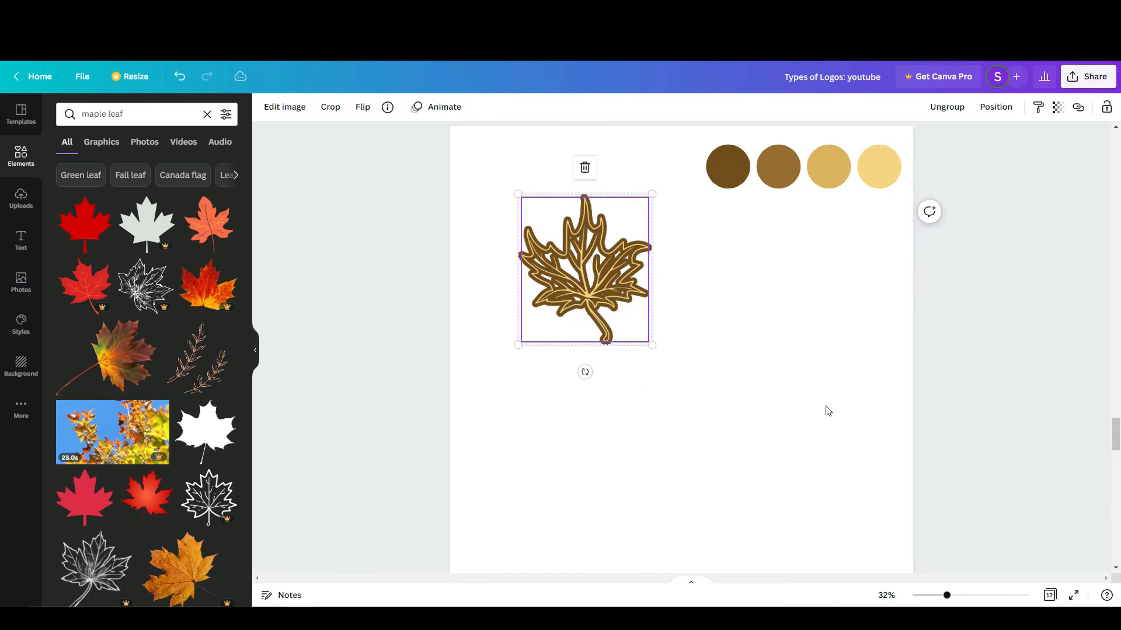
pyautogui.scroll(3, 828, 410)
pyautogui.scroll(-3, 806, 409)
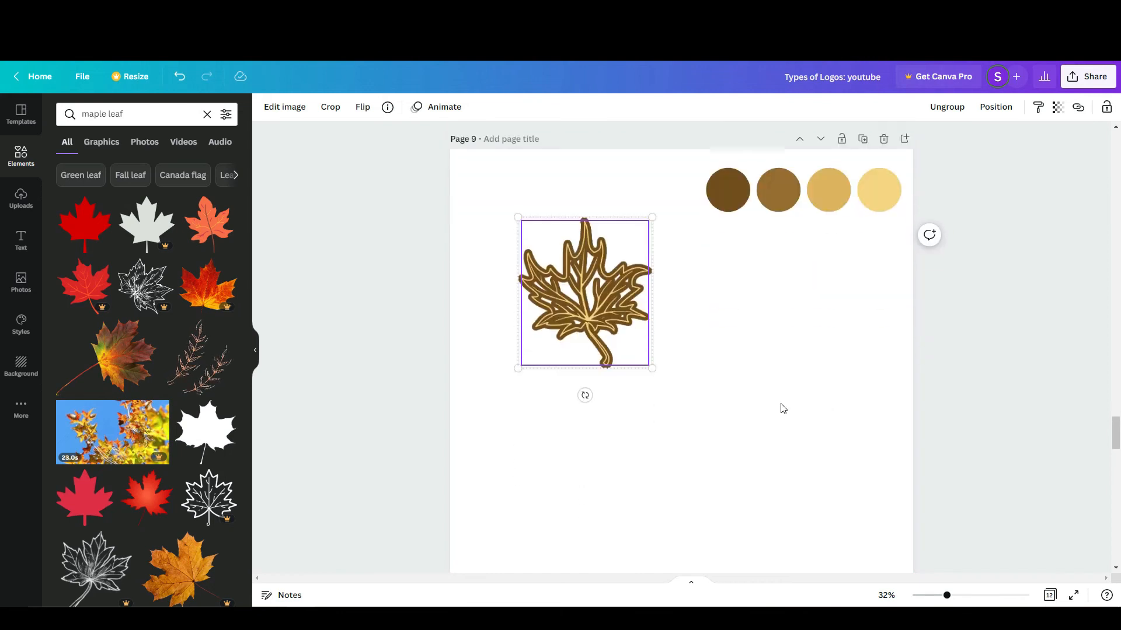
pyautogui.click(755, 397)
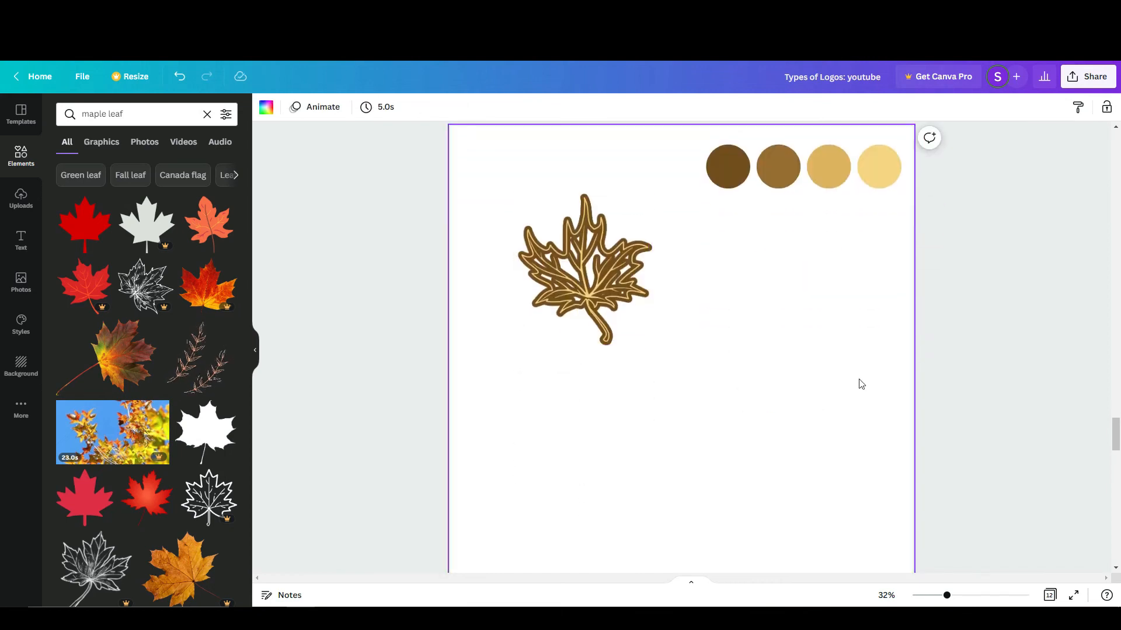
# Check which fonts the script and serif ChocoLeaf samples use in the brand notes on page 6
pyautogui.scroll(15, 861, 384)
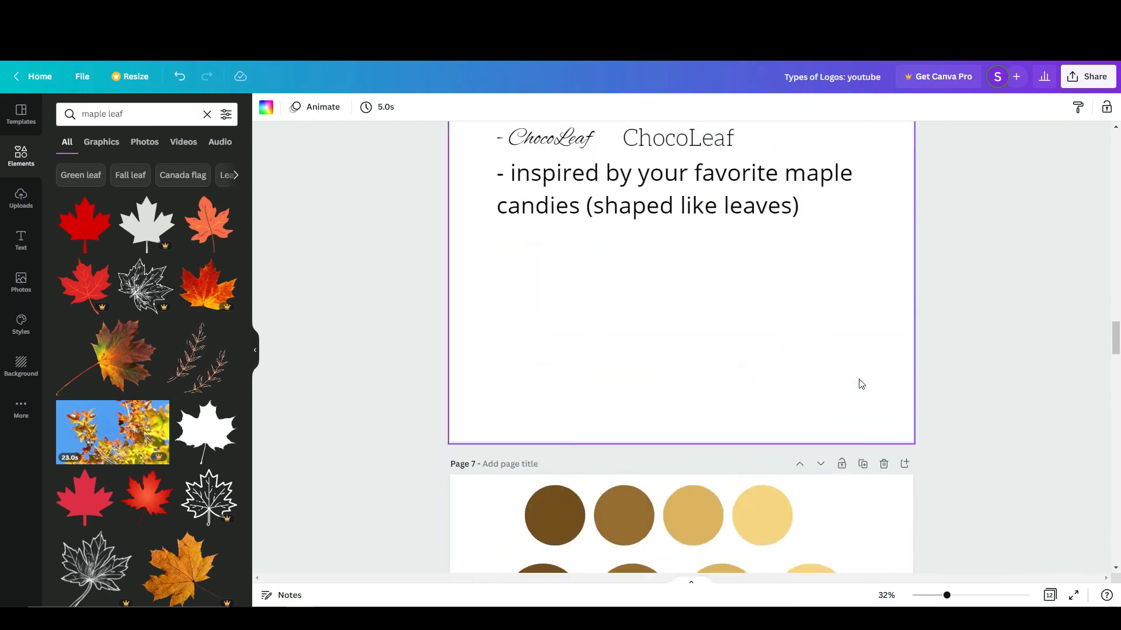
pyautogui.scroll(6, 861, 384)
pyautogui.click(550, 428)
pyautogui.click(548, 431)
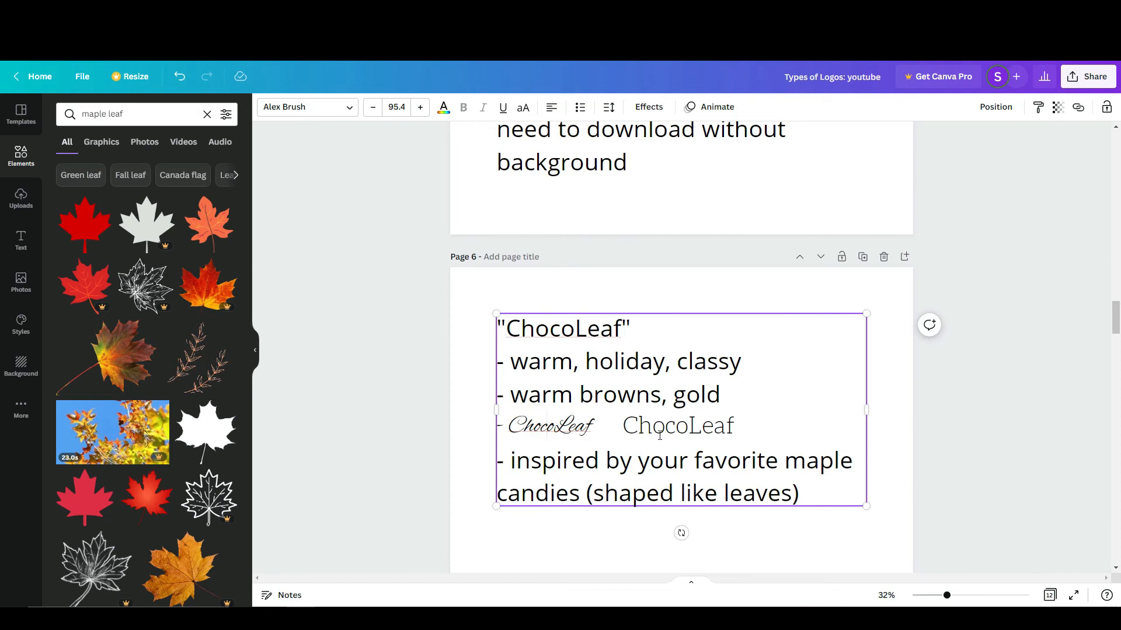
pyautogui.click(730, 549)
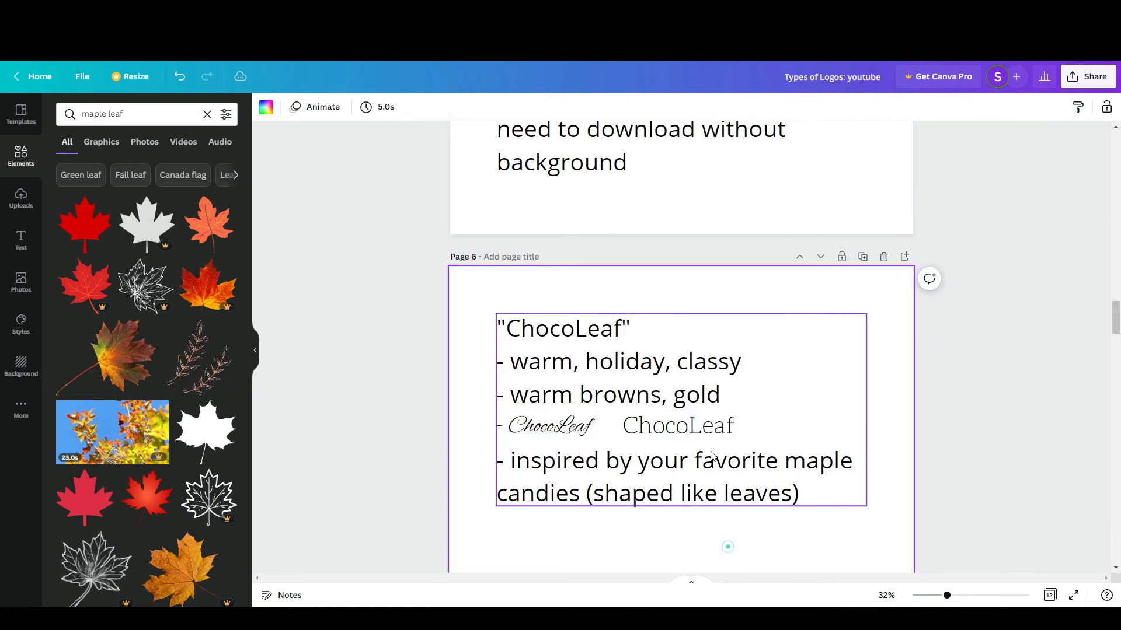
pyautogui.click(708, 429)
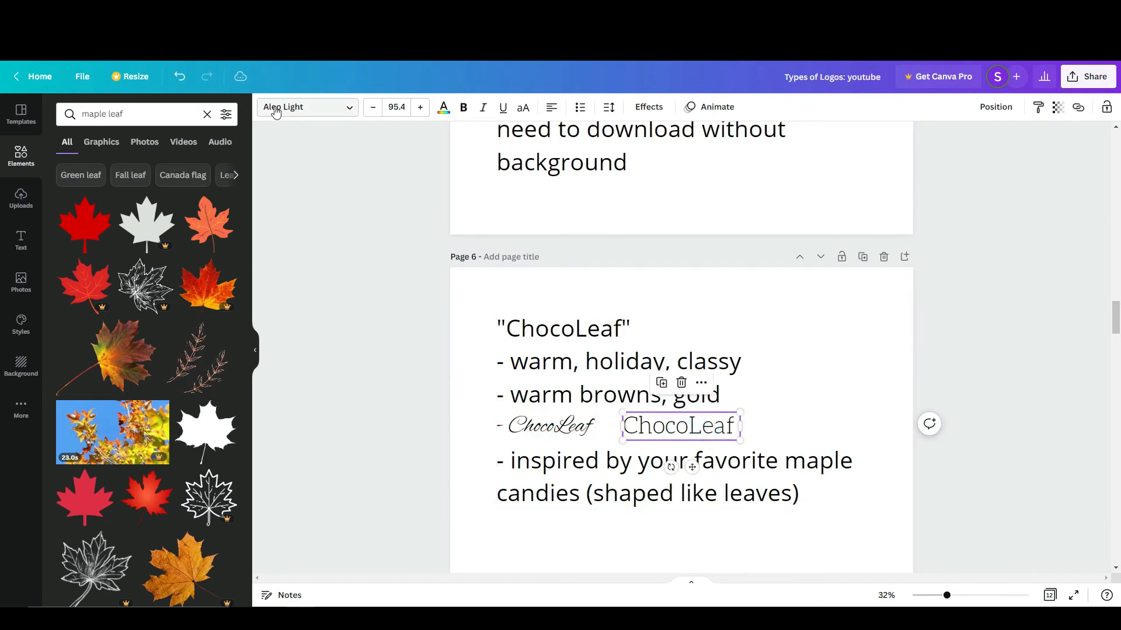
# Return to page 9 and add a heading text box to the layered leaf design
pyautogui.scroll(-20, 846, 476)
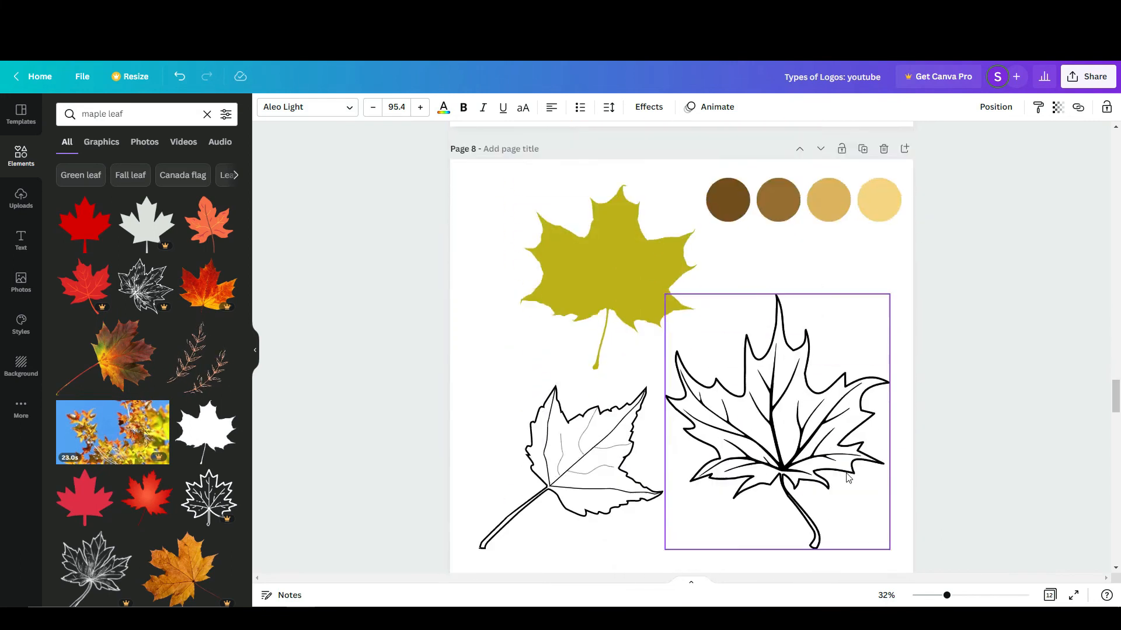
pyautogui.scroll(-5, 848, 477)
pyautogui.scroll(3, 776, 453)
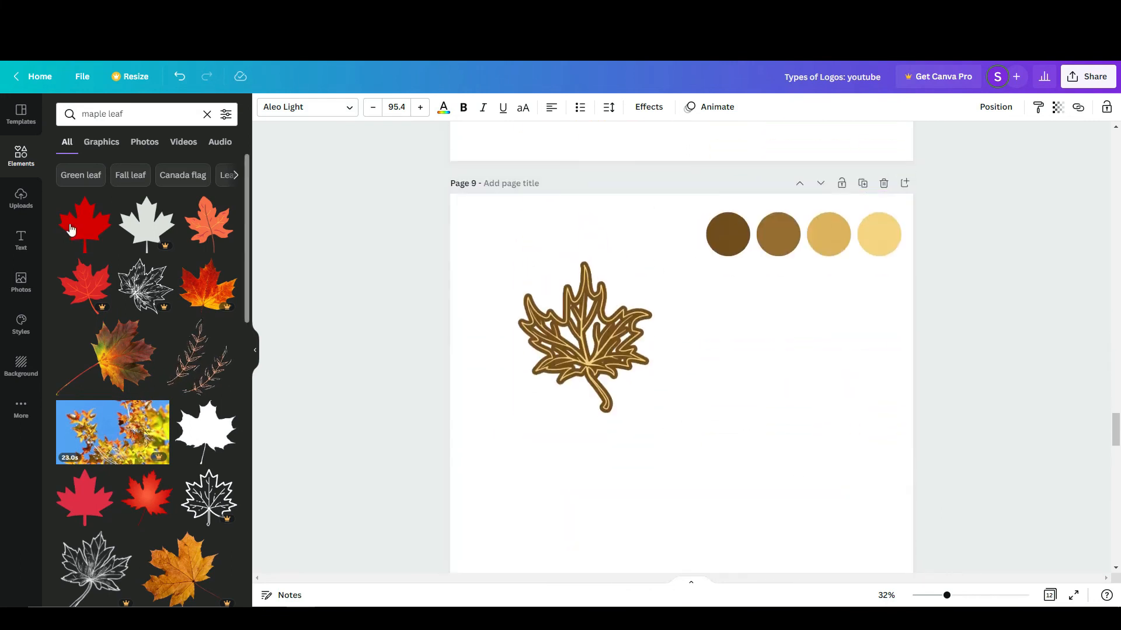
pyautogui.click(29, 243)
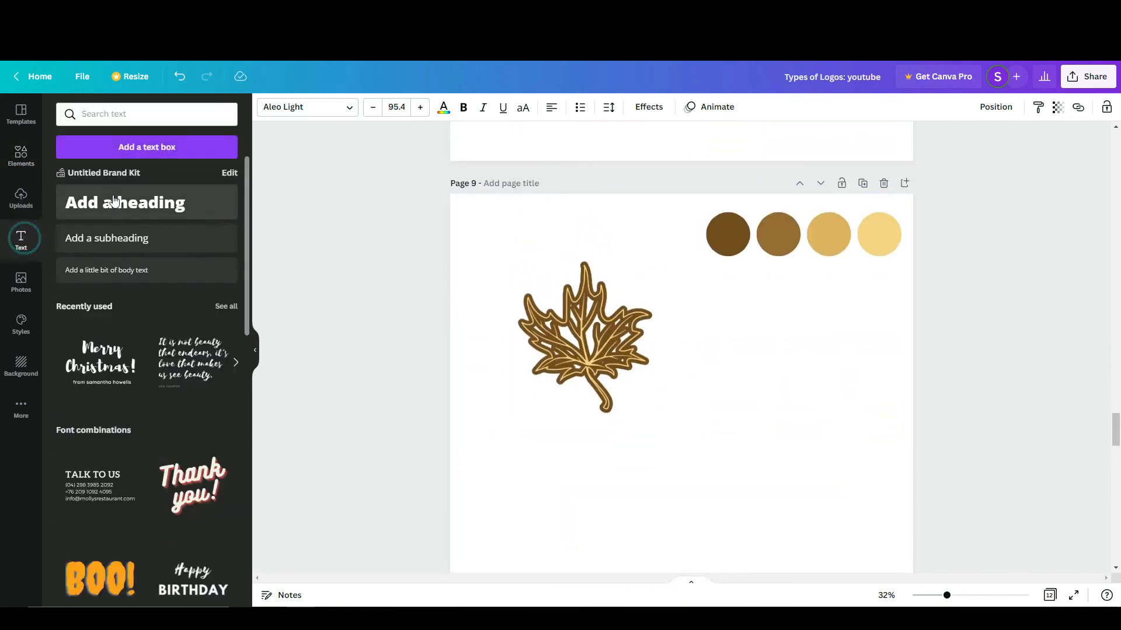
pyautogui.click(115, 201)
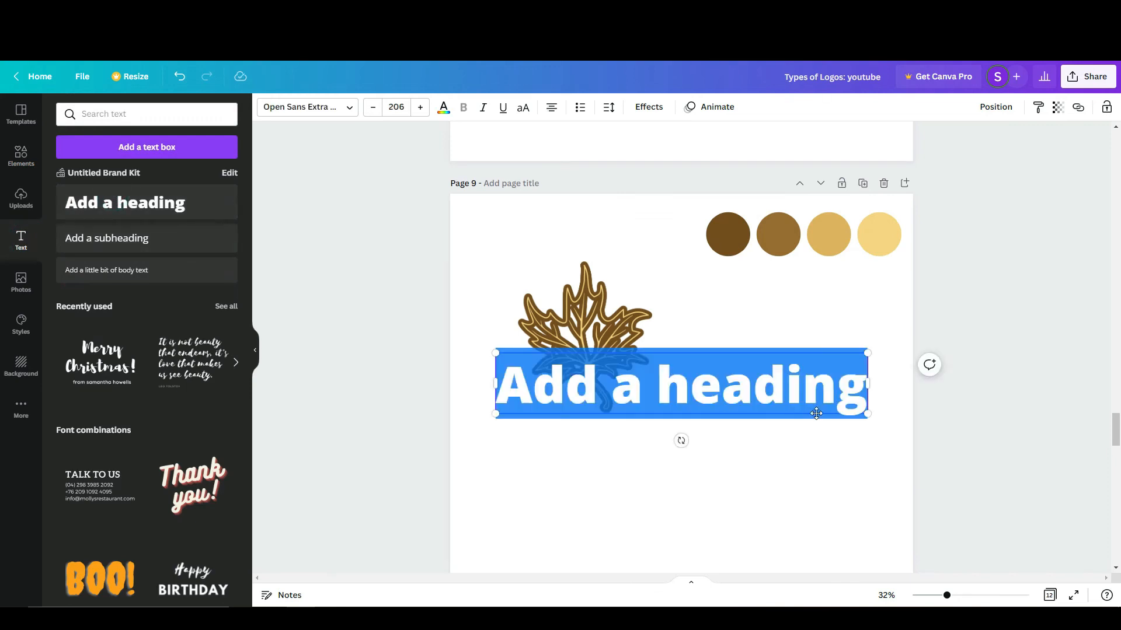
# Shrink the heading to font size 110 and place it just below the layered maple leaf
pyautogui.click(805, 450)
pyautogui.moveTo(798, 388); pyautogui.dragTo(823, 460)
pyautogui.moveTo(887, 487); pyautogui.dragTo(698, 432)
# Replace the placeholder heading text with ChocoLeaf
pyautogui.doubleClick(663, 435)
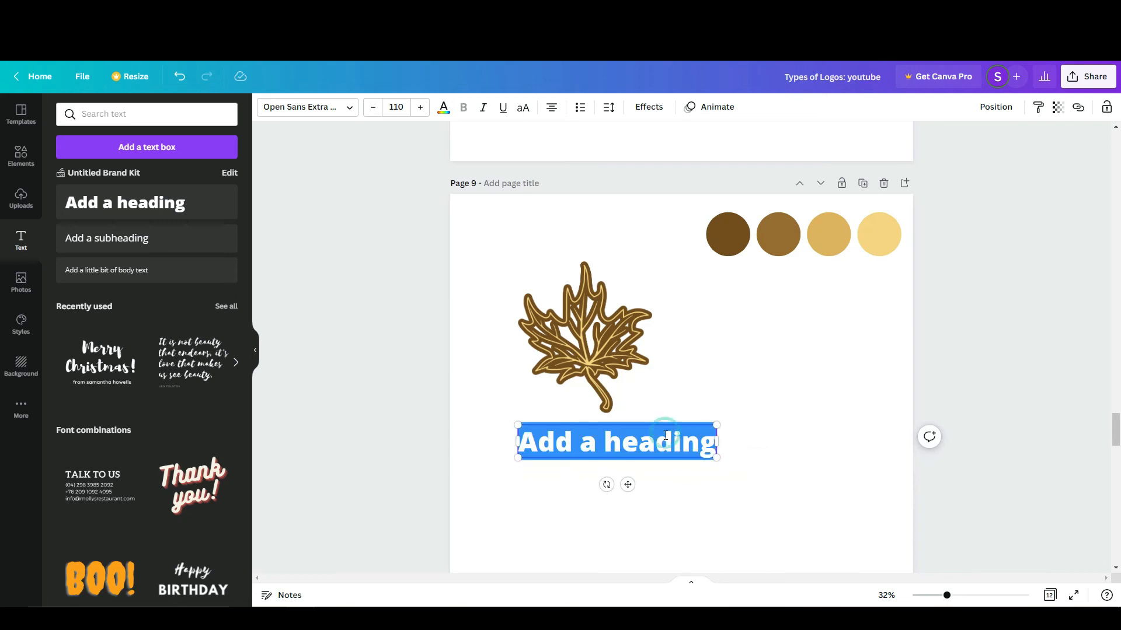
pyautogui.write('CHoc')
pyautogui.press('BackSpace')
pyautogui.press('BackSpace')
pyautogui.press('BackSpace')
pyautogui.write('hocoLeaf')
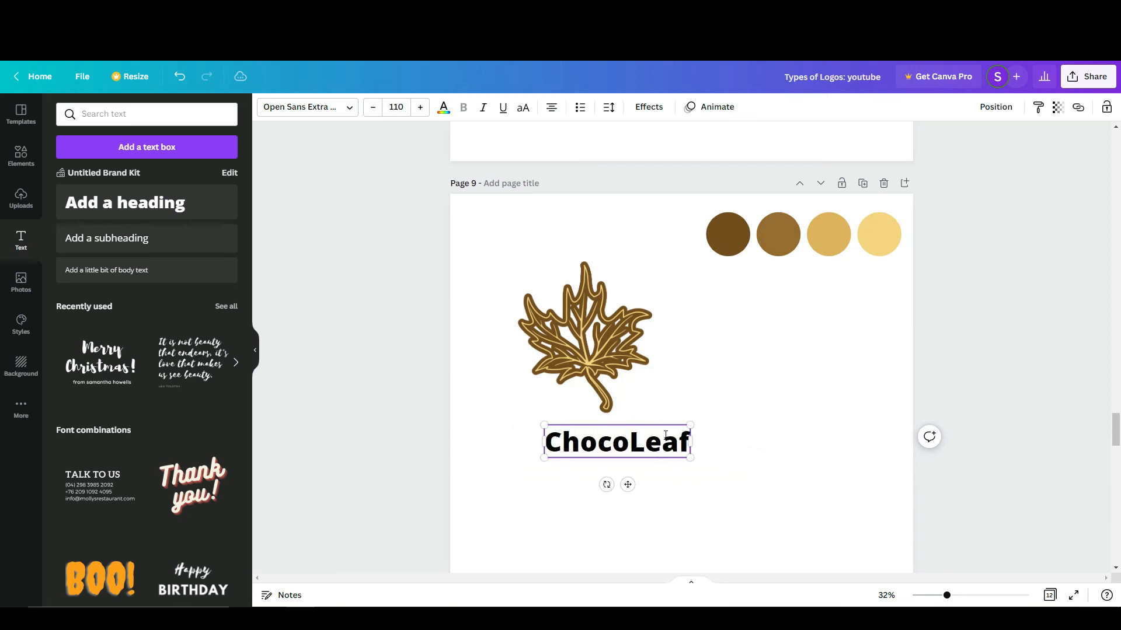
pyautogui.click(795, 415)
# Duplicate the ChocoLeaf heading and place the copy beside the leaf's stem
pyautogui.click(658, 446)
pyautogui.hotkey('ctrl', 'd')
pyautogui.moveTo(652, 446); pyautogui.dragTo(756, 385)
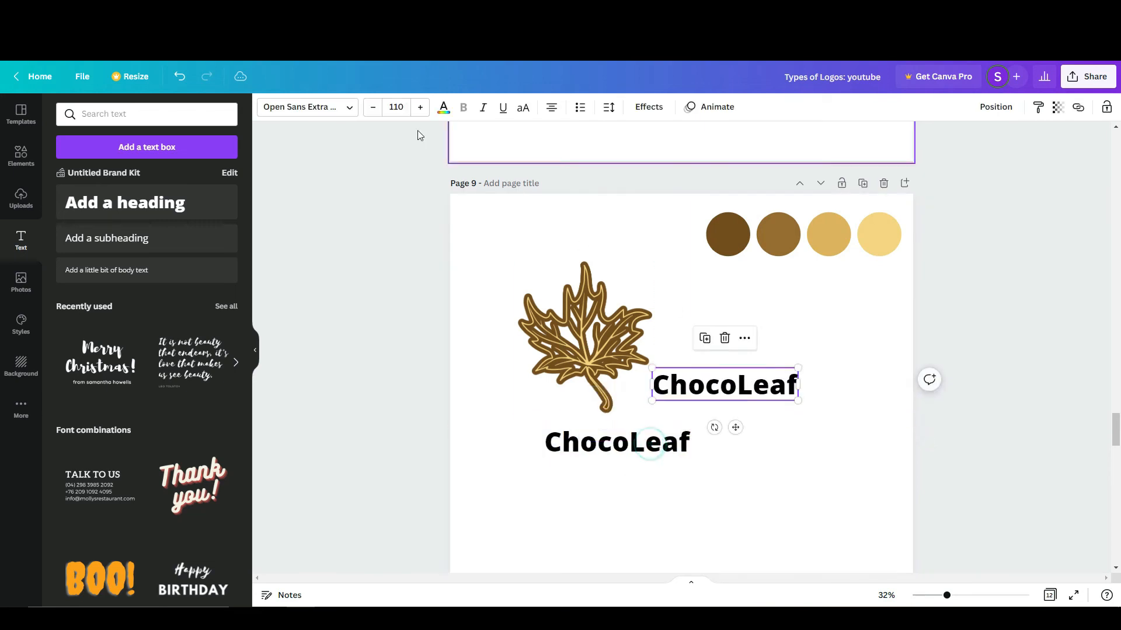
# Set the copied ChocoLeaf in a thin serif font and the original in Alex Brush, keeping the script under the leaf
pyautogui.click(349, 107)
pyautogui.click(129, 193)
pyautogui.click(615, 442)
pyautogui.click(77, 217)
pyautogui.moveTo(665, 385); pyautogui.dragTo(733, 388)
pyautogui.moveTo(658, 456); pyautogui.dragTo(635, 443)
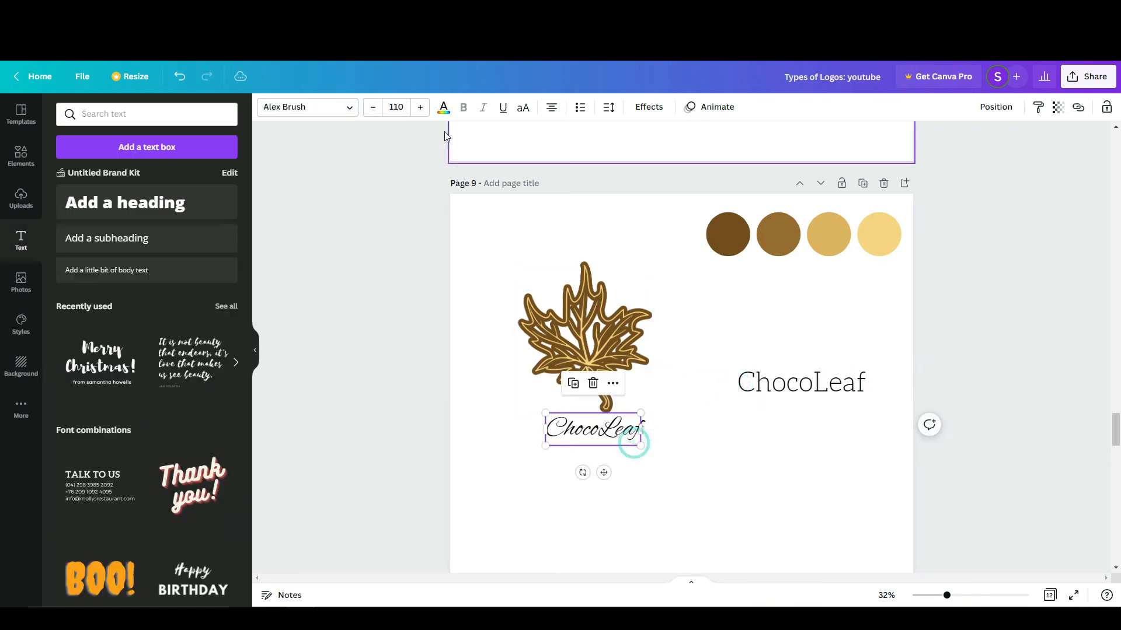
# Colour the script ChocoLeaf dark brown, enlarge it to size 238 and centre it across the base of the leaf
pyautogui.click(443, 109)
pyautogui.click(99, 199)
pyautogui.moveTo(640, 445)
pyautogui.mouseDown()
pyautogui.moveTo(691, 465)
pyautogui.moveTo(616, 435)
pyautogui.moveTo(721, 470)
pyautogui.moveTo(631, 425)
pyautogui.mouseUp()
pyautogui.click(827, 508)
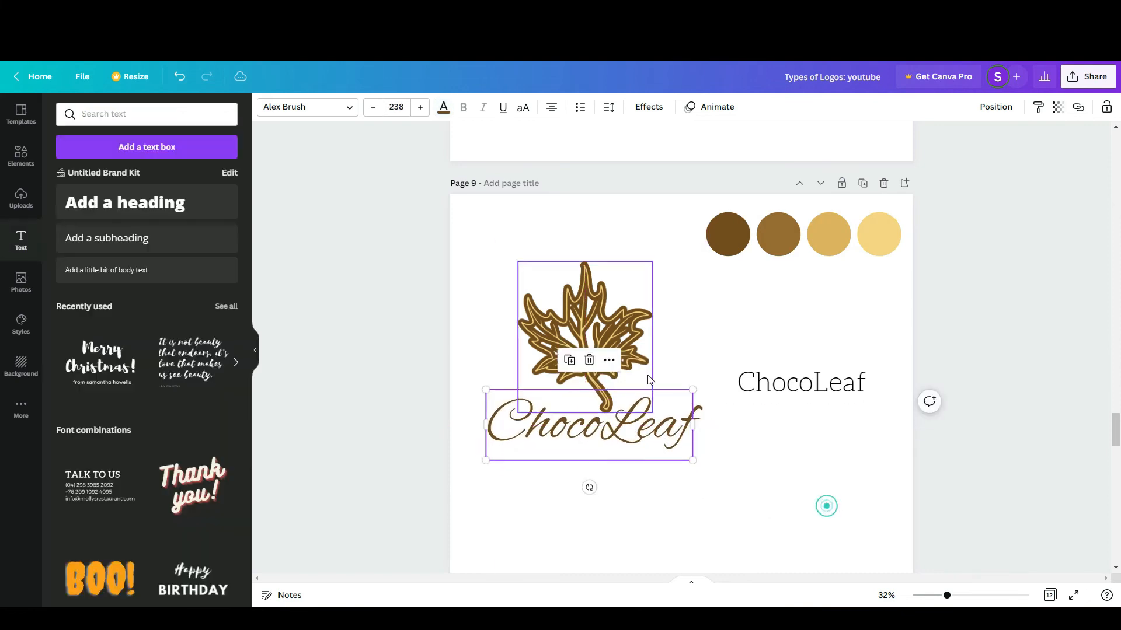
pyautogui.click(730, 321)
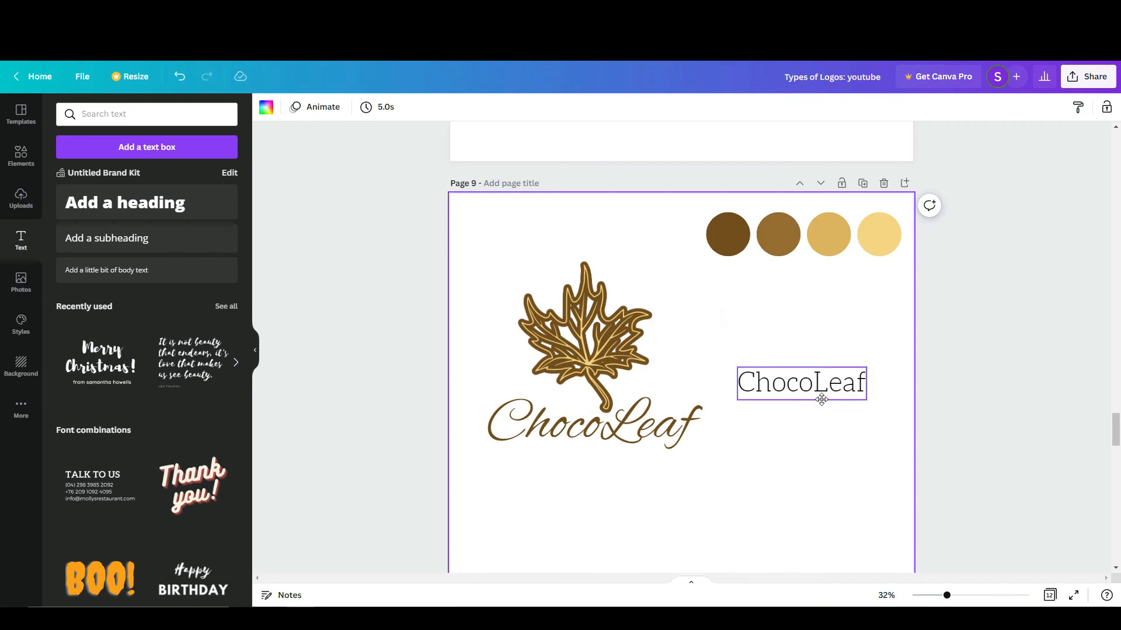
# Lower the serif ChocoLeaf and place a smaller duplicate of the layered leaf directly above it
pyautogui.moveTo(817, 394); pyautogui.dragTo(818, 446)
pyautogui.click(613, 352)
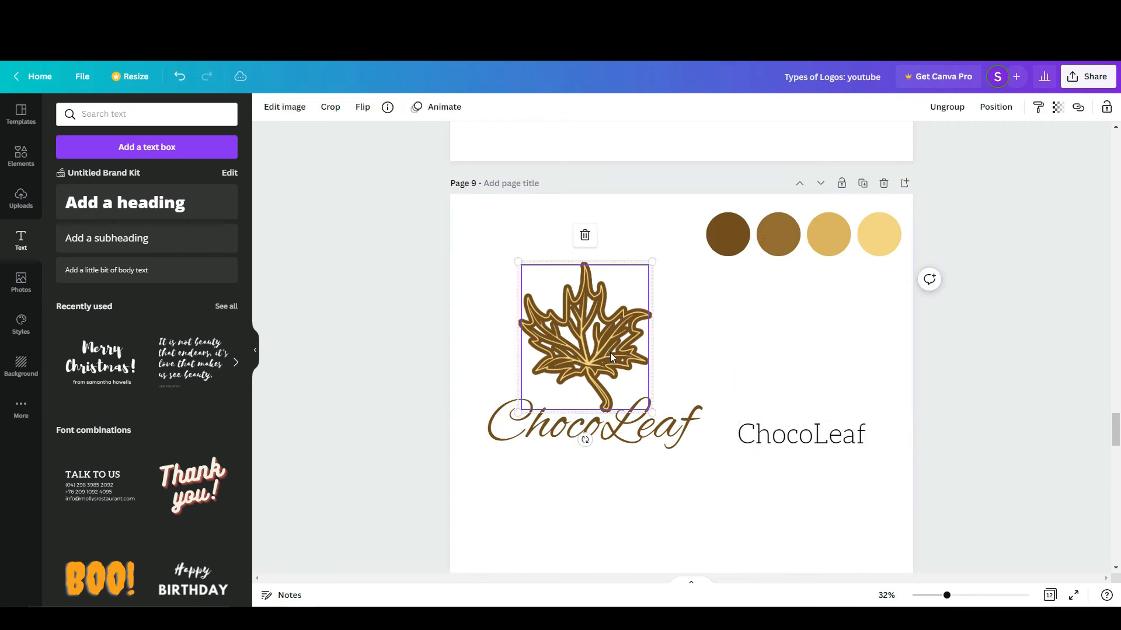
pyautogui.hotkey('ctrl', 'd')
pyautogui.moveTo(588, 351); pyautogui.dragTo(791, 360)
pyautogui.moveTo(727, 276); pyautogui.dragTo(785, 366)
pyautogui.click(824, 520)
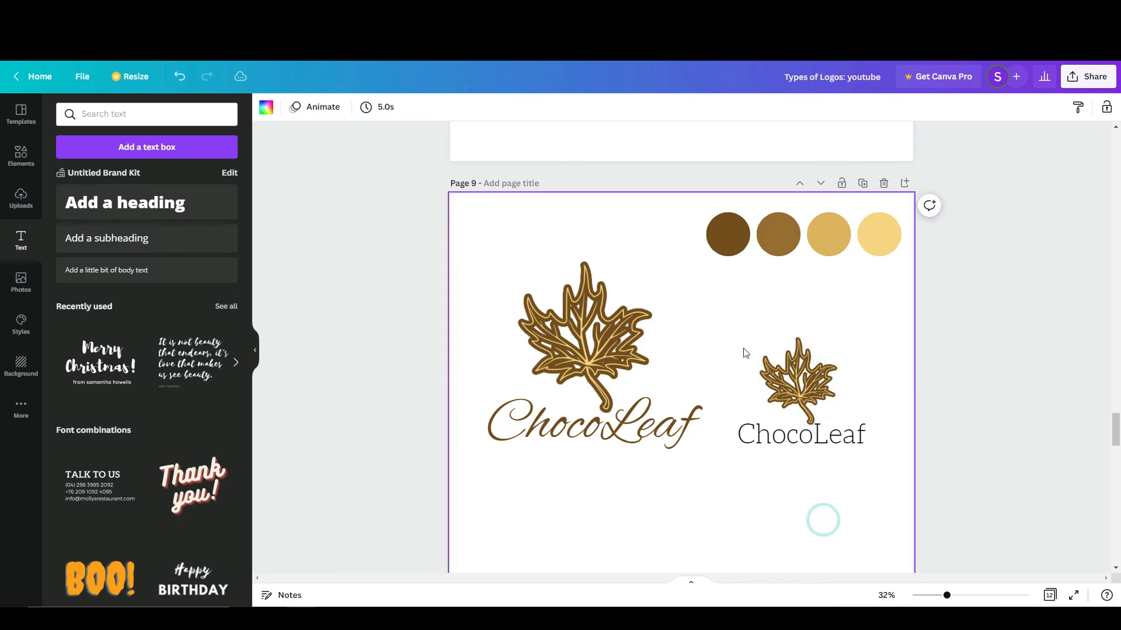
# Assemble a horizontal logo below the script version from another, smaller leaf copy and the serif ChocoLeaf text
pyautogui.scroll(-2, 788, 488)
pyautogui.click(810, 260)
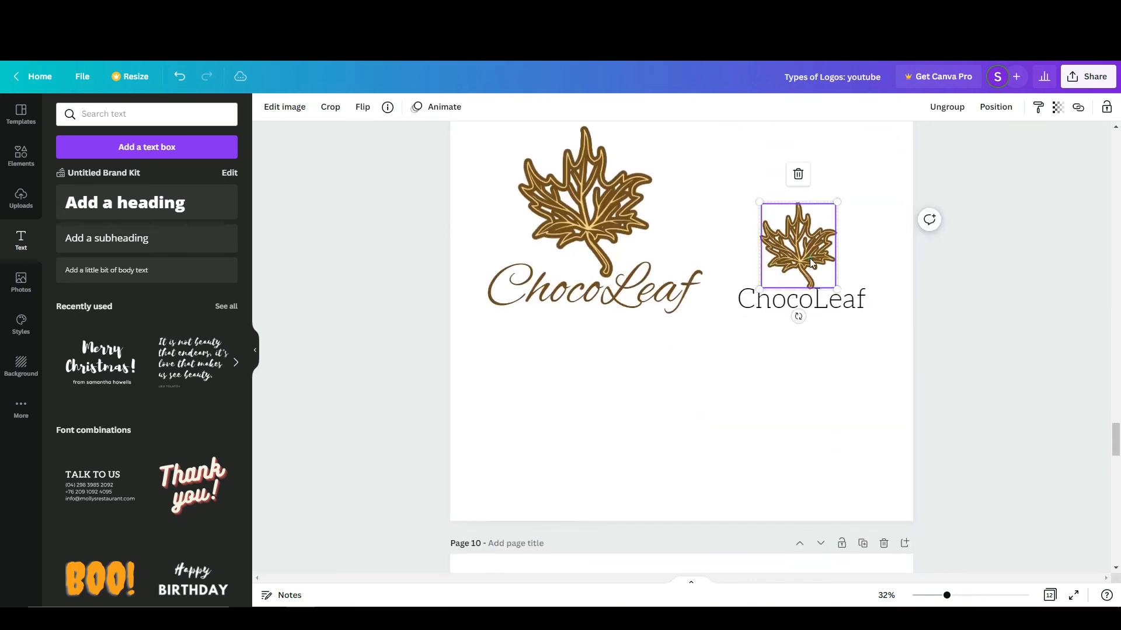
pyautogui.hotkey('ctrl', 'v')
pyautogui.moveTo(791, 255); pyautogui.dragTo(595, 433)
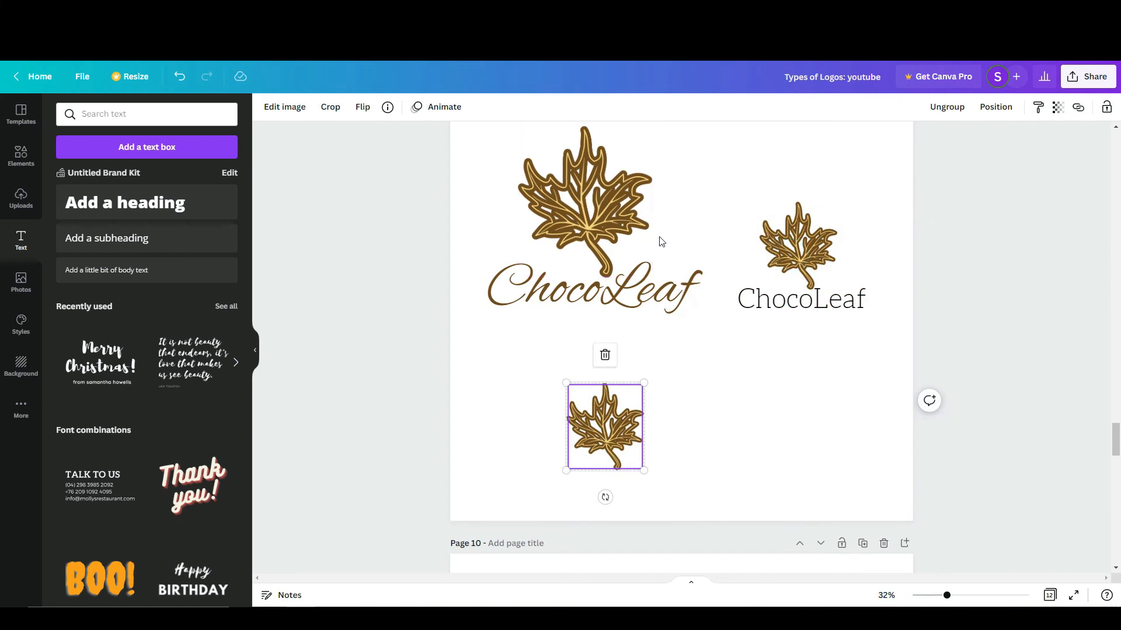
pyautogui.moveTo(797, 300); pyautogui.dragTo(718, 432)
pyautogui.click(606, 440)
pyautogui.moveTo(642, 469); pyautogui.dragTo(663, 435)
pyautogui.click(558, 425)
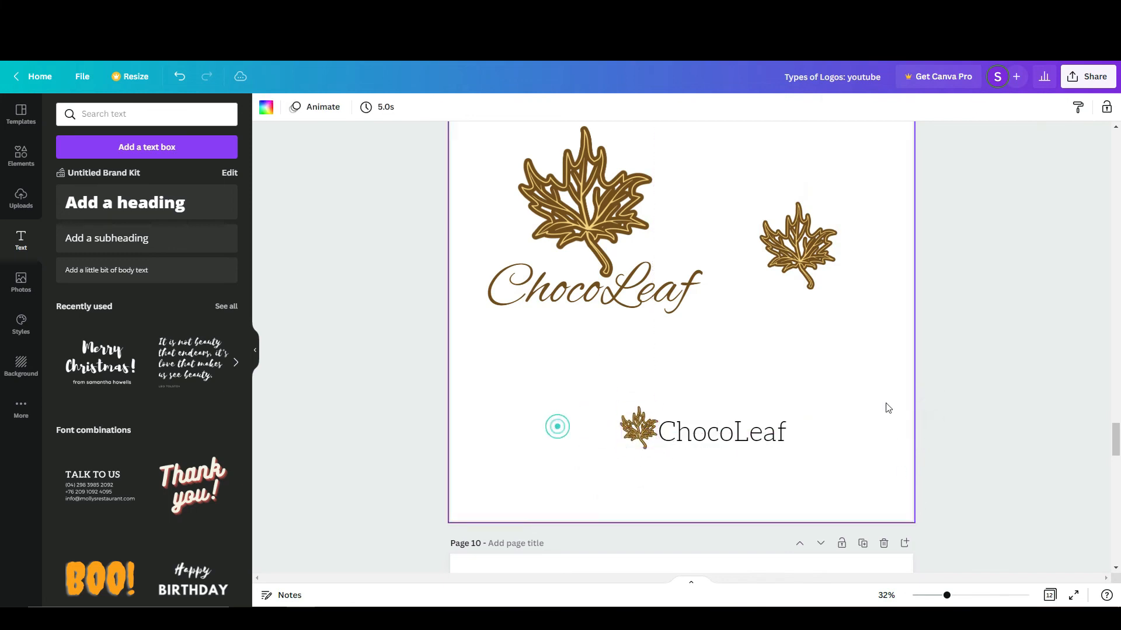
# Compare the source leaves on page 8 with the page 9 logos, and examine the page with the three-leaf ChocoLeaf logo
pyautogui.scroll(1, 870, 385)
pyautogui.scroll(1, 870, 384)
pyautogui.scroll(5, 840, 378)
pyautogui.scroll(-2, 642, 402)
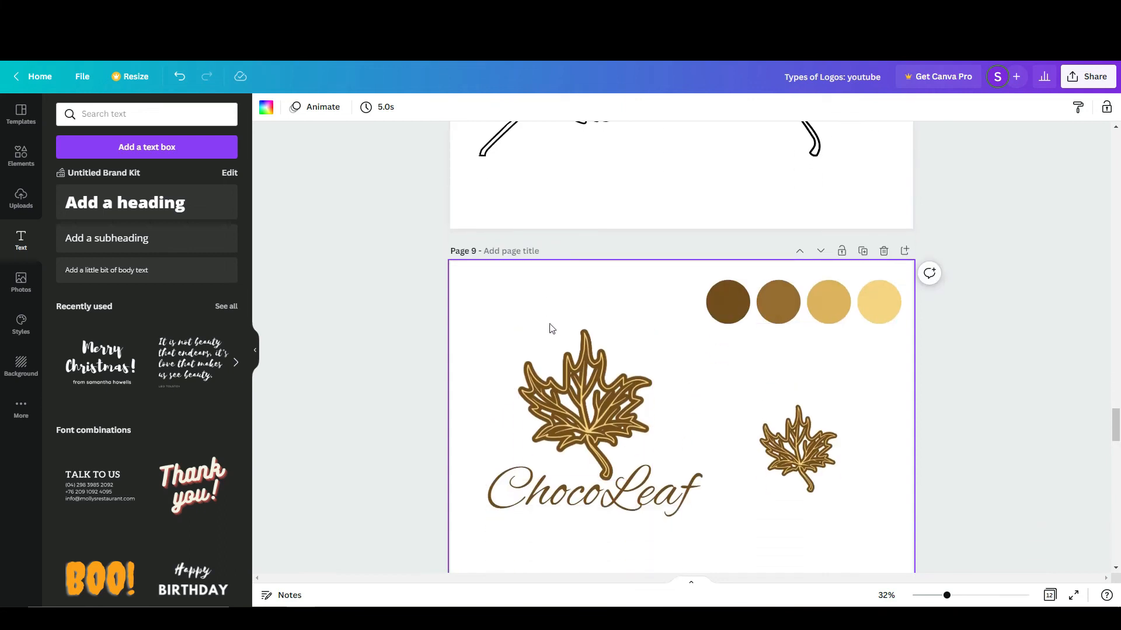
pyautogui.scroll(4, 621, 425)
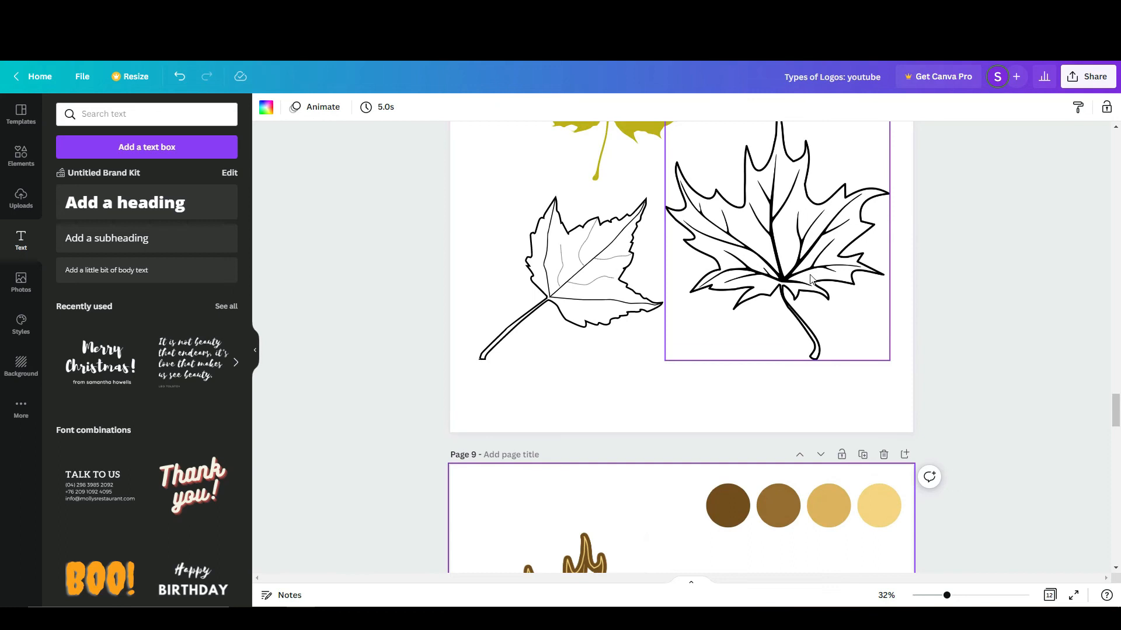
pyautogui.scroll(-3, 824, 375)
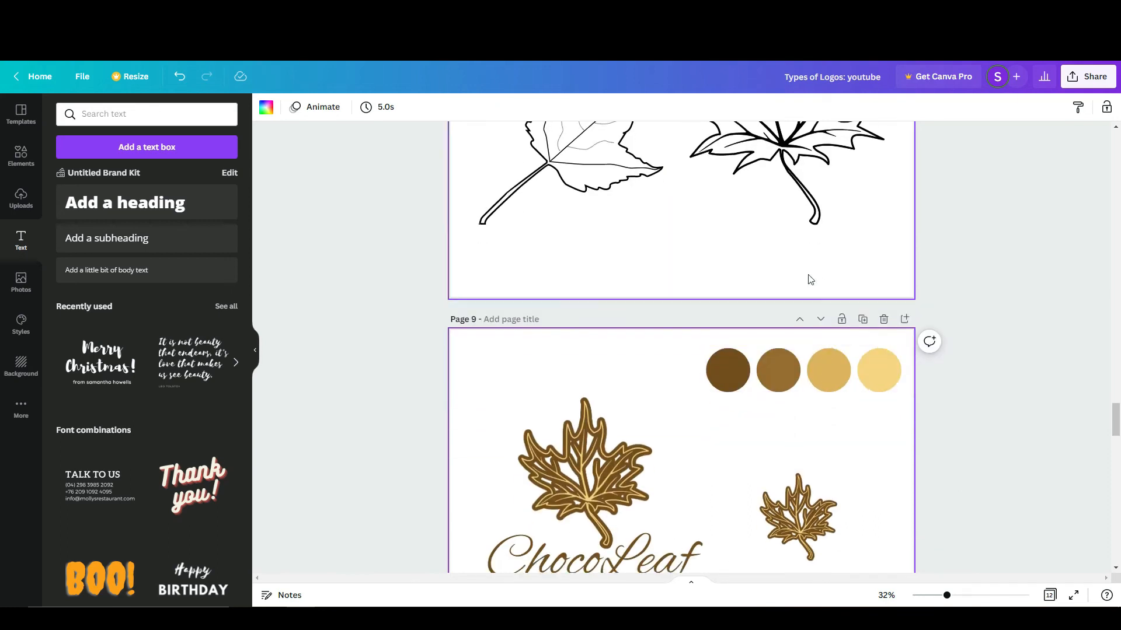
pyautogui.scroll(-2, 668, 437)
pyautogui.scroll(-1, 886, 472)
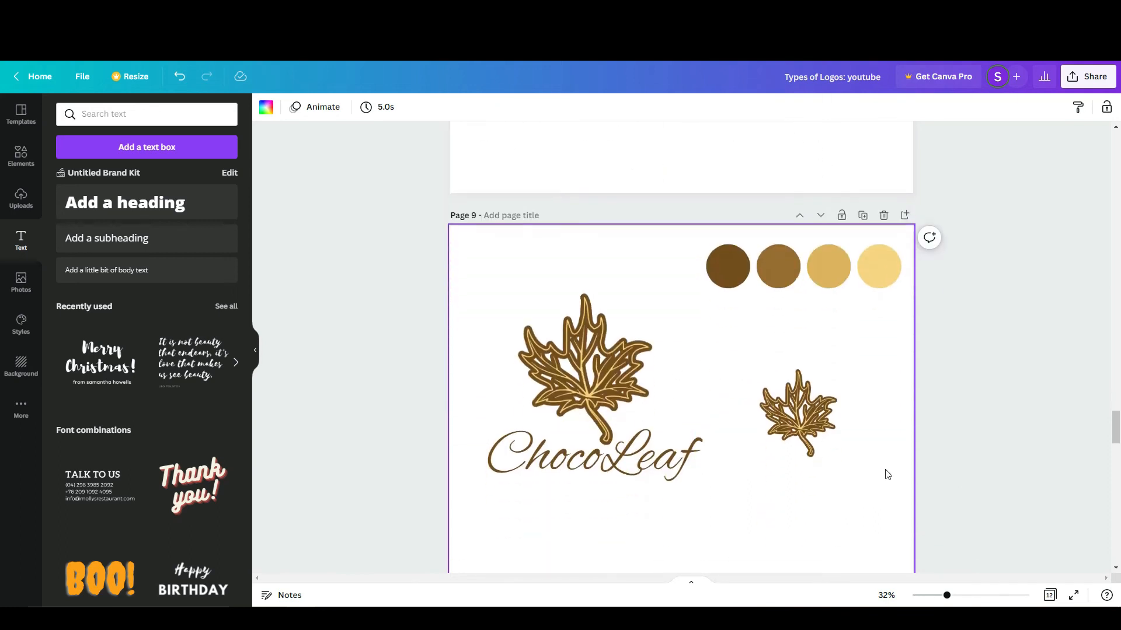
pyautogui.scroll(-15, 887, 475)
pyautogui.scroll(-6, 879, 447)
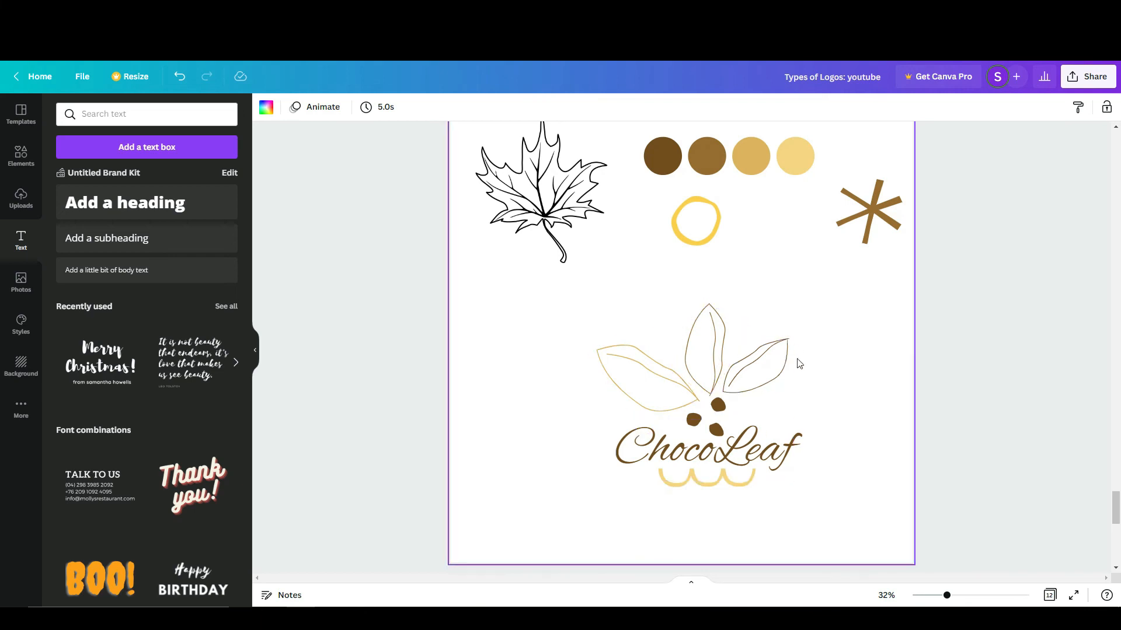
# Search the elements for "leaf" and add the black line-drawn leaf branch beside the three-leaf ChocoLeaf logo
pyautogui.click(21, 156)
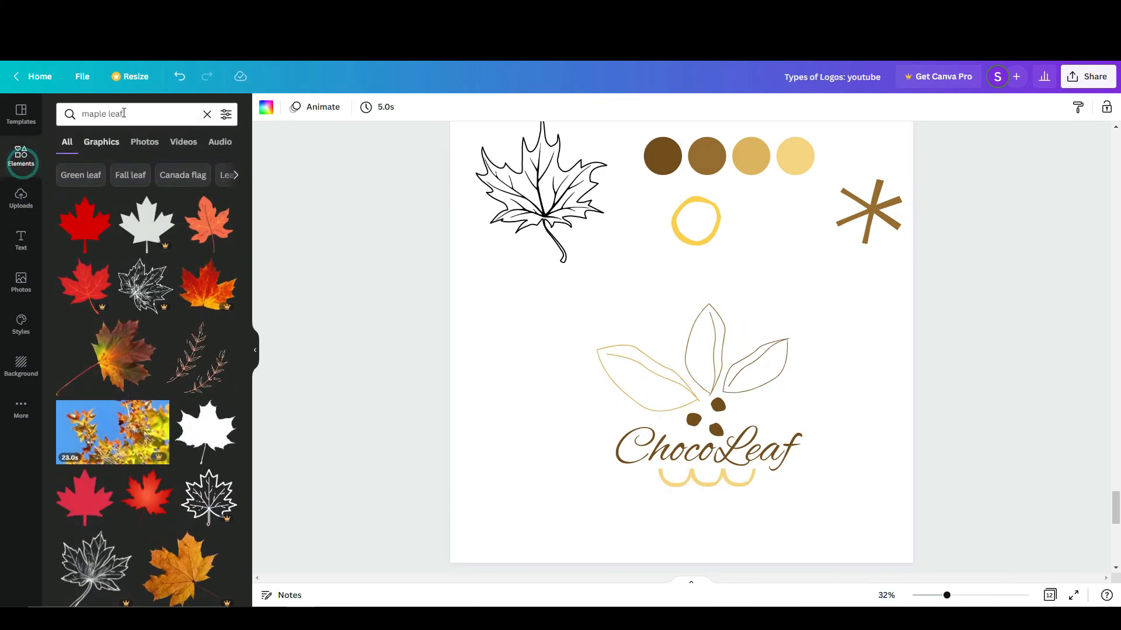
pyautogui.click(135, 114)
pyautogui.write('leaf')
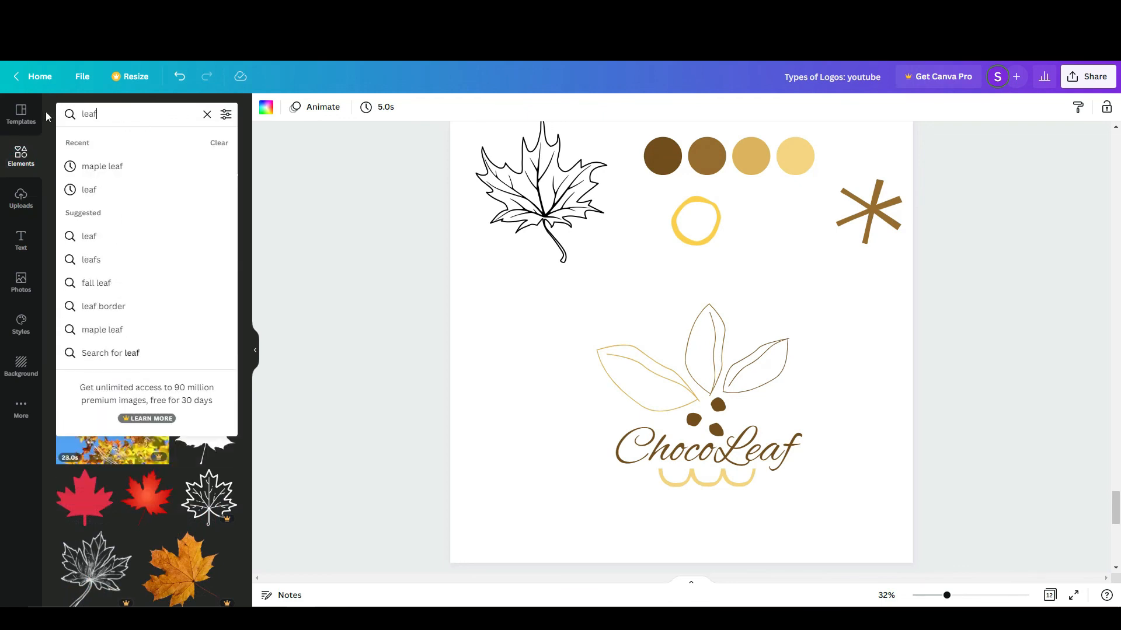
pyautogui.press('Return')
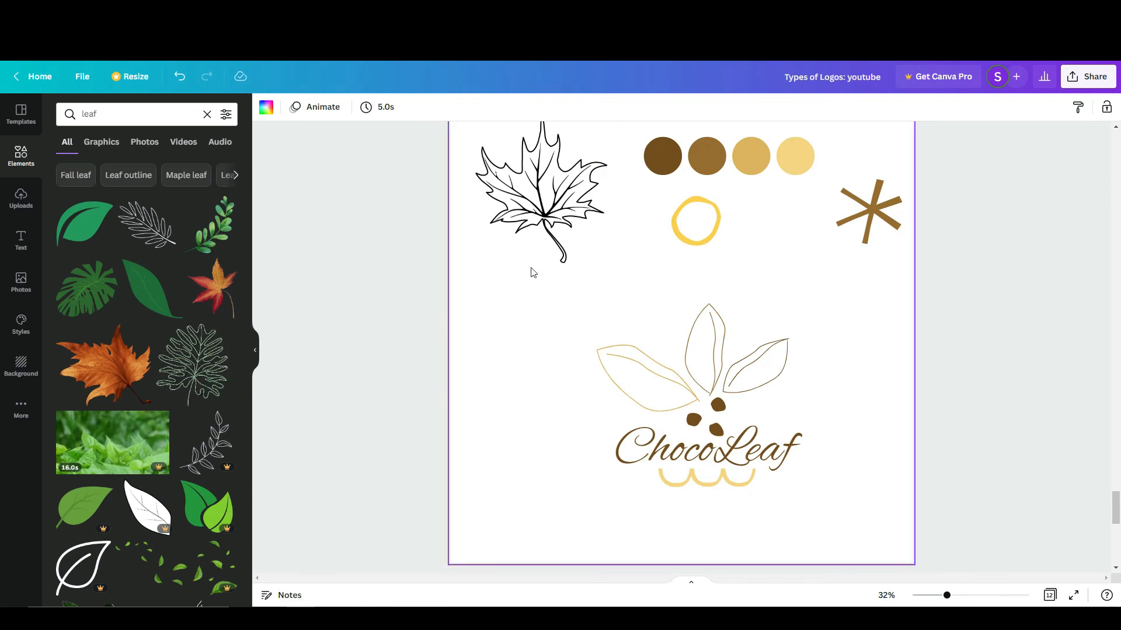
pyautogui.scroll(-10, 170, 470)
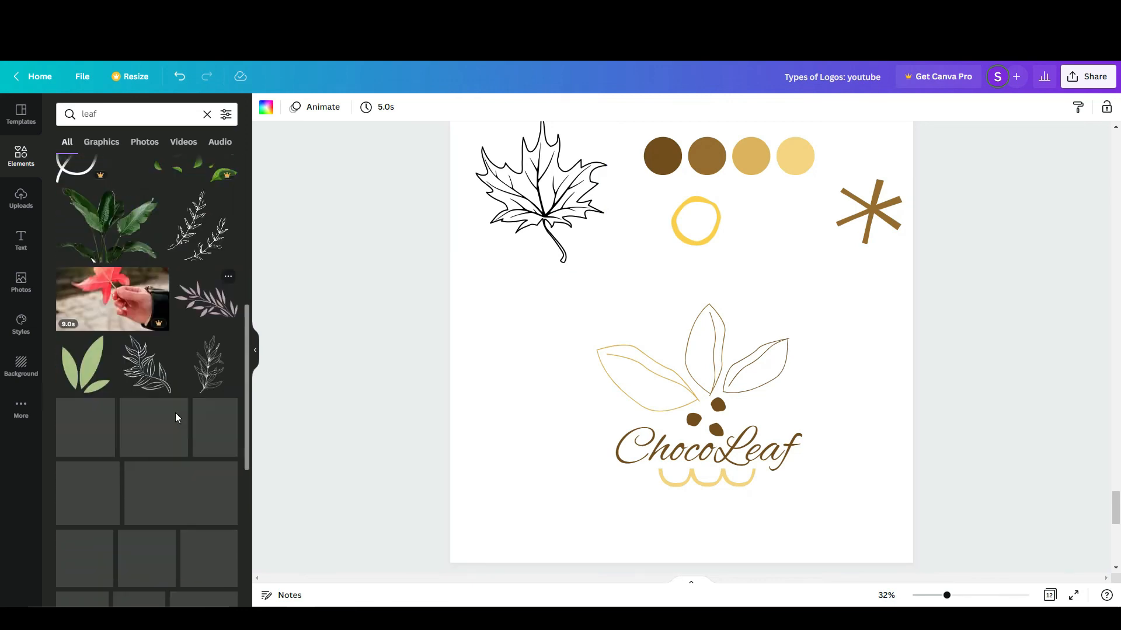
pyautogui.scroll(-3, 167, 396)
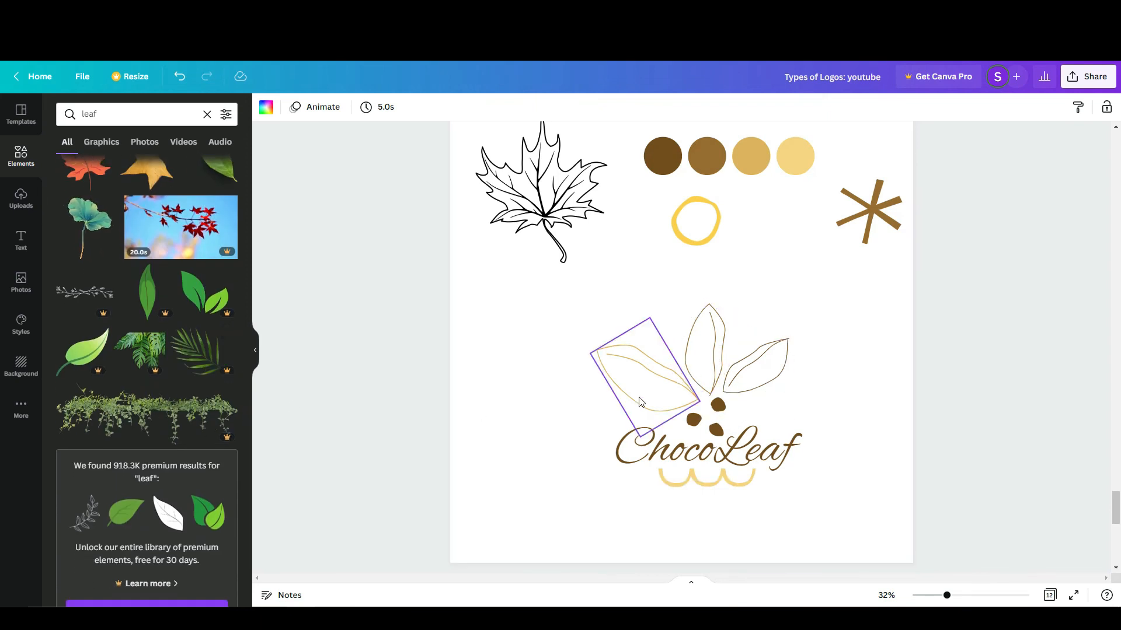
pyautogui.scroll(-5, 179, 450)
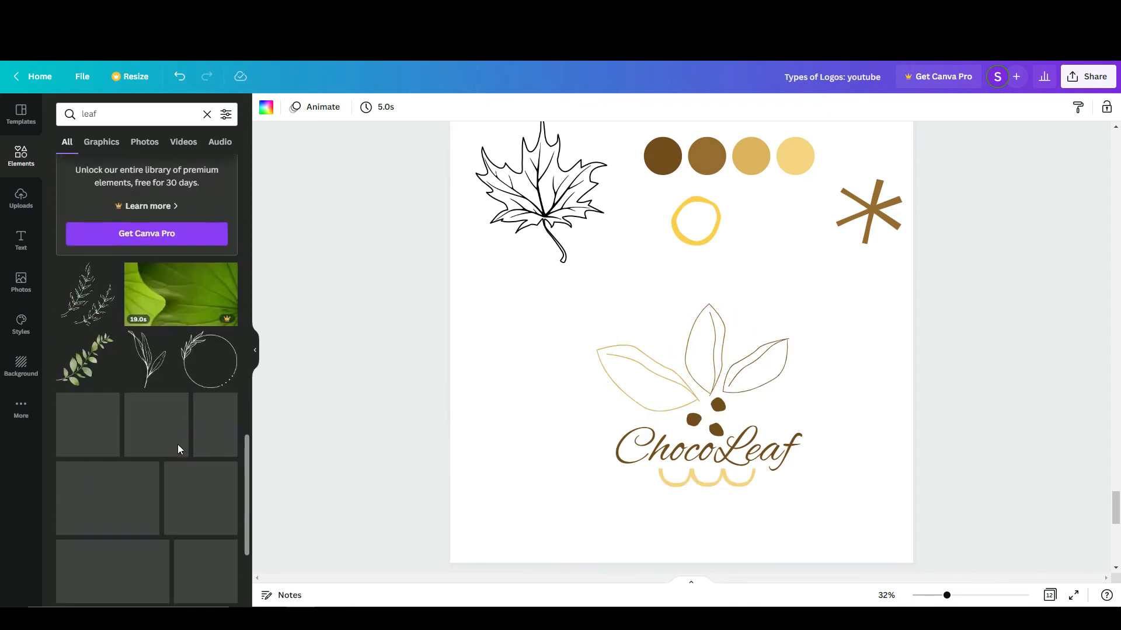
pyautogui.moveTo(148, 363); pyautogui.dragTo(533, 381)
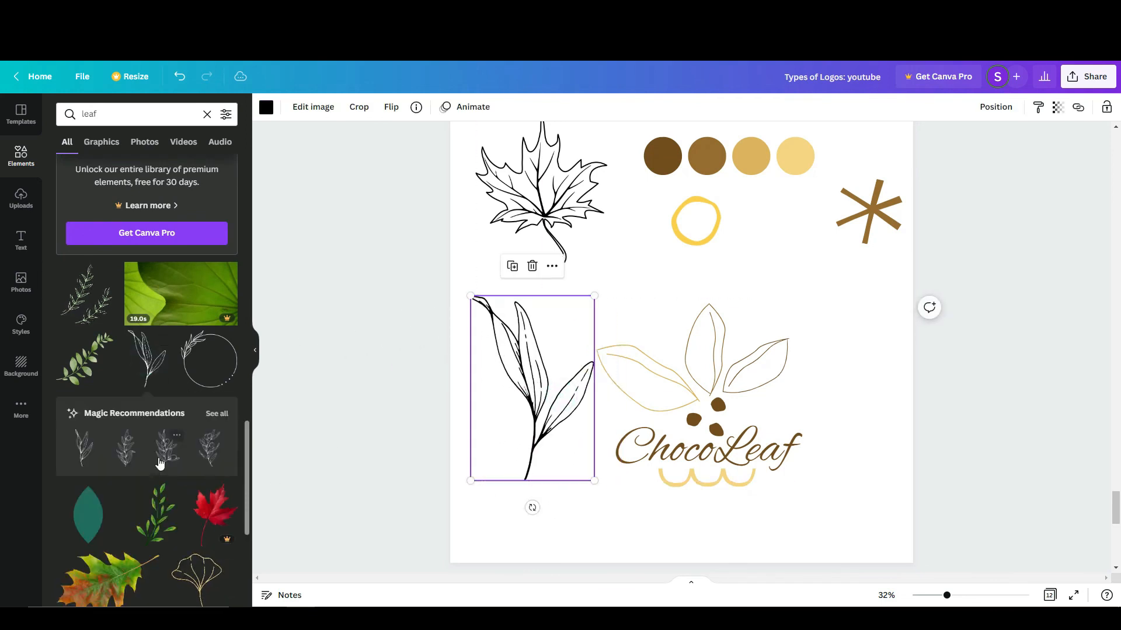
# Rotate the line-drawn branch so its leaves fan away from the logo, and shrink it beneath the outlined maple leaf
pyautogui.scroll(-4, 159, 453)
pyautogui.scroll(-10, 159, 453)
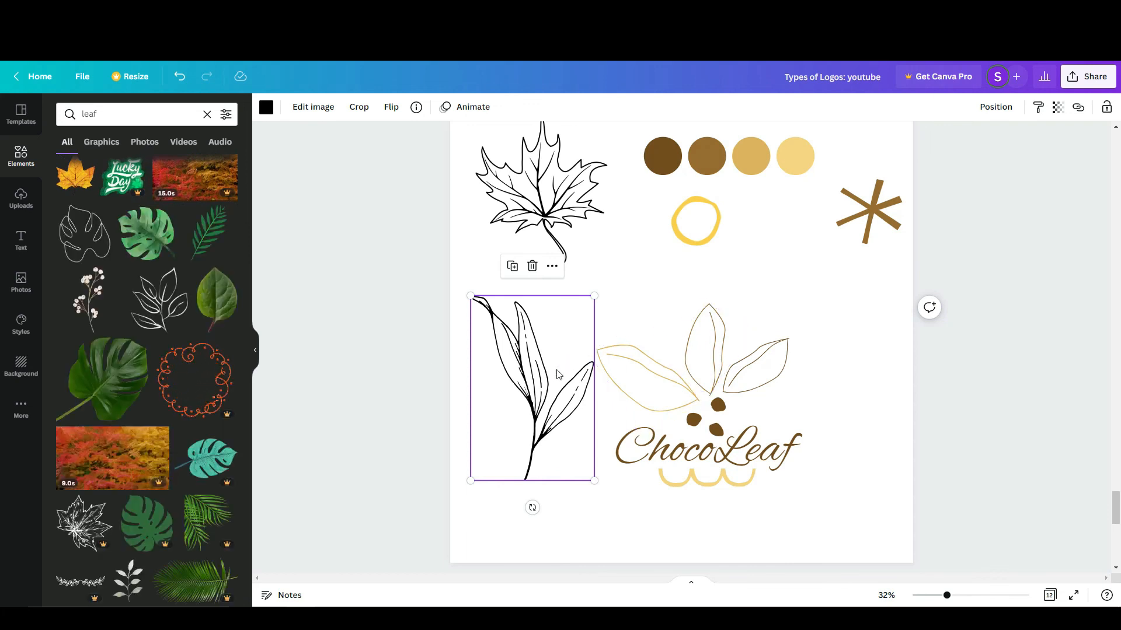
pyautogui.moveTo(532, 508); pyautogui.dragTo(589, 488)
pyautogui.moveTo(557, 414); pyautogui.dragTo(574, 416)
pyautogui.moveTo(531, 340); pyautogui.dragTo(549, 288)
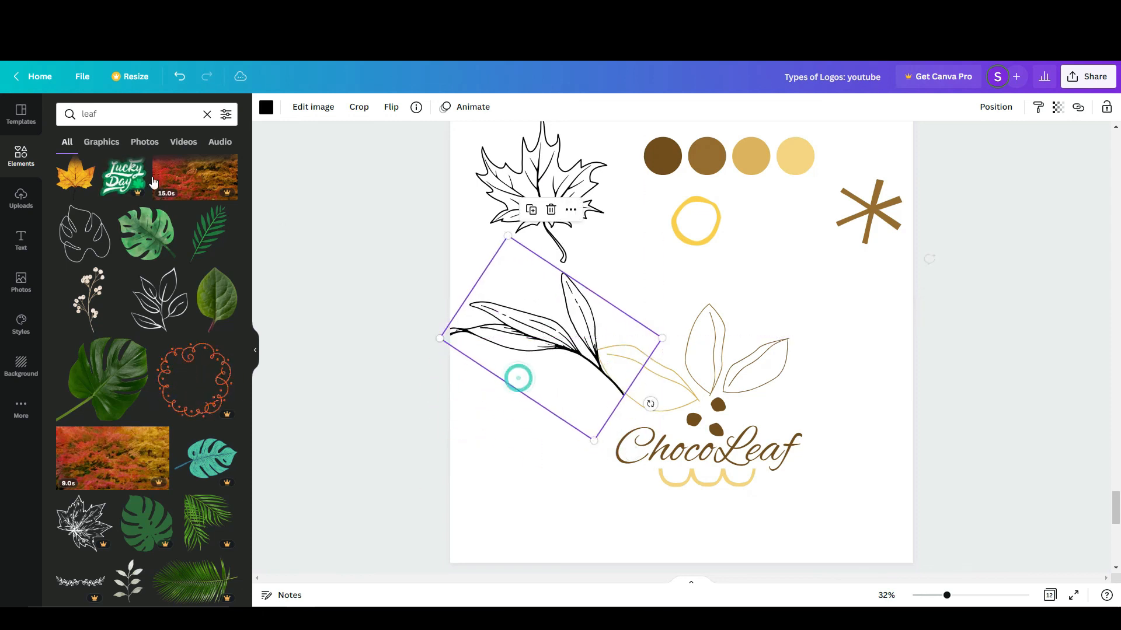
pyautogui.click(21, 154)
pyautogui.moveTo(593, 439); pyautogui.dragTo(555, 348)
pyautogui.moveTo(538, 290); pyautogui.dragTo(542, 309)
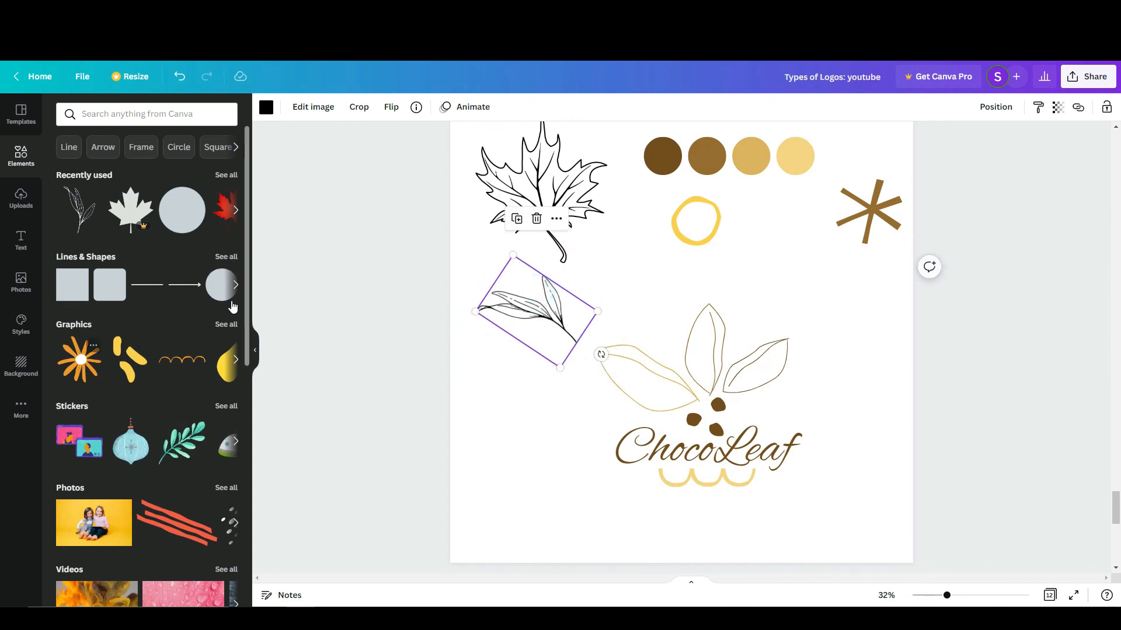
# Add the blue-grey blob with an inner ring from the recommended graphics and shrink it over the branch's lower edge
pyautogui.click(220, 325)
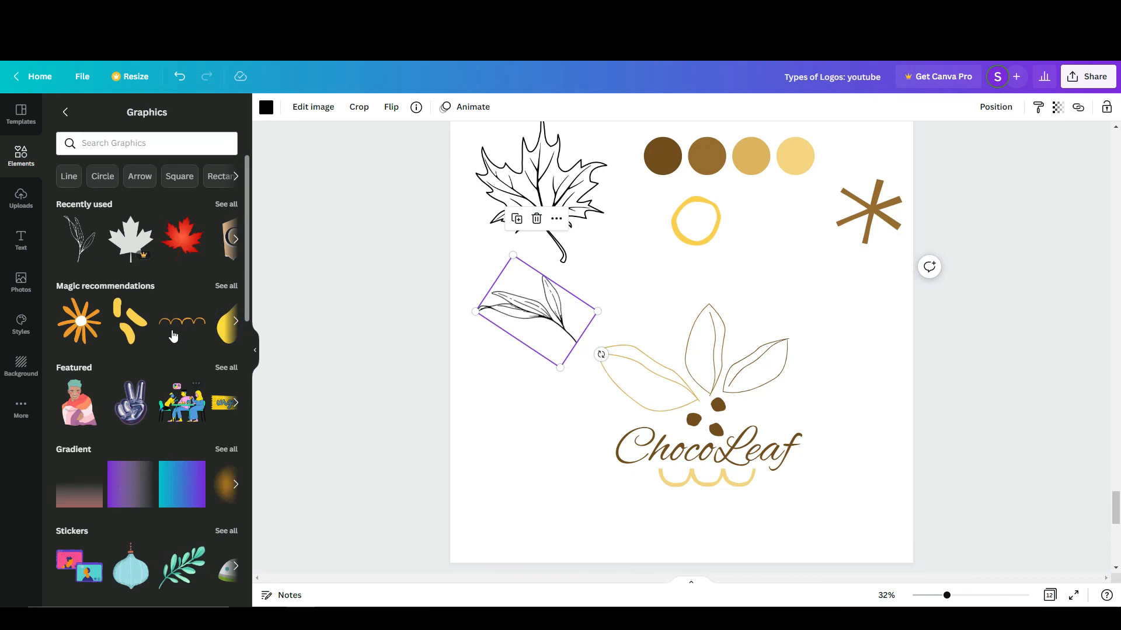
pyautogui.click(226, 286)
pyautogui.moveTo(146, 301); pyautogui.dragTo(561, 403)
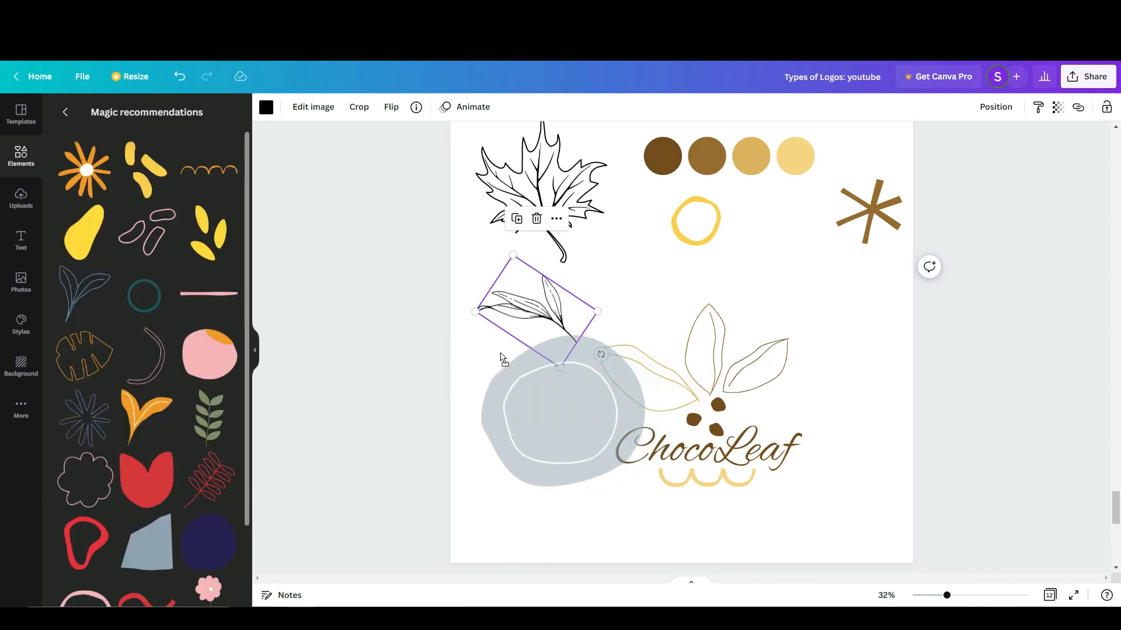
pyautogui.moveTo(661, 493); pyautogui.dragTo(543, 347)
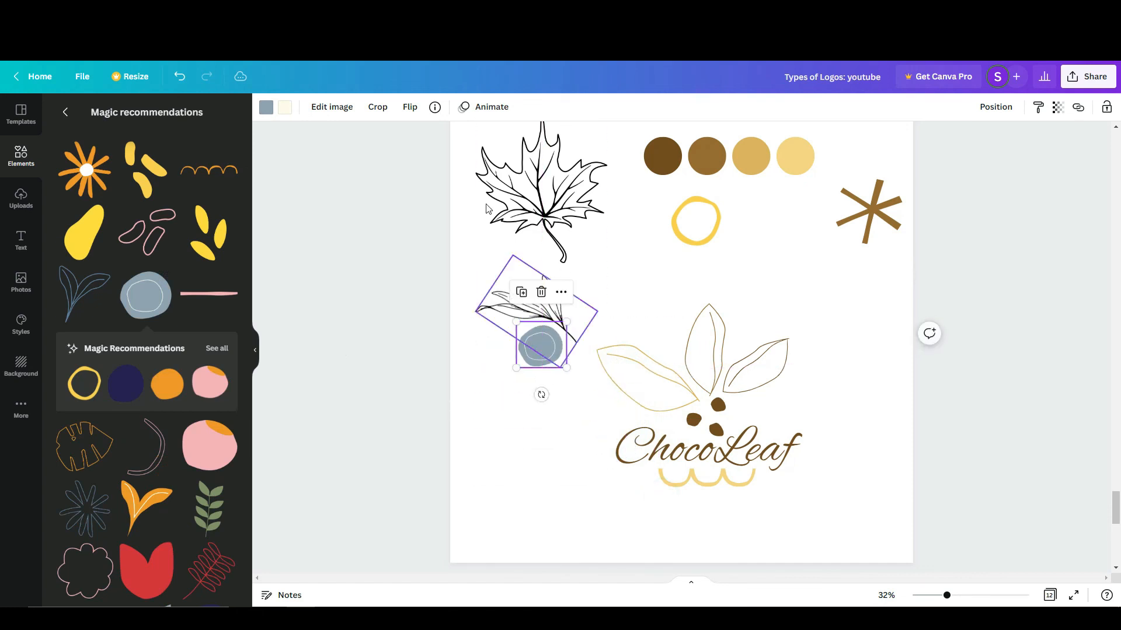
# Recolour the round blob dark brown and its inner ring light gold
pyautogui.click(267, 108)
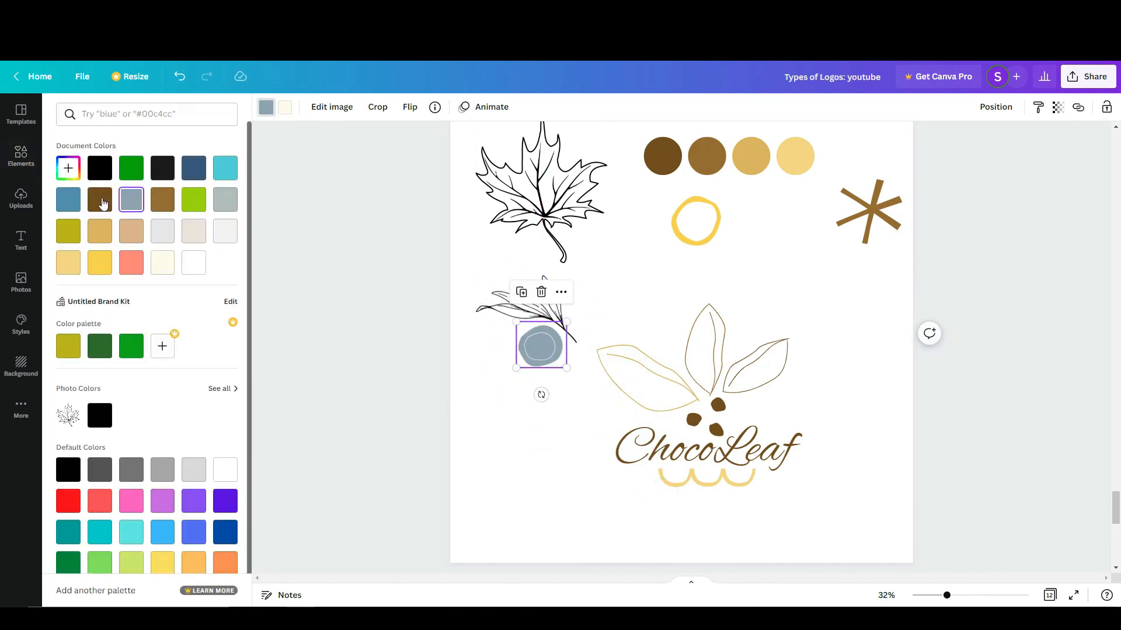
pyautogui.click(101, 200)
pyautogui.click(283, 107)
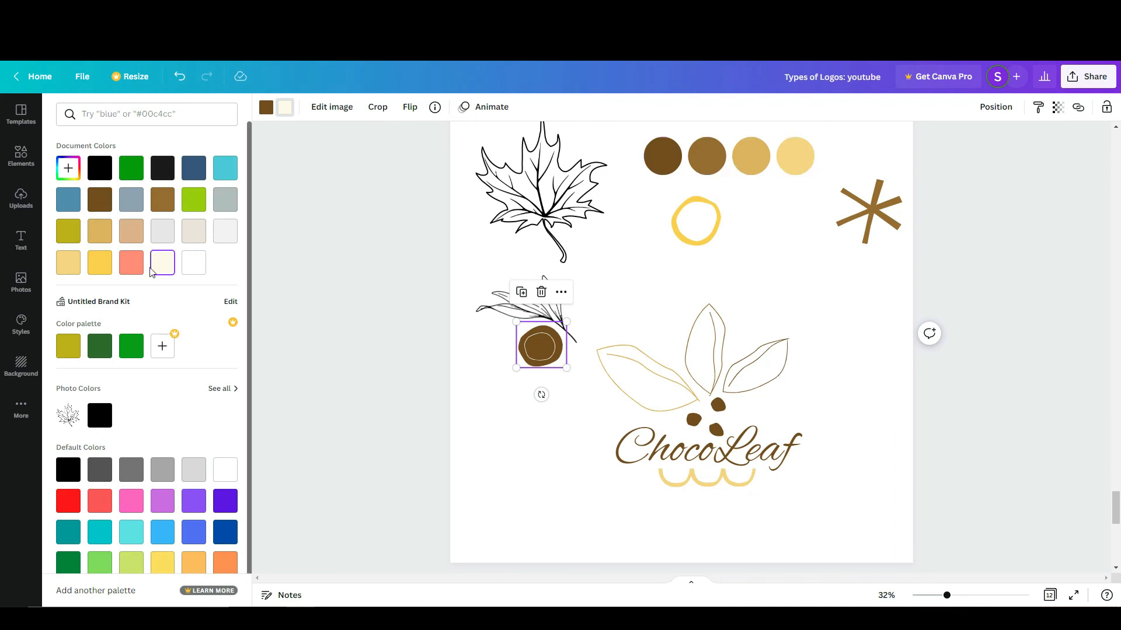
pyautogui.click(69, 259)
pyautogui.click(559, 424)
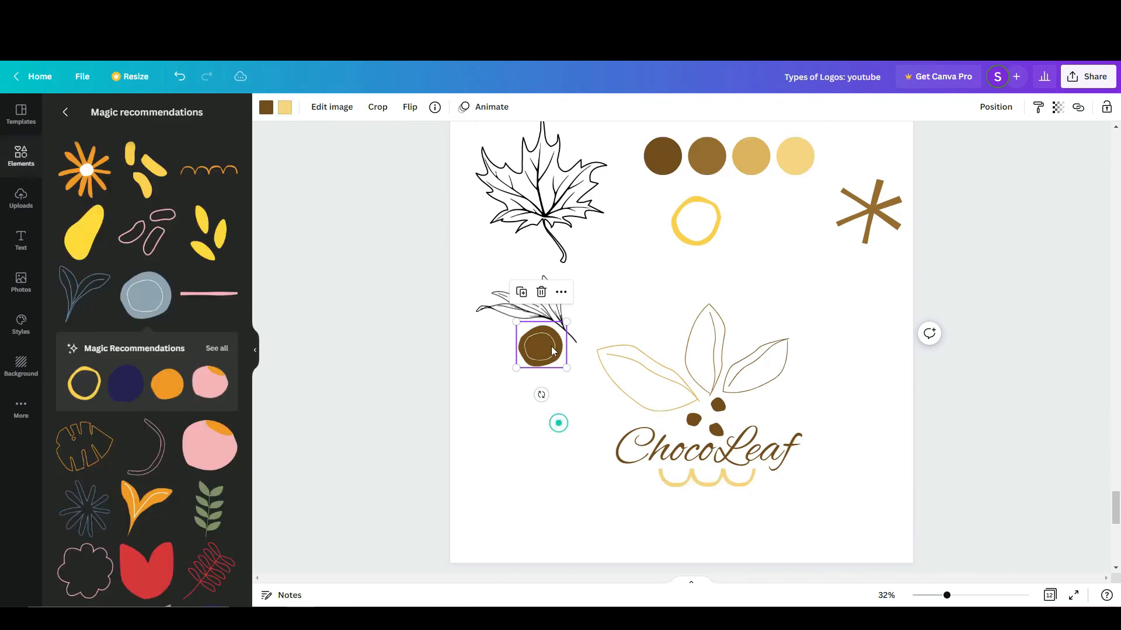
# Recolour the line-drawn leaf branch light gold
pyautogui.click(500, 301)
pyautogui.click(266, 107)
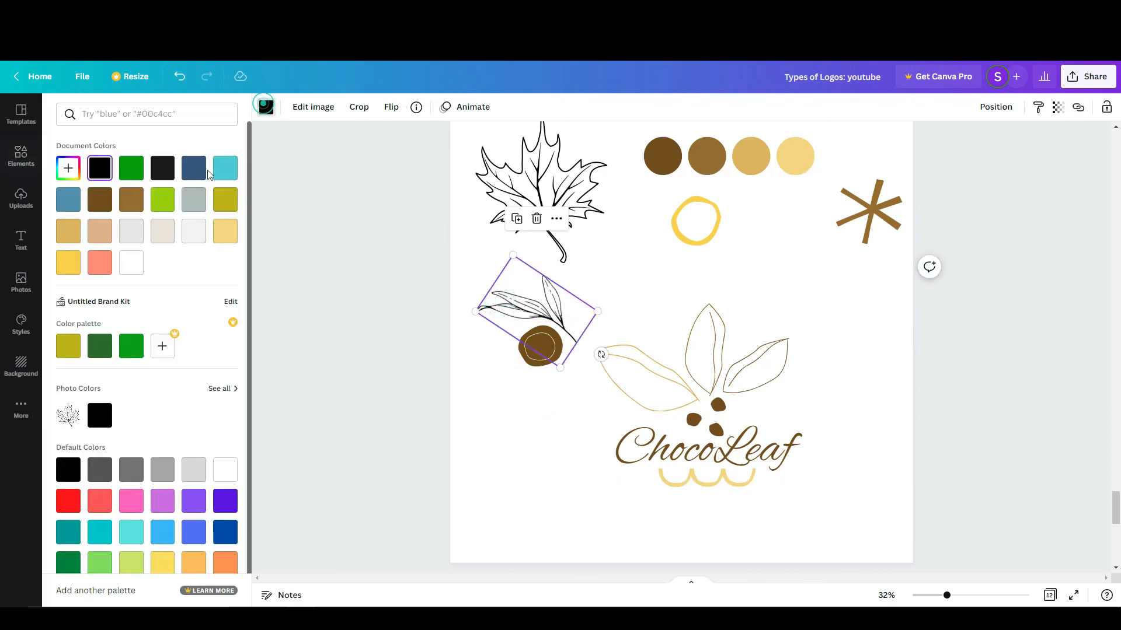
pyautogui.click(226, 231)
pyautogui.click(569, 407)
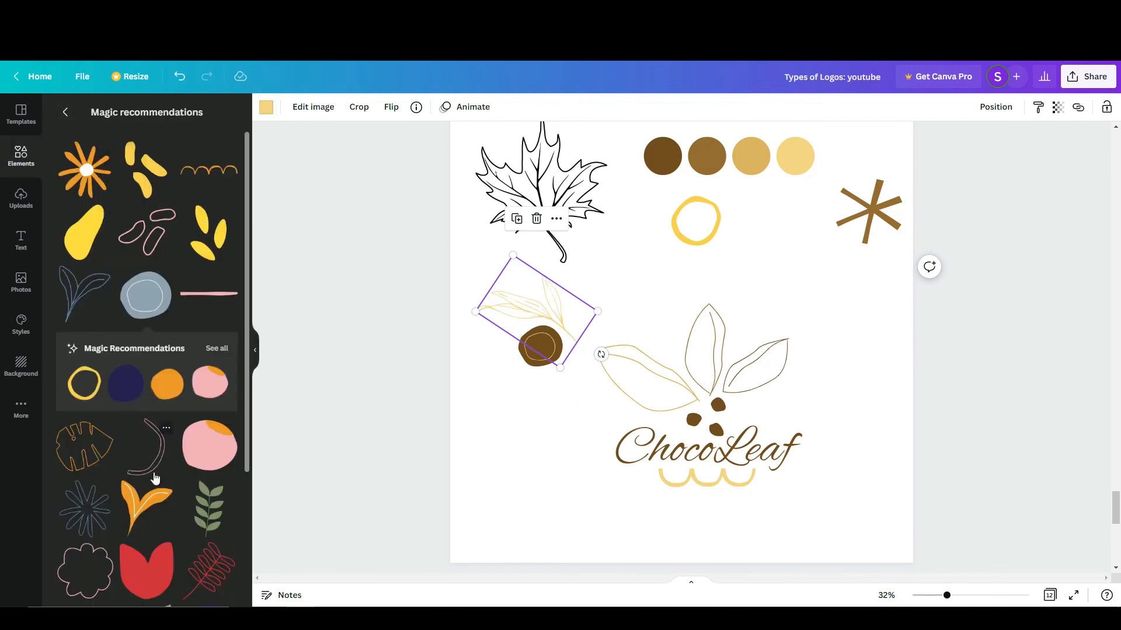
pyautogui.scroll(-3, 157, 467)
pyautogui.scroll(3, 161, 320)
pyautogui.scroll(1, 161, 320)
pyautogui.click(547, 462)
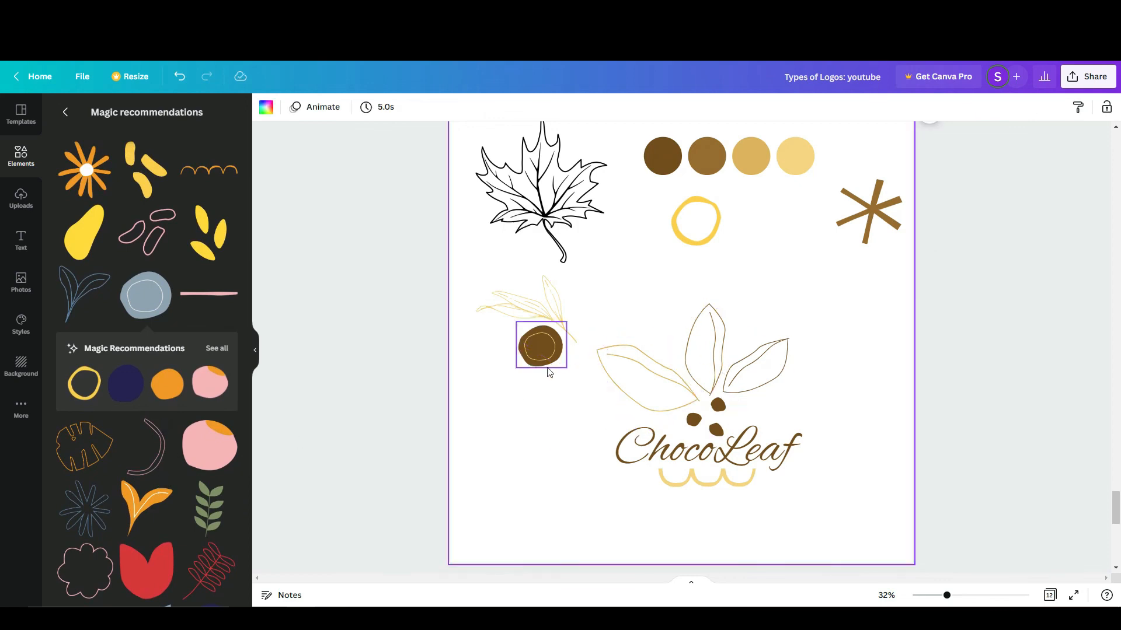
# Group the gold leaf branch with the dark brown ringed blob and scale the group down beneath the outlined maple leaf
pyautogui.moveTo(471, 264); pyautogui.dragTo(562, 332)
pyautogui.click(967, 106)
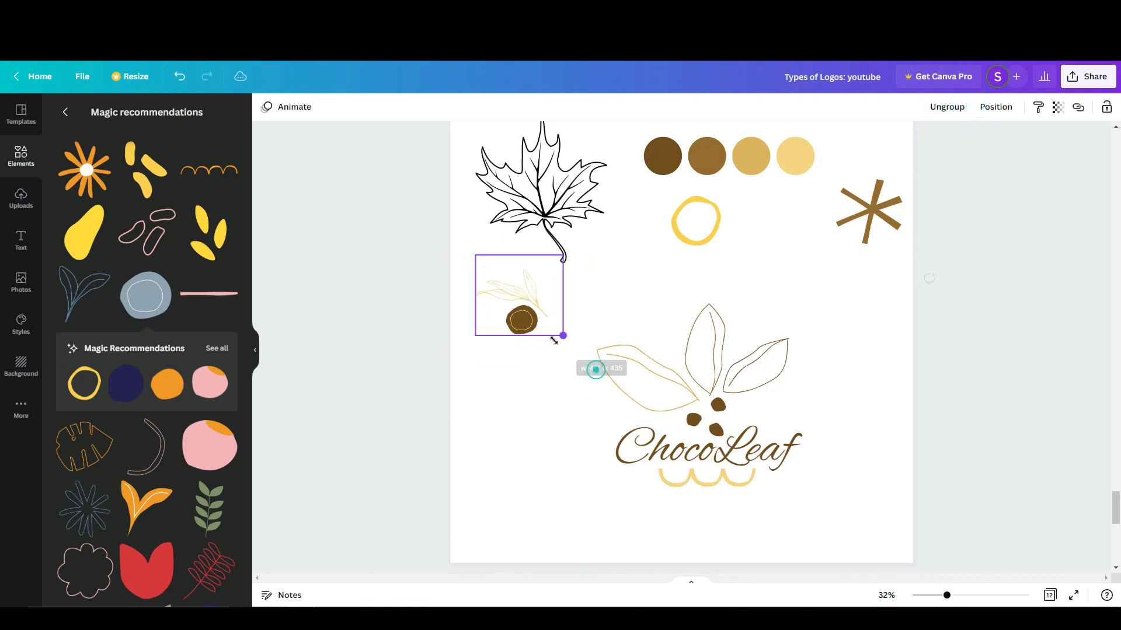
pyautogui.click(557, 327)
pyautogui.click(569, 422)
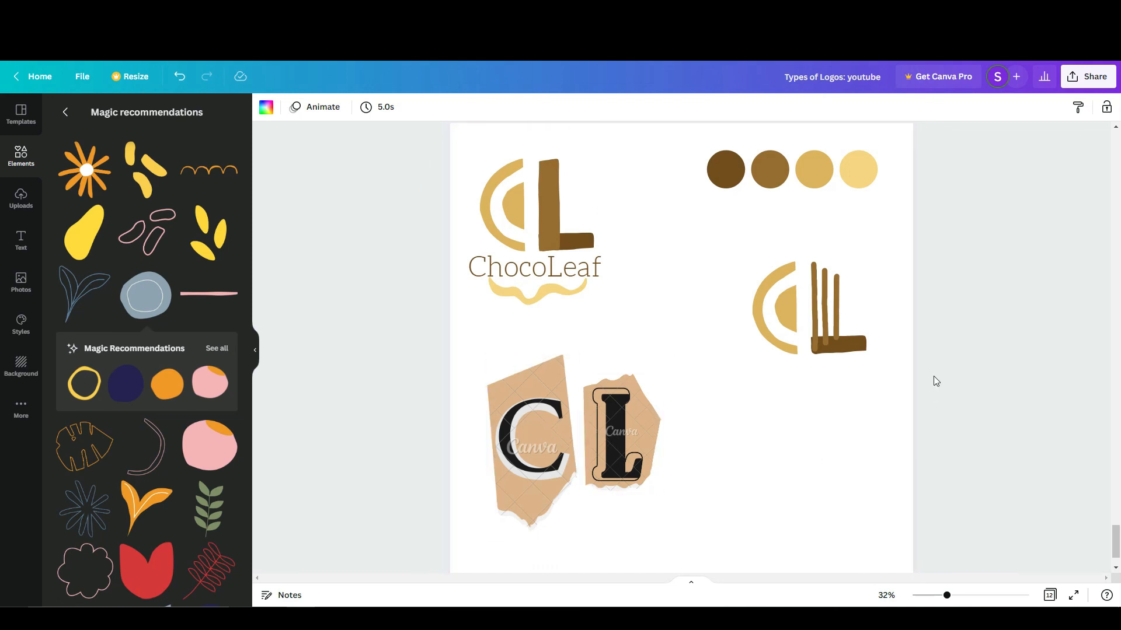
# Compare the leaf-based ChocoLeaf designs on page 11 with the CL lettermark variations on page 12
pyautogui.scroll(8, 934, 377)
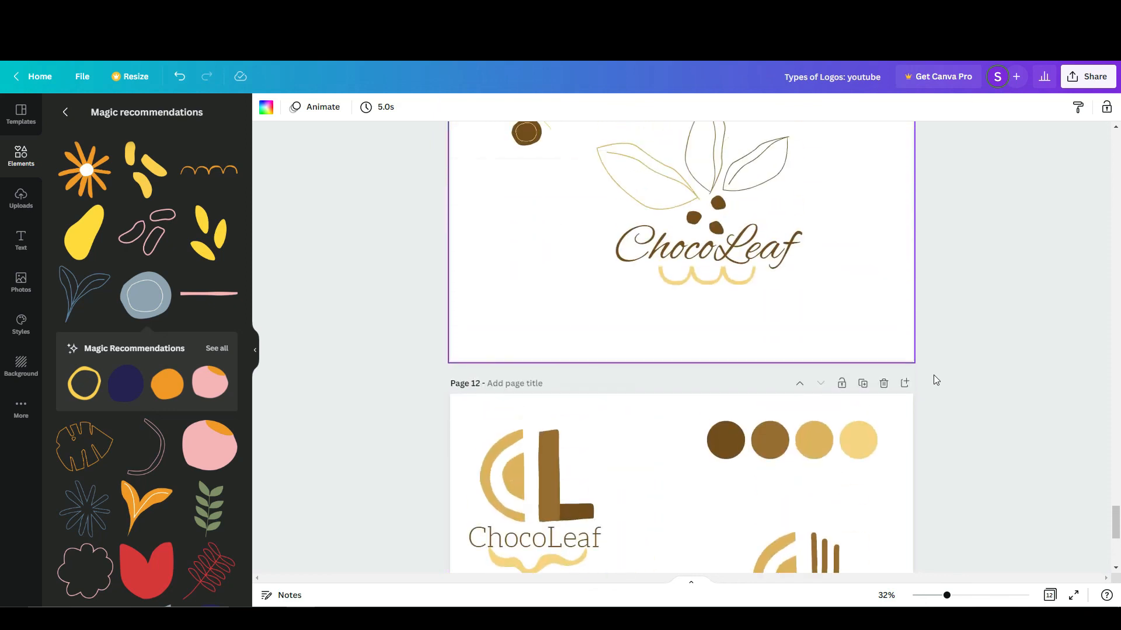
pyautogui.scroll(2, 934, 380)
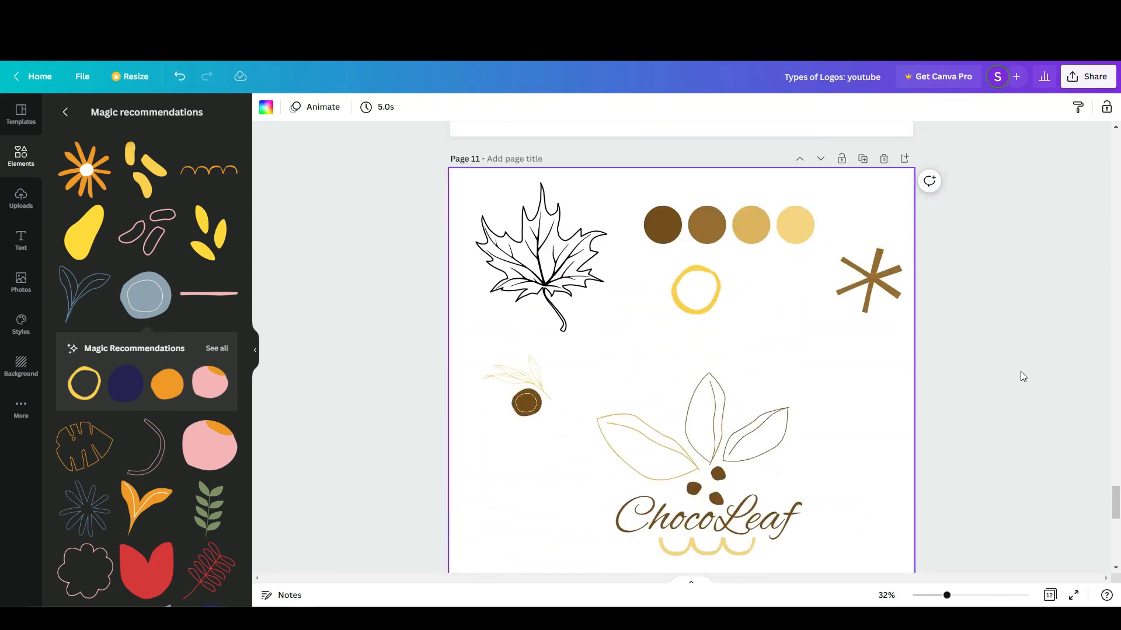
pyautogui.scroll(-2, 1020, 374)
pyautogui.scroll(-8, 1020, 374)
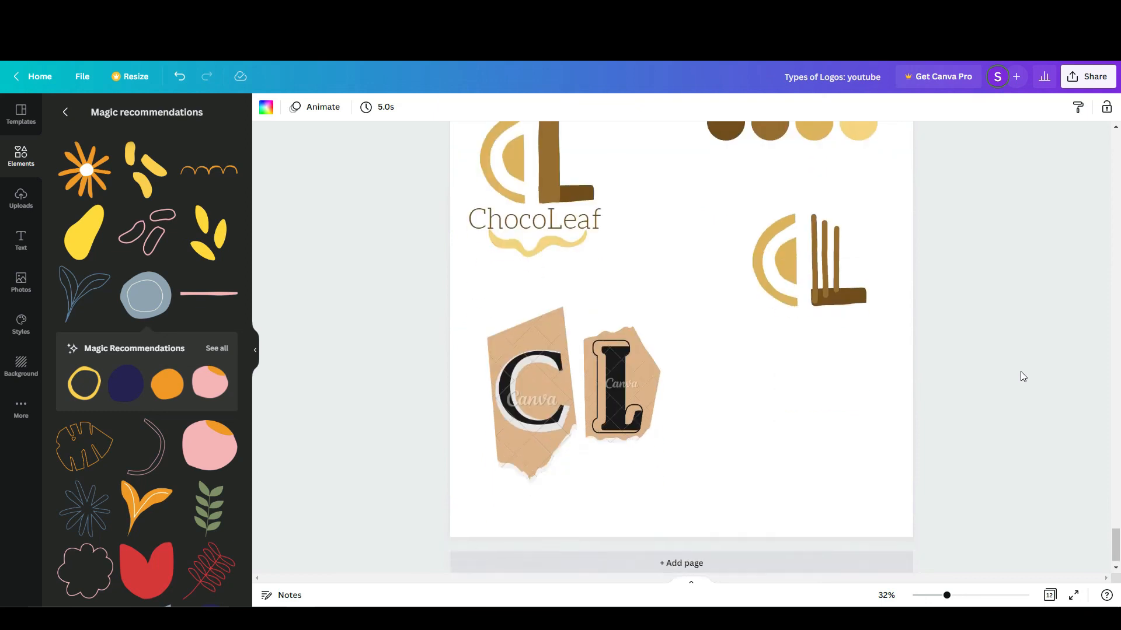
pyautogui.scroll(1, 993, 370)
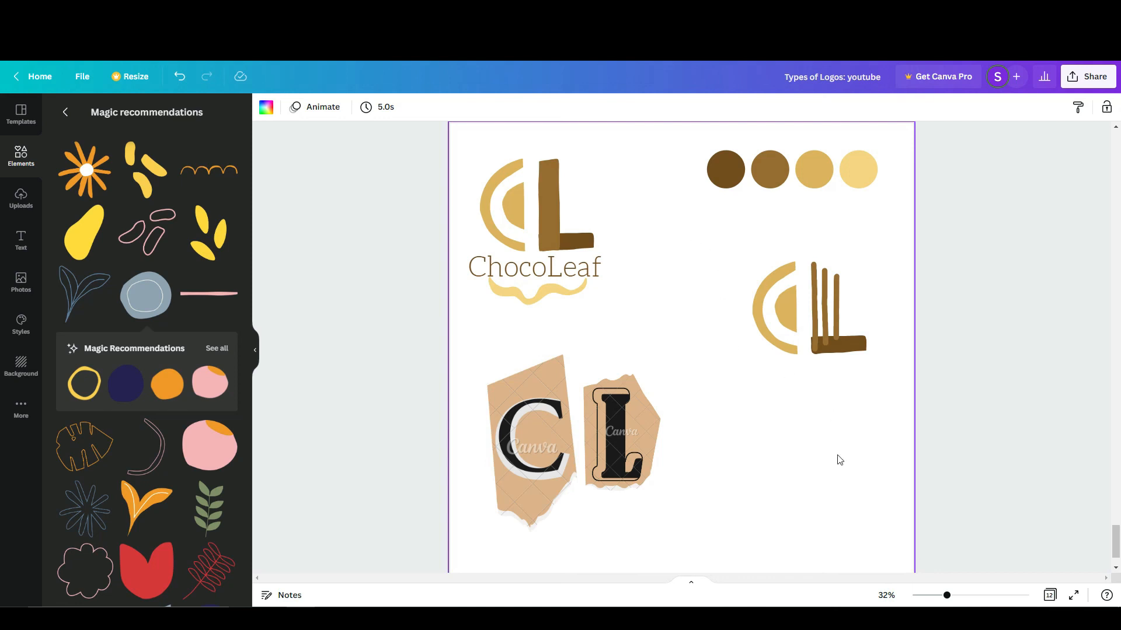
pyautogui.scroll(-2, 839, 460)
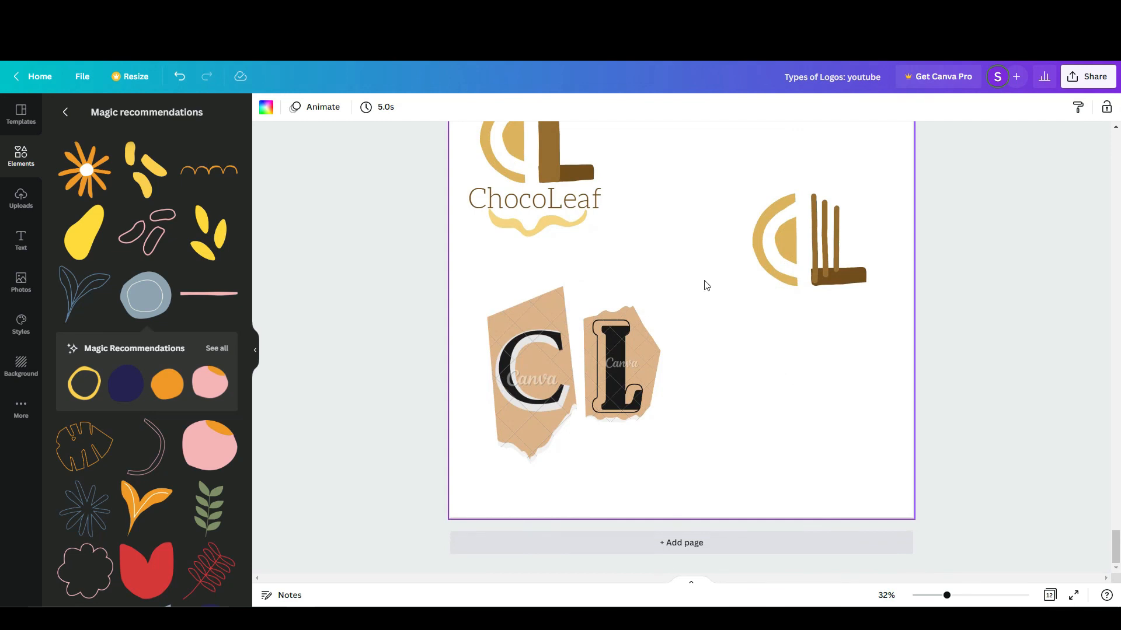
pyautogui.scroll(2, 700, 270)
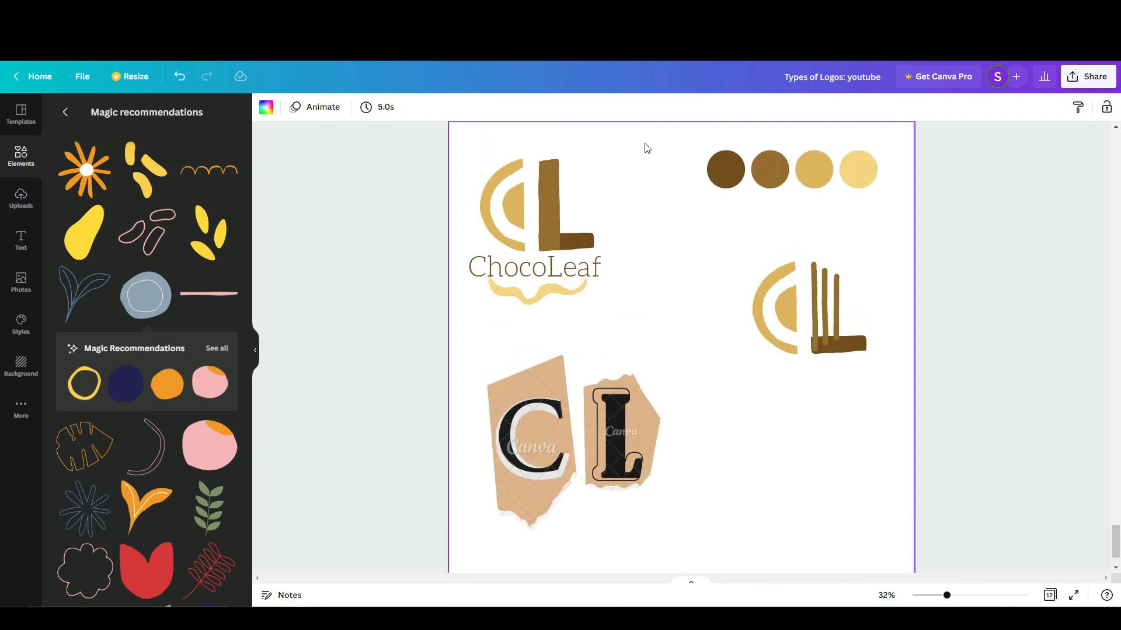